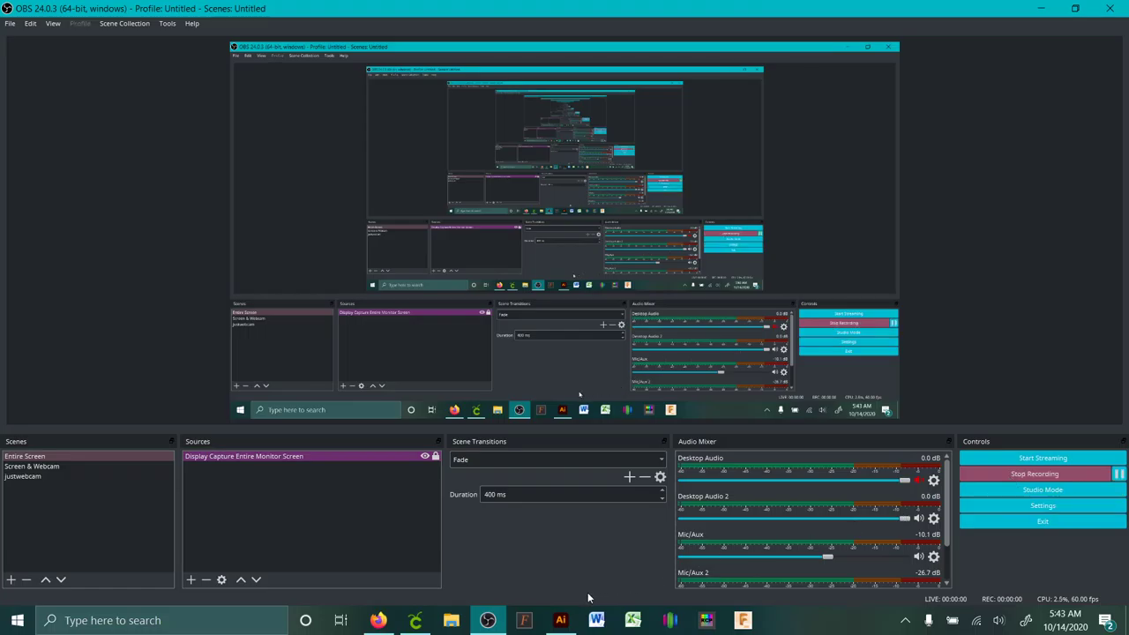
Bring the Illustrator window with the Pooh sledding artwork to the front.
{"action": "left_click", "coordinate": [560, 620]}
{"action": "scroll", "coordinate": [449, 435], "scroll_direction": "down", "scroll_amount": 2}
Zoom out to show the whole artboard and select the Pooh sledding artwork.
{"action": "left_click", "coordinate": [37, 312]}
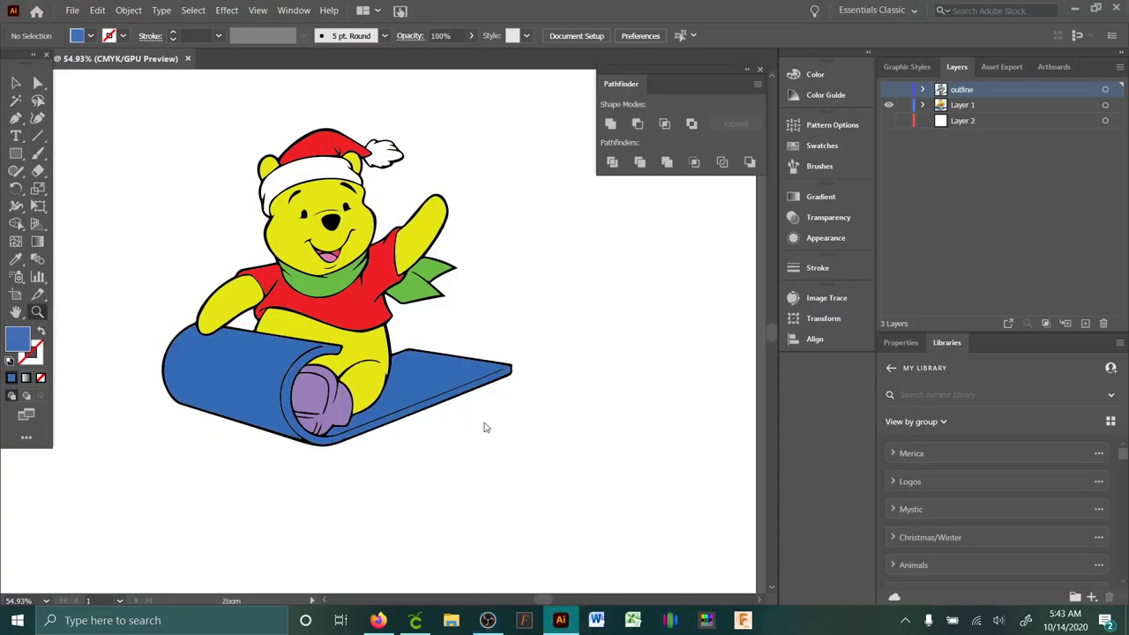
{"action": "left_click_drag", "start_coordinate": [484, 423], "coordinate": [292, 264]}
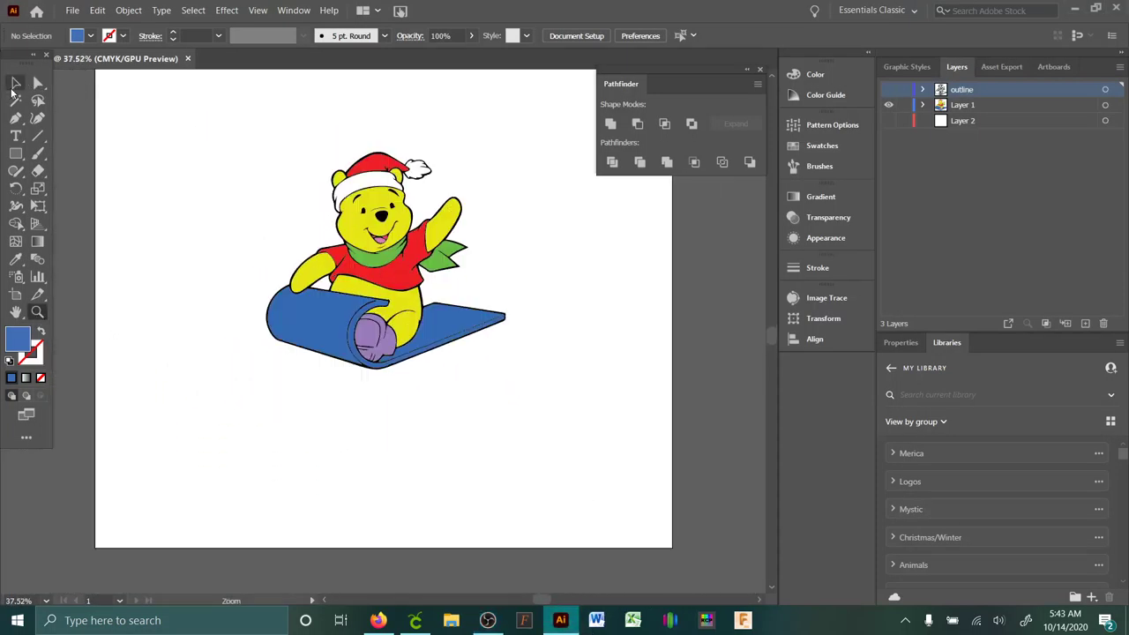
{"action": "left_click", "coordinate": [14, 83]}
{"action": "left_click_drag", "start_coordinate": [219, 129], "coordinate": [564, 396]}
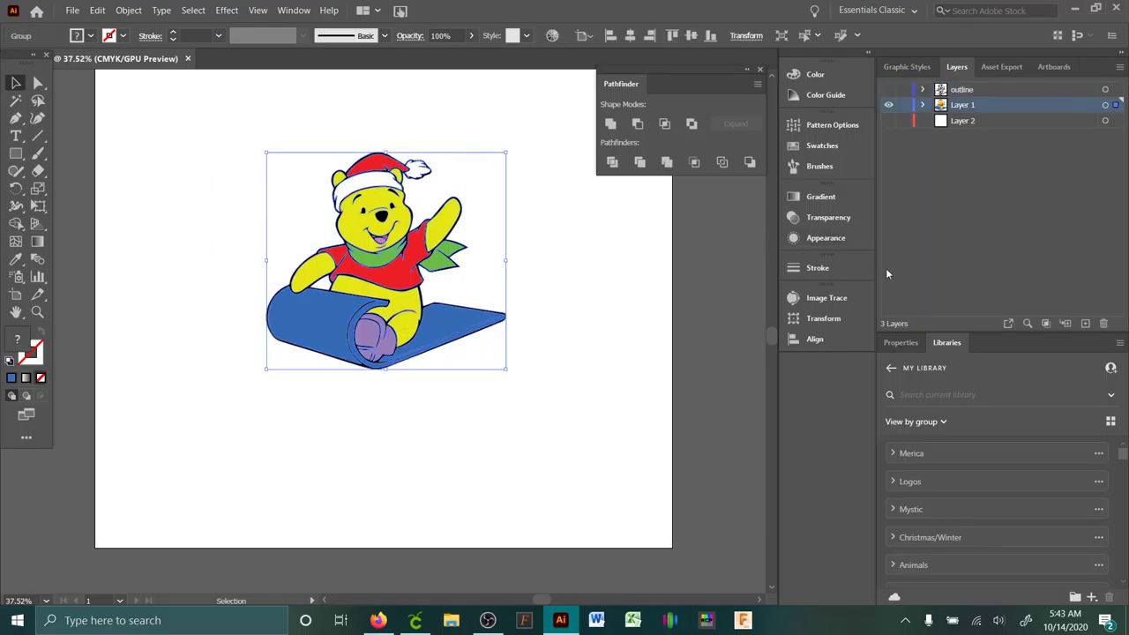
{"action": "left_click", "coordinate": [708, 438]}
Hide Layer 1 and add a new empty Layer 4 above Layer 2.
{"action": "left_click", "coordinate": [888, 104]}
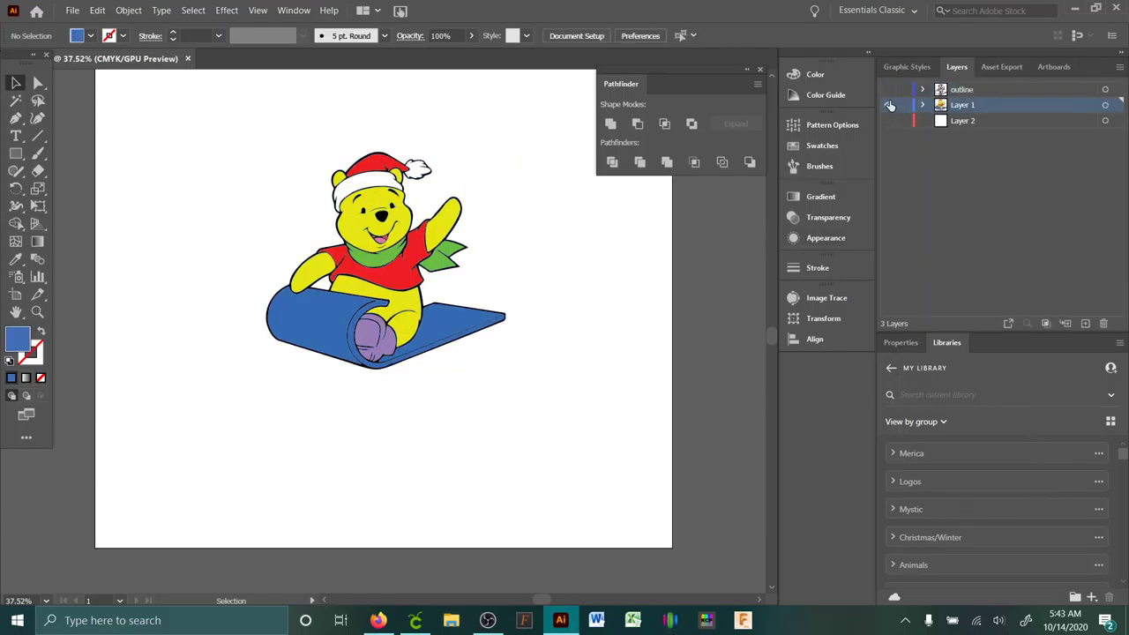
{"action": "left_click", "coordinate": [944, 122]}
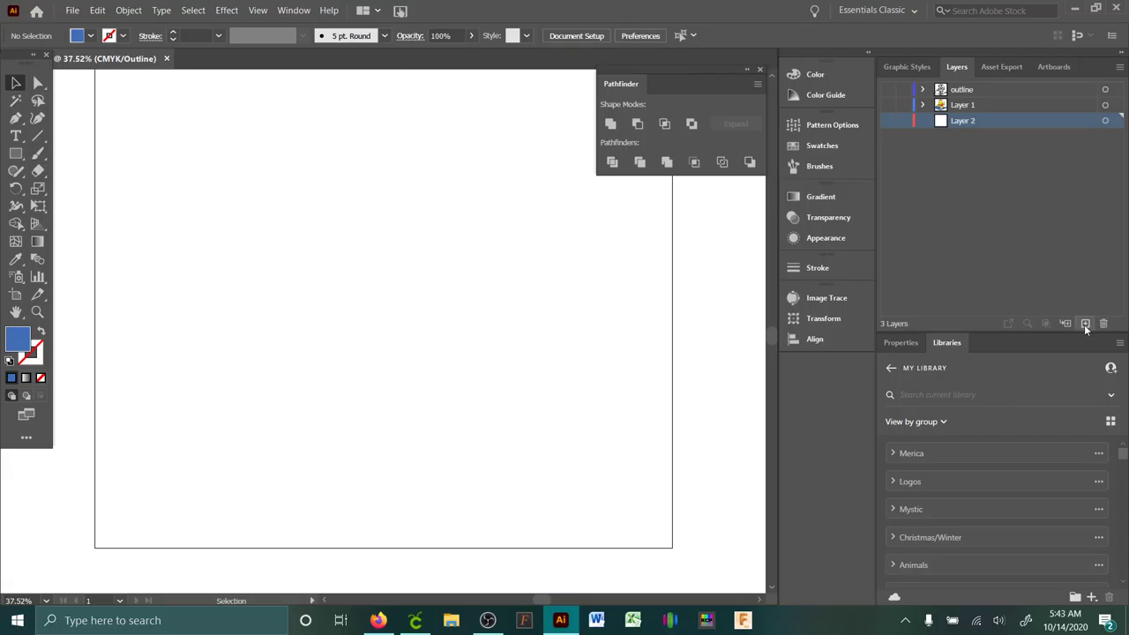
{"action": "left_click", "coordinate": [1086, 323]}
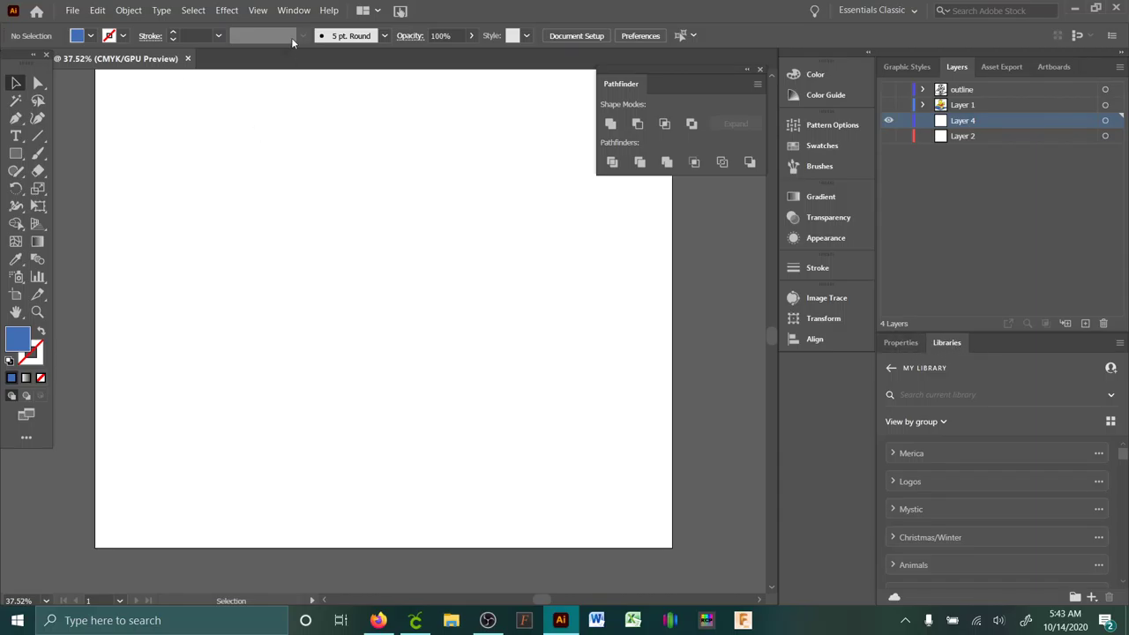
{"action": "left_click", "coordinate": [293, 9]}
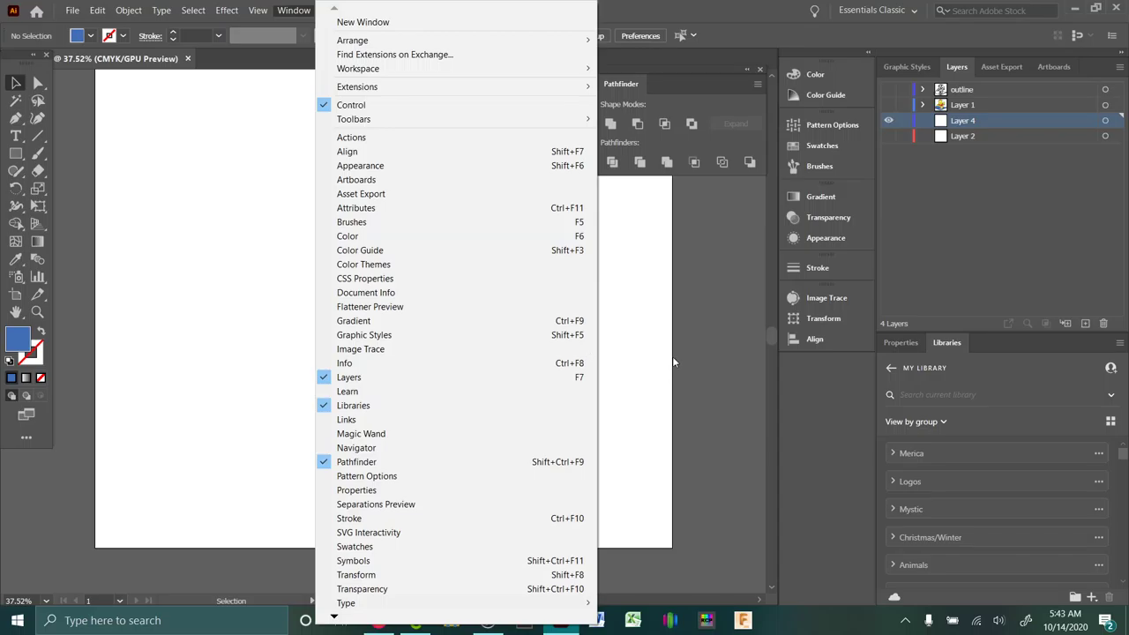
Close the Window menu and expand planner stickers to list Half Box 4, Flag 6, Artwork 2, Teardrop 1.
{"action": "left_click", "coordinate": [277, 84]}
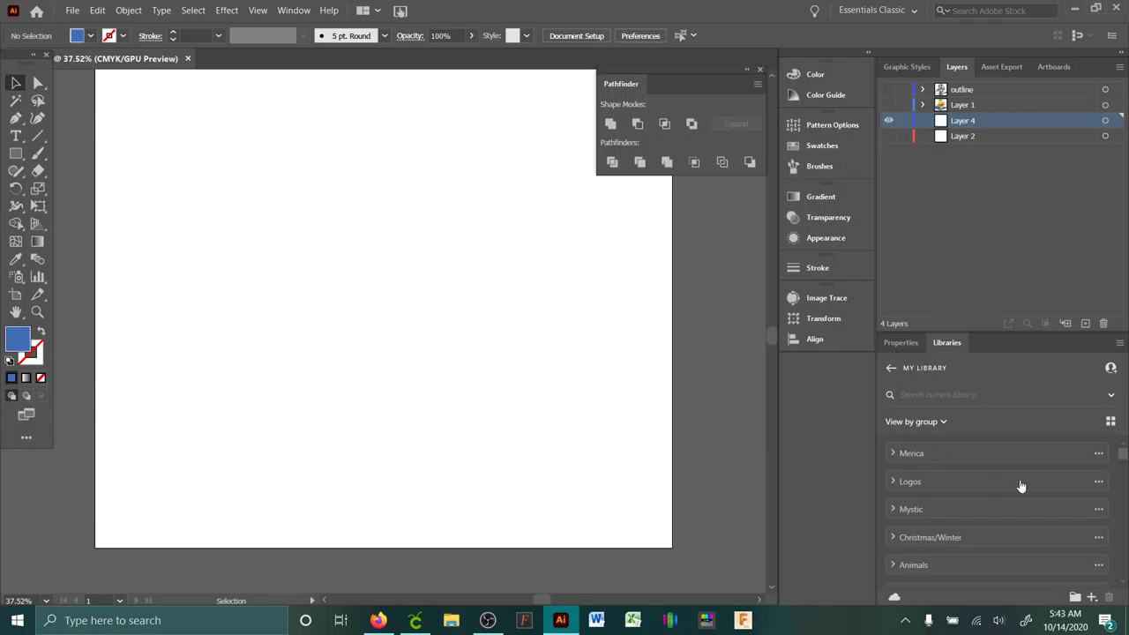
{"action": "scroll", "coordinate": [1110, 478], "scroll_direction": "down", "scroll_amount": 3}
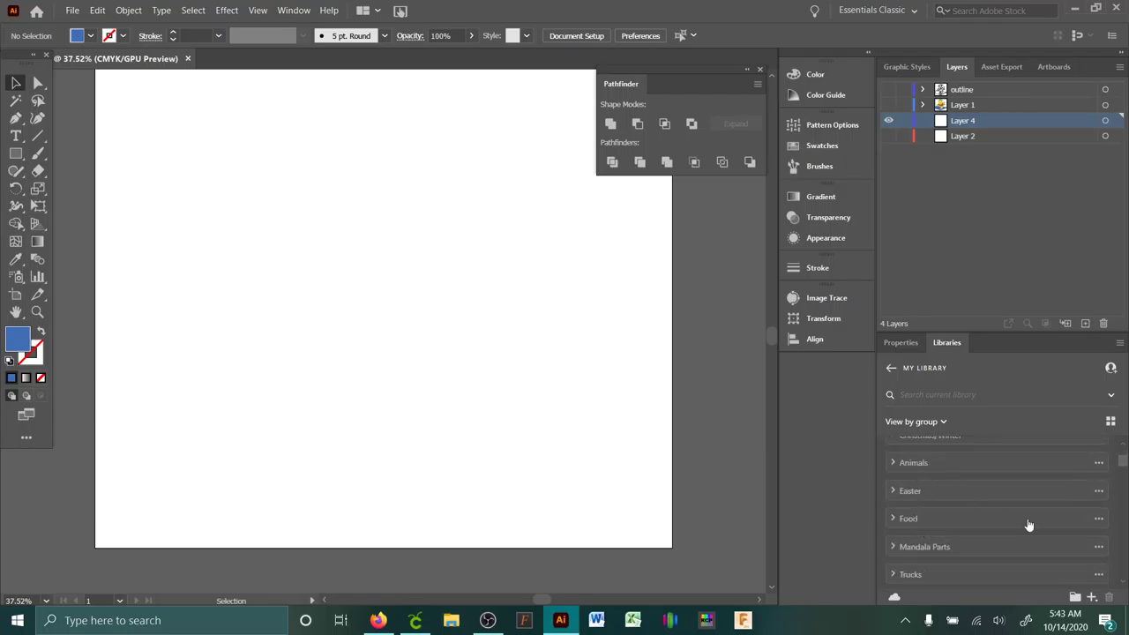
{"action": "left_click_drag", "start_coordinate": [1123, 468], "coordinate": [1123, 476]}
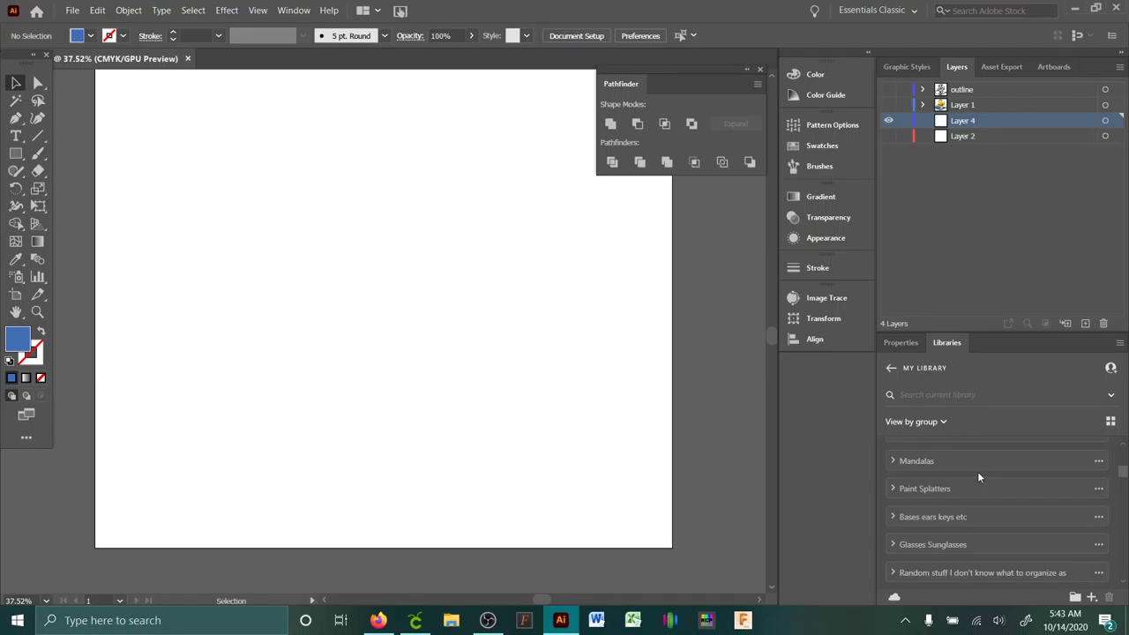
{"action": "scroll", "coordinate": [929, 504], "scroll_direction": "down", "scroll_amount": 10}
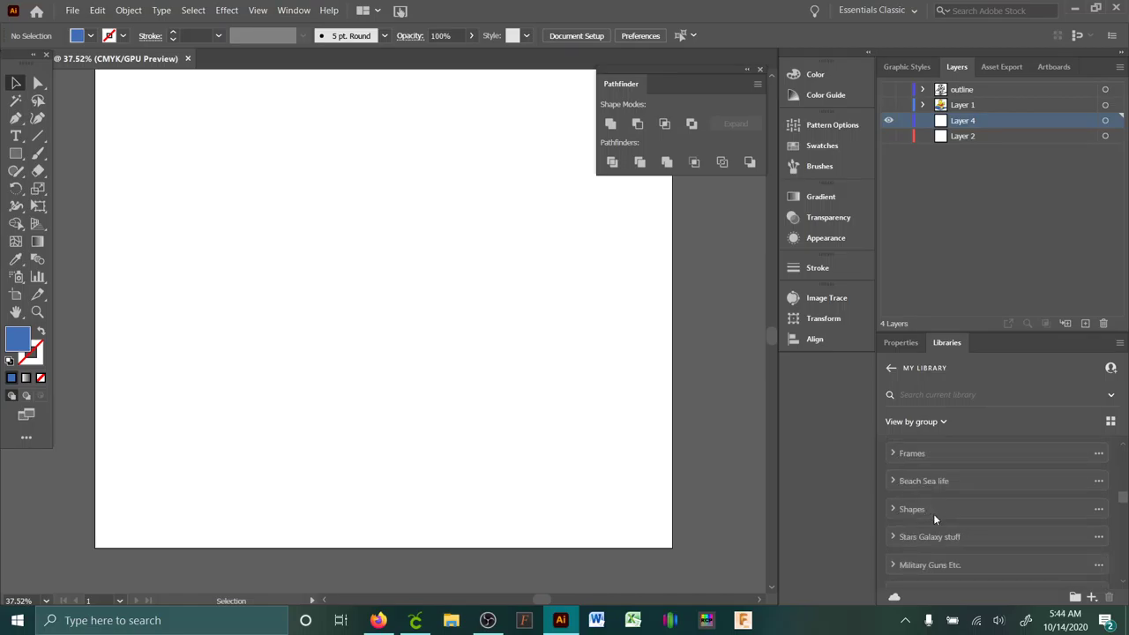
{"action": "scroll", "coordinate": [953, 494], "scroll_direction": "down", "scroll_amount": 8}
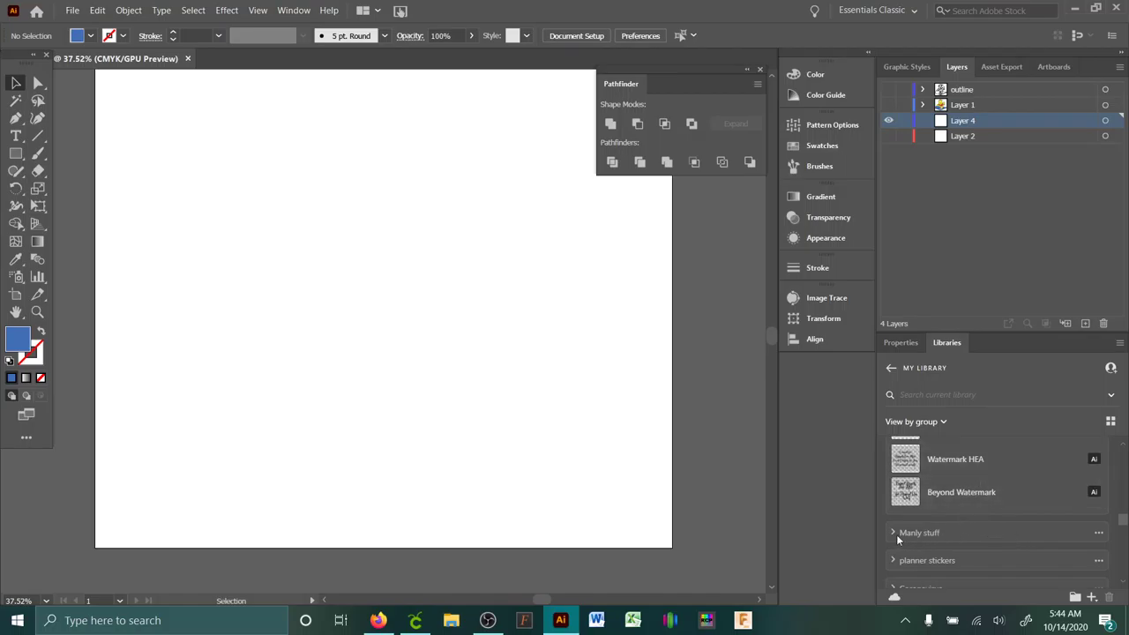
{"action": "scroll", "coordinate": [1015, 512], "scroll_direction": "down", "scroll_amount": 3}
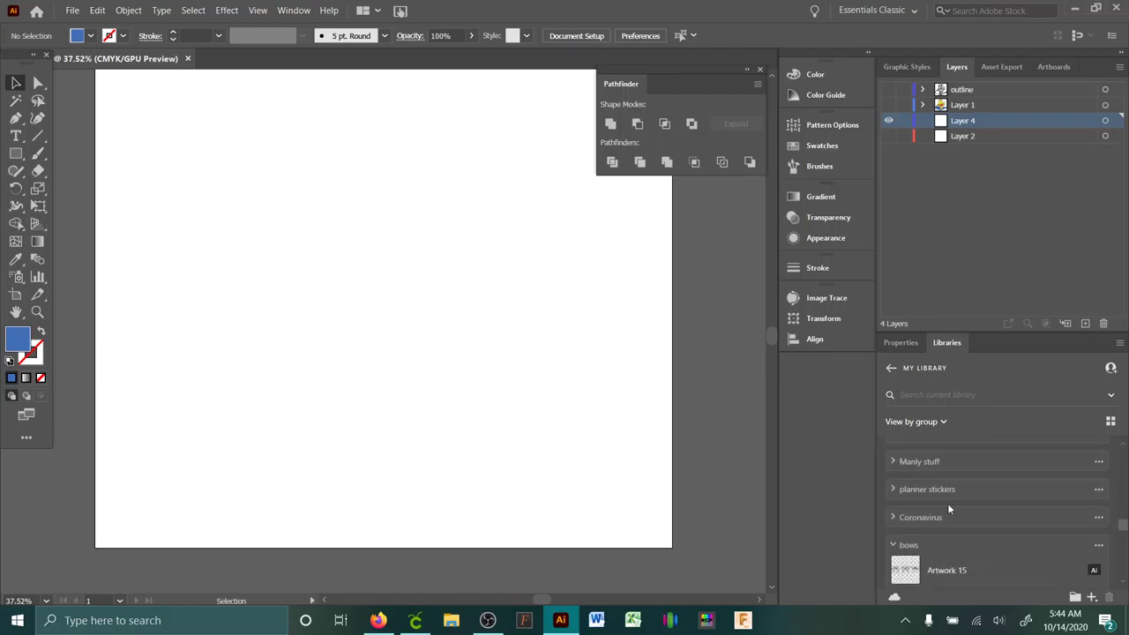
{"action": "left_click", "coordinate": [893, 489]}
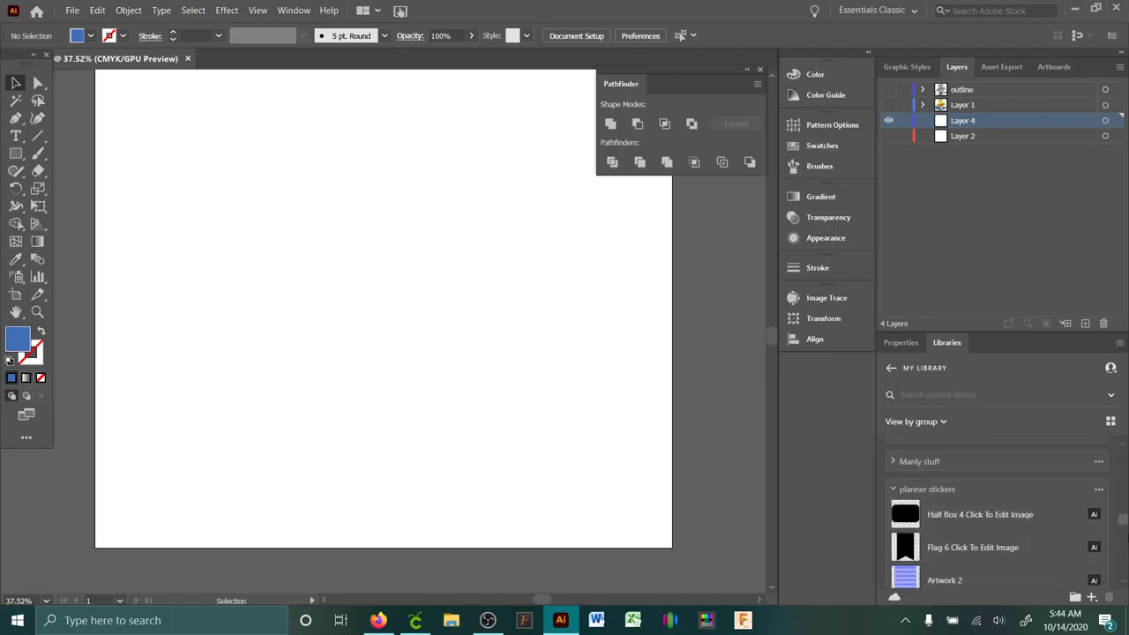
{"action": "scroll", "coordinate": [1124, 521], "scroll_direction": "down", "scroll_amount": 3}
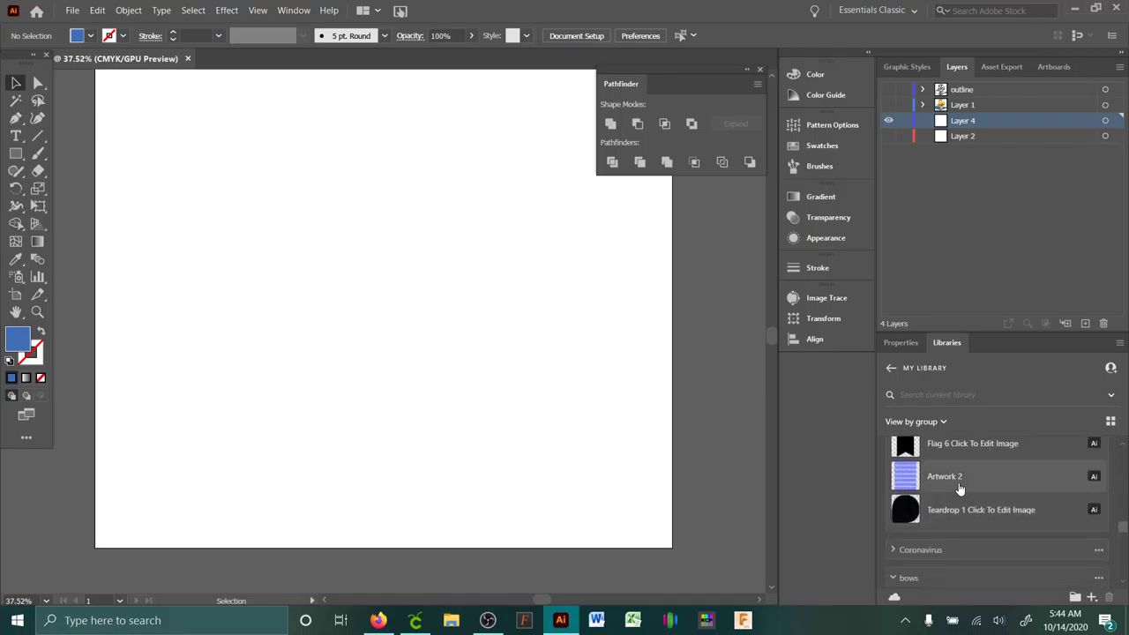
{"action": "right_click", "coordinate": [958, 482]}
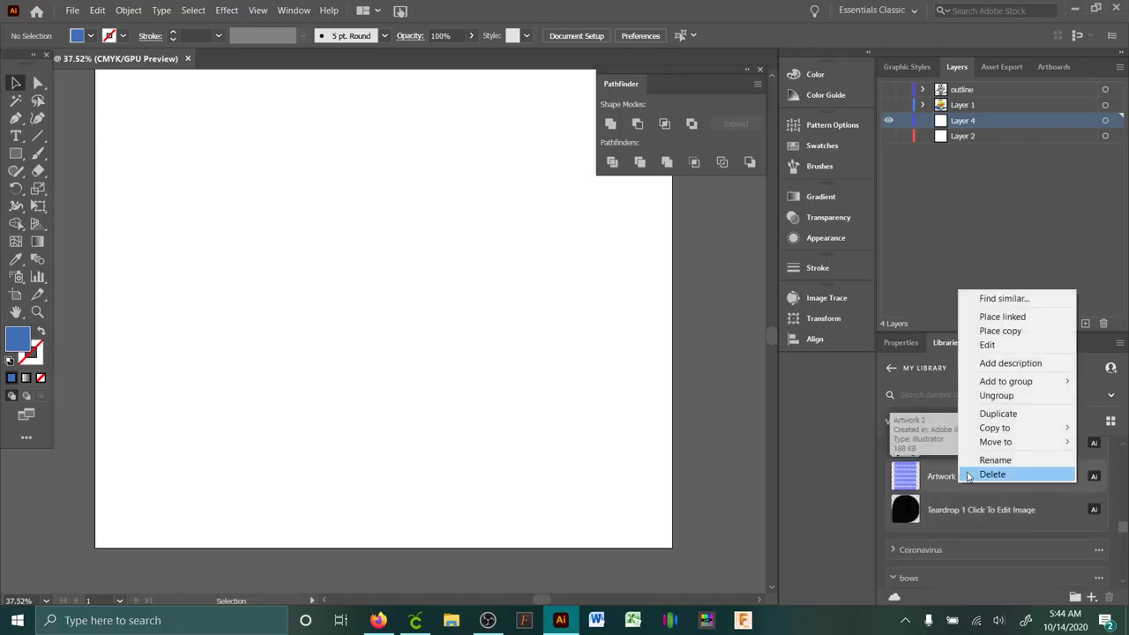
{"action": "left_click", "coordinate": [1013, 331]}
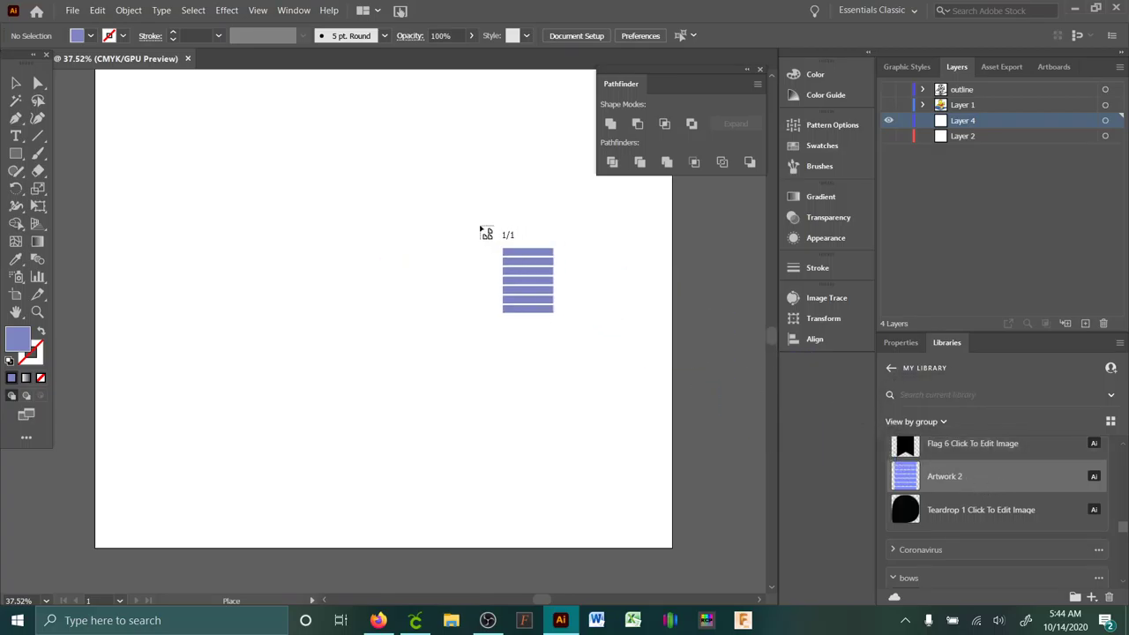
{"action": "left_click", "coordinate": [290, 167]}
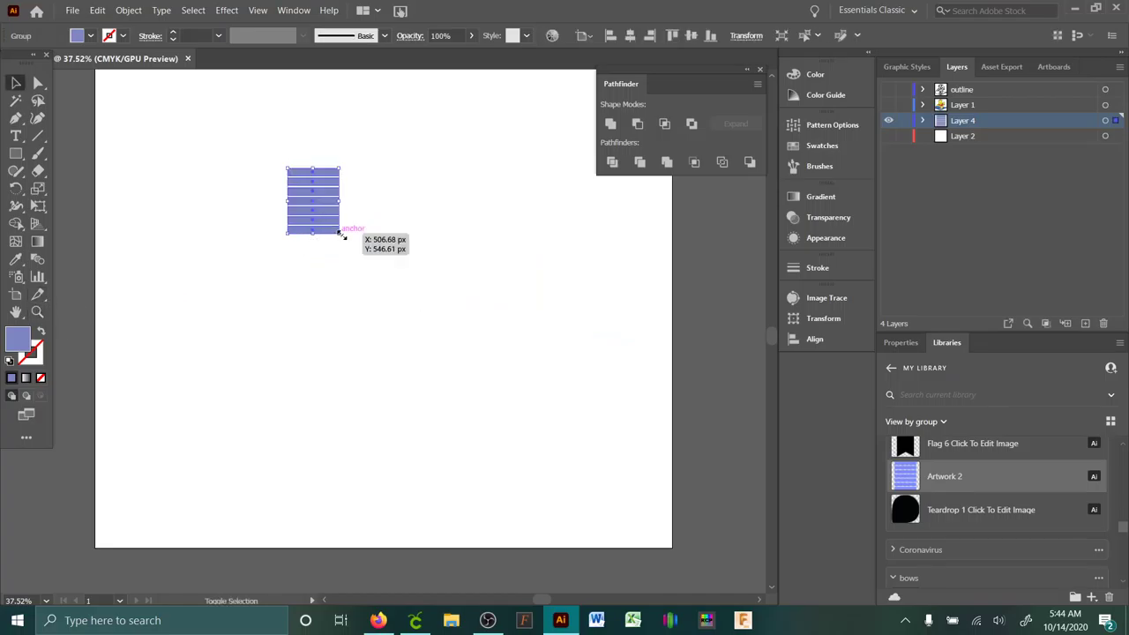
{"action": "left_click_drag", "start_coordinate": [341, 234], "coordinate": [530, 479]}
{"action": "left_click", "coordinate": [610, 345]}
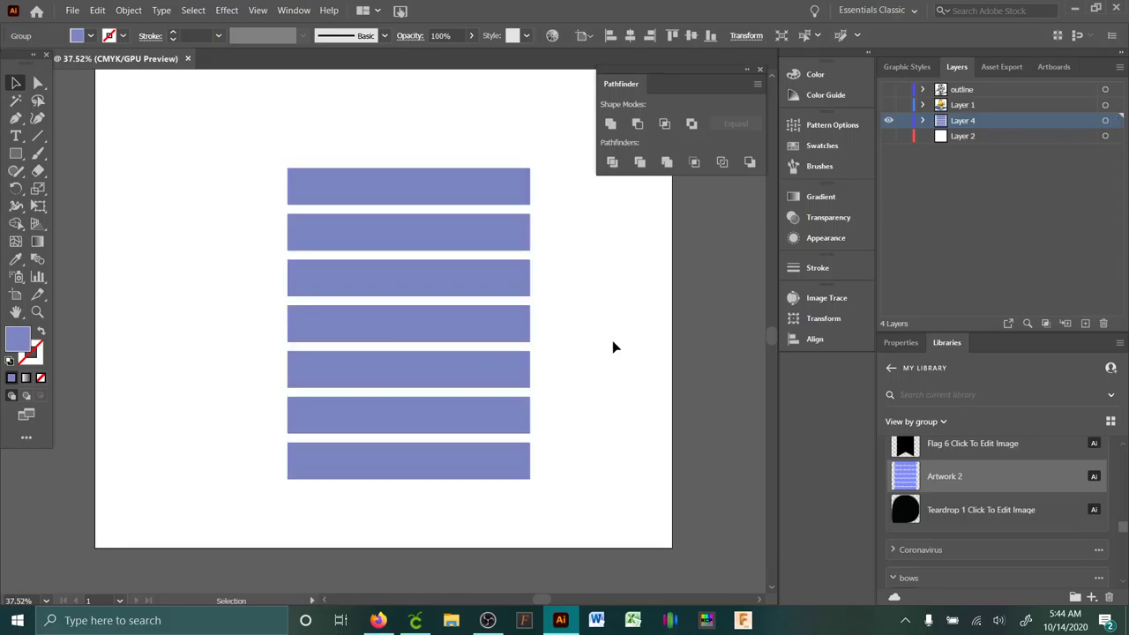
{"action": "key", "text": "z"}
{"action": "left_click_drag", "start_coordinate": [518, 339], "coordinate": [587, 379]}
{"action": "left_click", "coordinate": [15, 82]}
{"action": "left_click", "coordinate": [440, 234]}
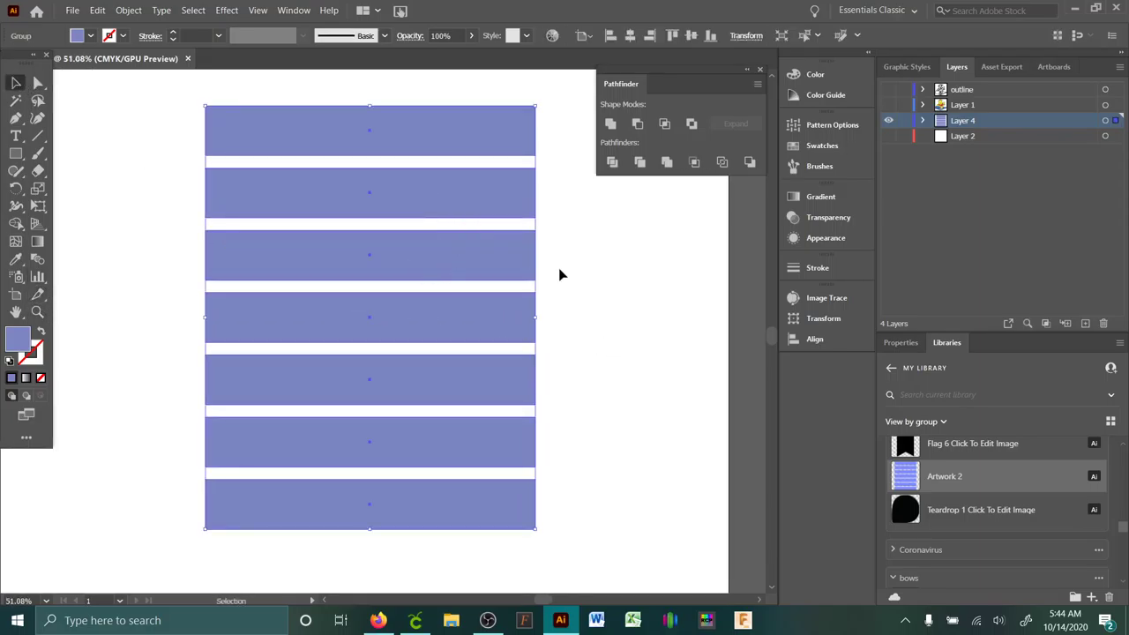
{"action": "key", "text": "Delete"}
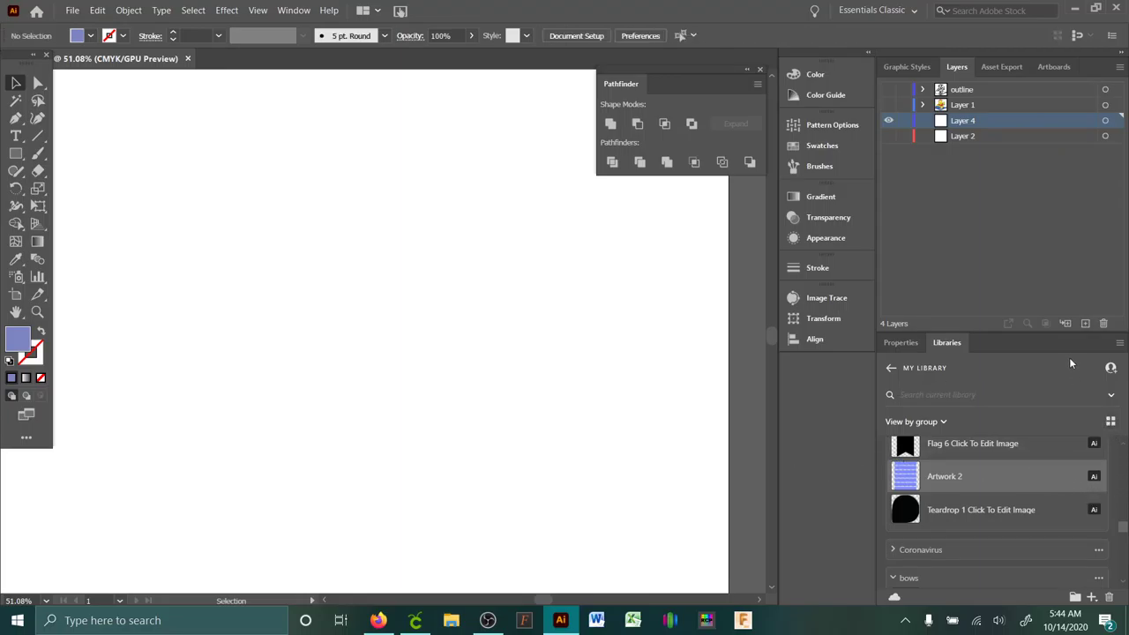
{"action": "left_click_drag", "start_coordinate": [1037, 332], "coordinate": [1037, 181]}
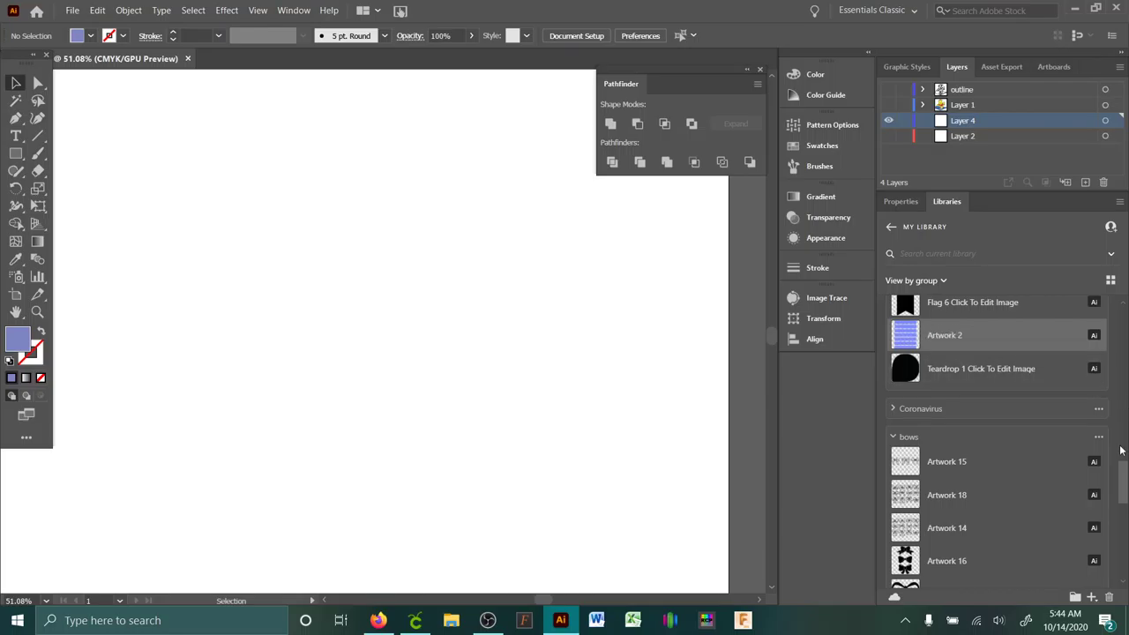
Collapse planner stickers and place a copy of the red bow Artwork 8 at the artboard's upper left.
{"action": "scroll", "coordinate": [894, 389], "scroll_direction": "up", "scroll_amount": 4}
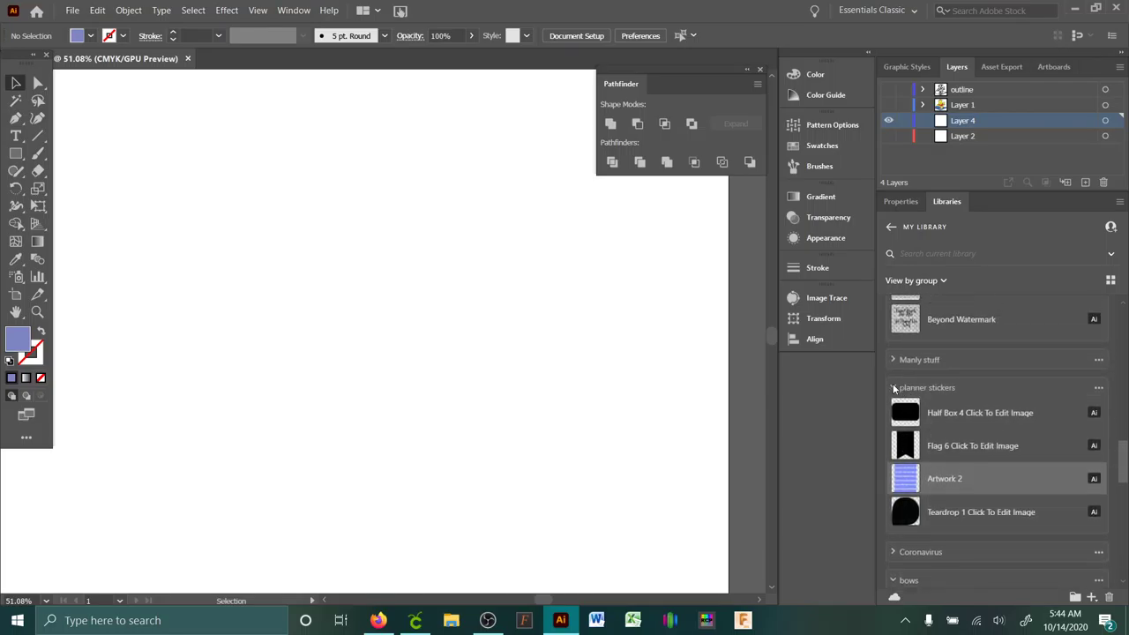
{"action": "left_click", "coordinate": [895, 390]}
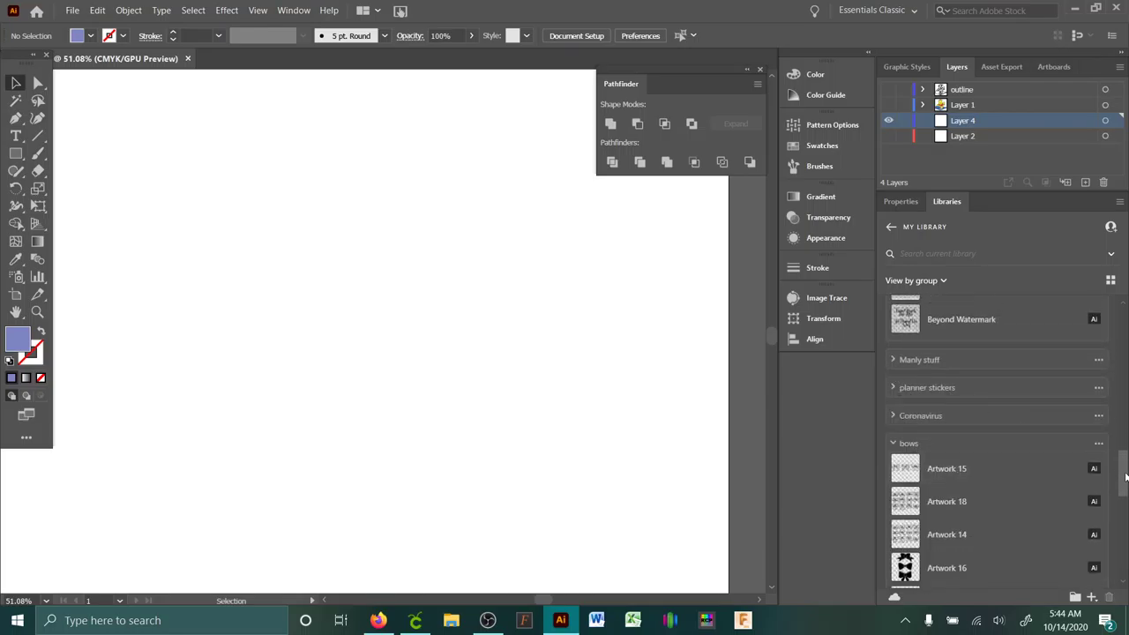
{"action": "scroll", "coordinate": [1124, 476], "scroll_direction": "down", "scroll_amount": 3}
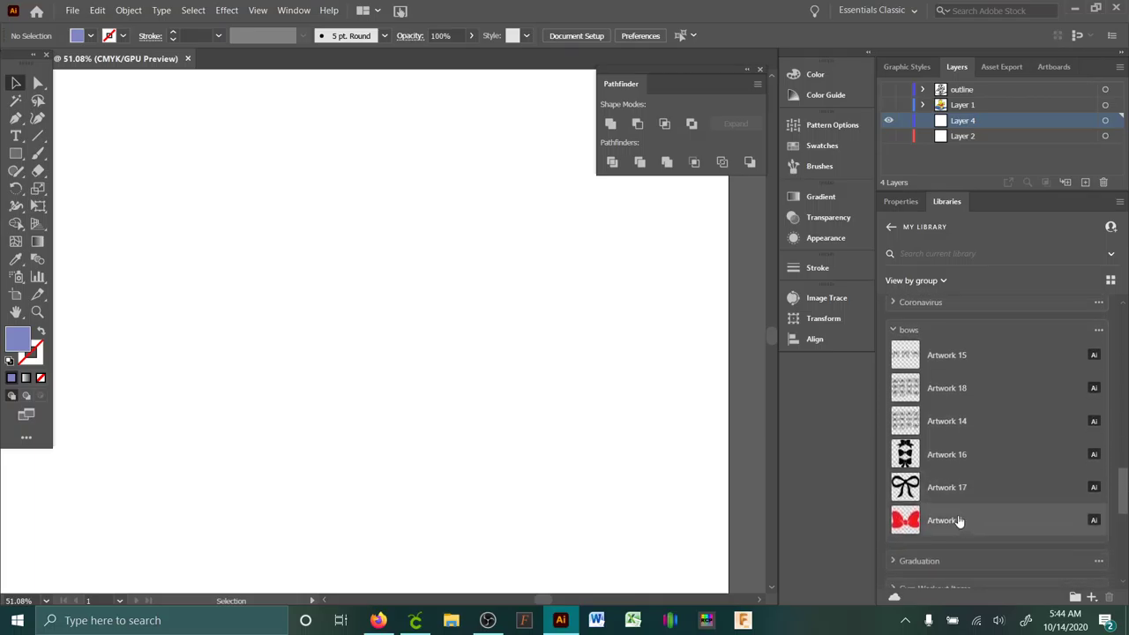
{"action": "right_click", "coordinate": [959, 520]}
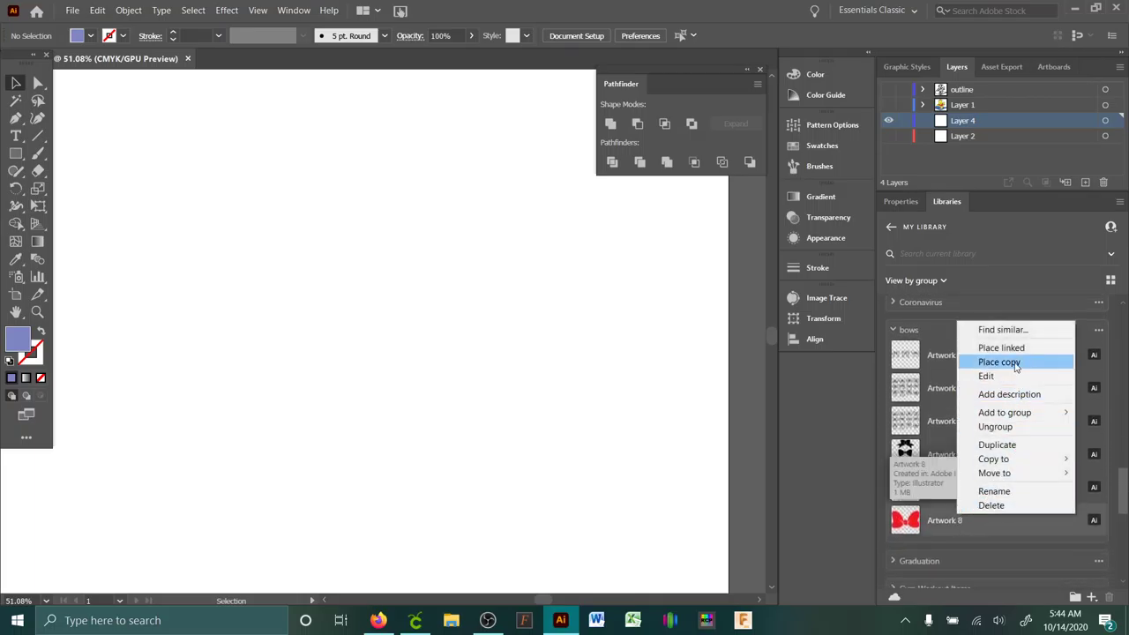
{"action": "left_click", "coordinate": [1006, 363]}
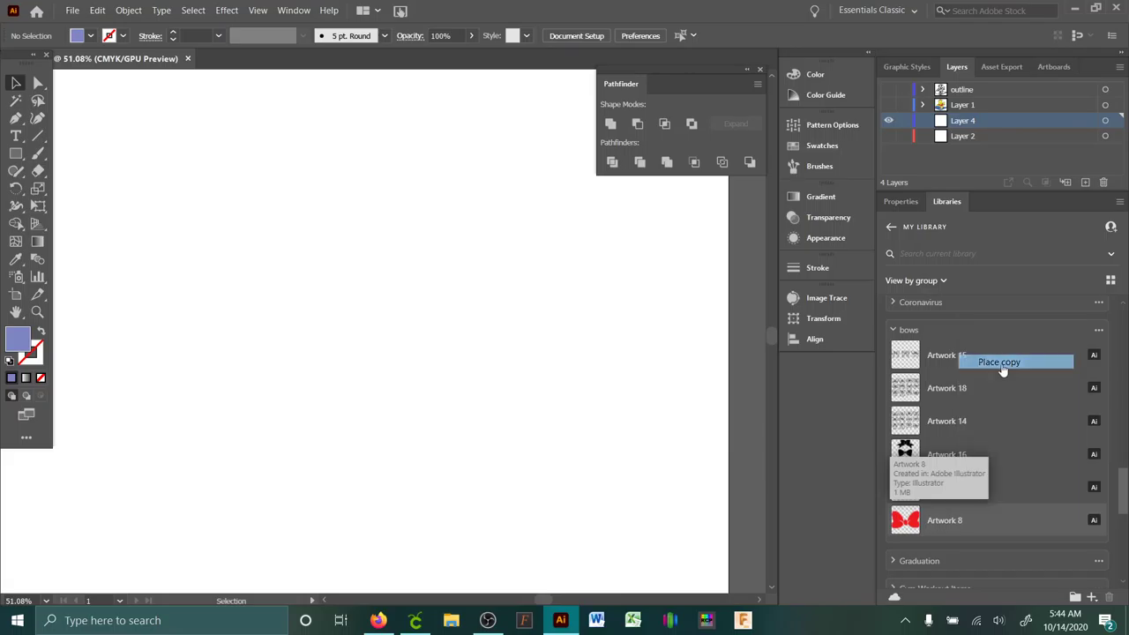
{"action": "left_click_drag", "start_coordinate": [356, 231], "coordinate": [263, 174]}
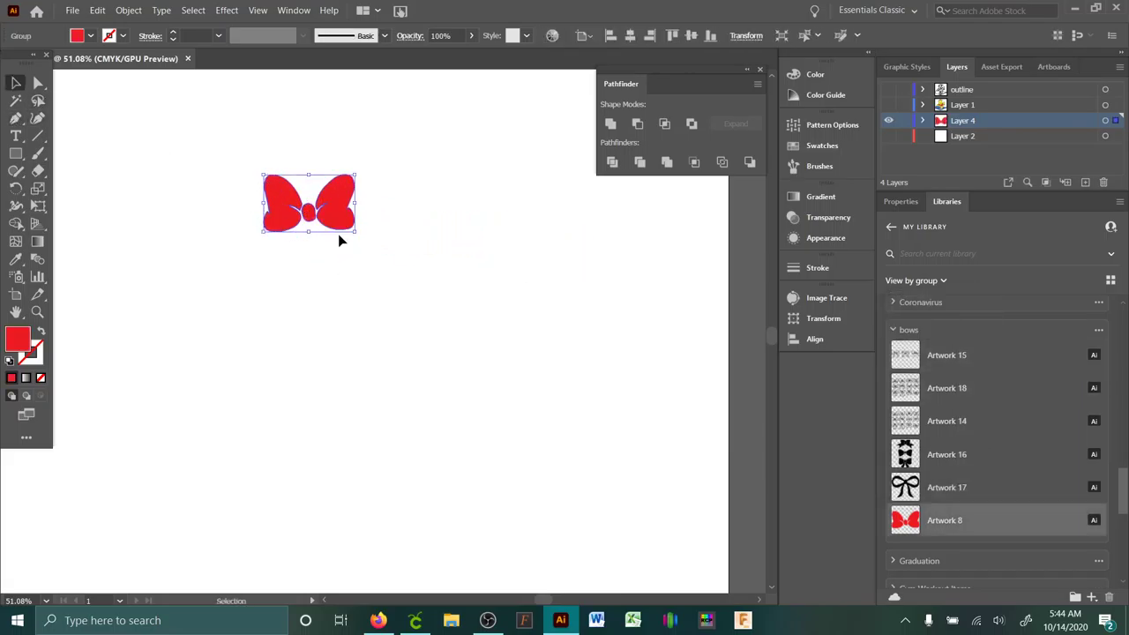
Enlarge the red bow and shift it further left on the artboard.
{"action": "left_click_drag", "start_coordinate": [355, 232], "coordinate": [570, 366]}
{"action": "left_click_drag", "start_coordinate": [508, 303], "coordinate": [406, 300]}
{"action": "left_click", "coordinate": [415, 432]}
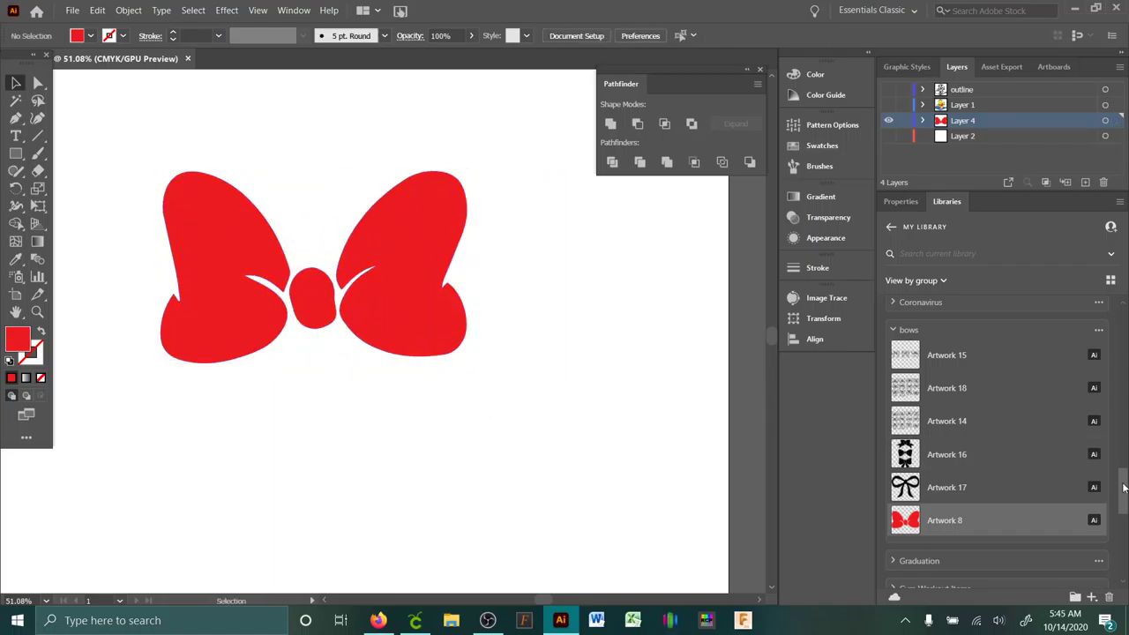
{"action": "left_click_drag", "start_coordinate": [1125, 488], "coordinate": [1117, 478]}
Collapse the bows group and expand the Merica group to show its two sunflower artworks.
{"action": "left_click", "coordinate": [893, 348]}
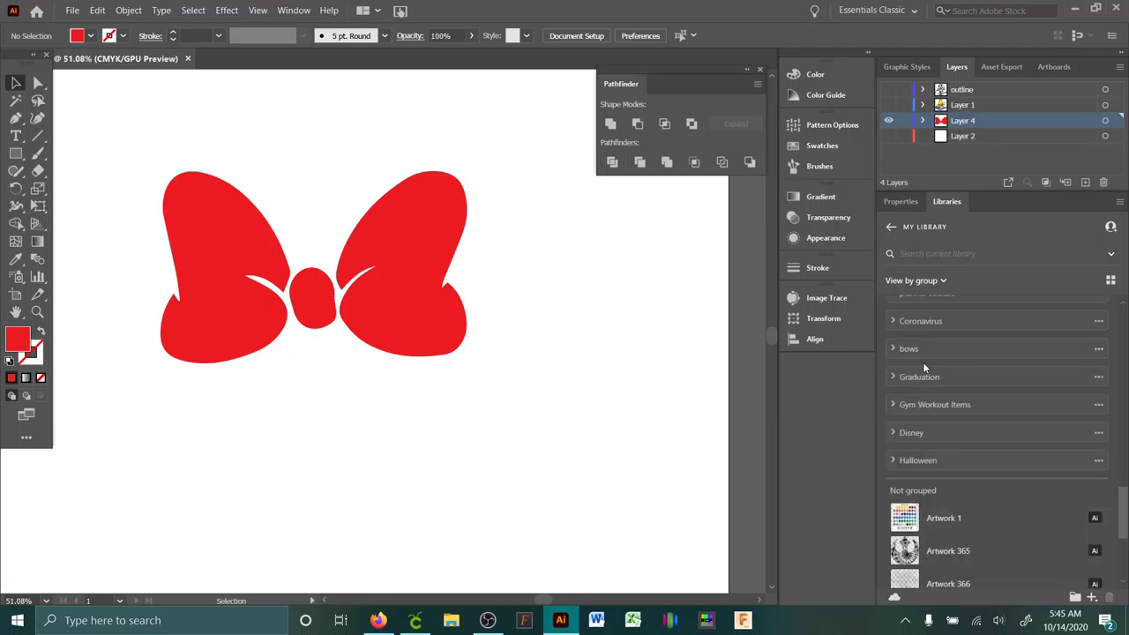
{"action": "scroll", "coordinate": [1126, 523], "scroll_direction": "down", "scroll_amount": 5}
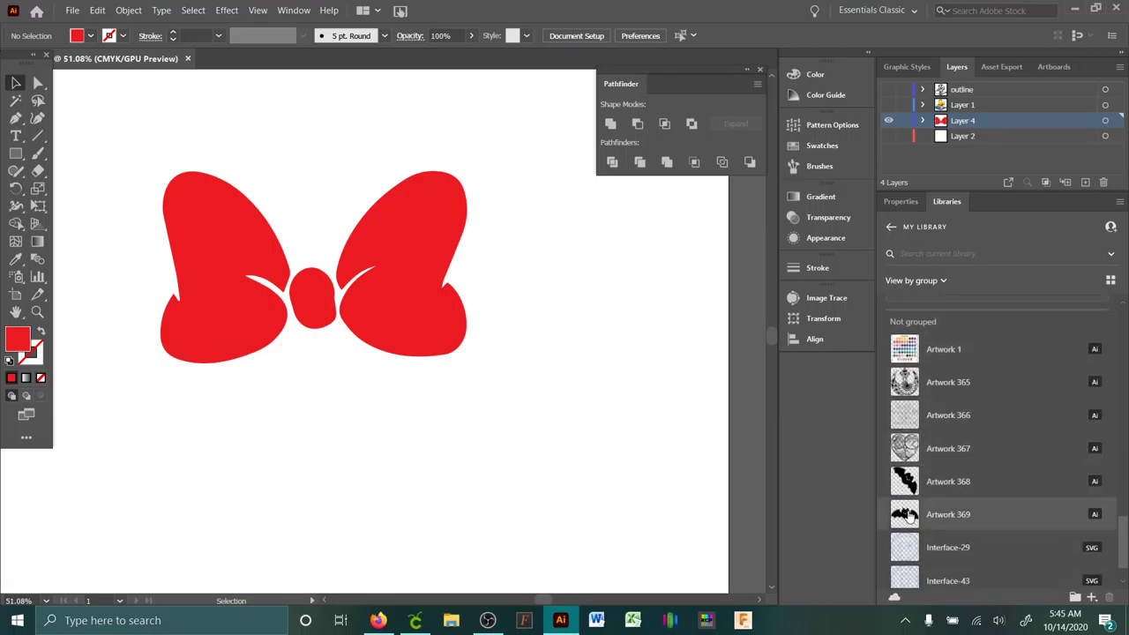
{"action": "scroll", "coordinate": [1125, 557], "scroll_direction": "down", "scroll_amount": 2}
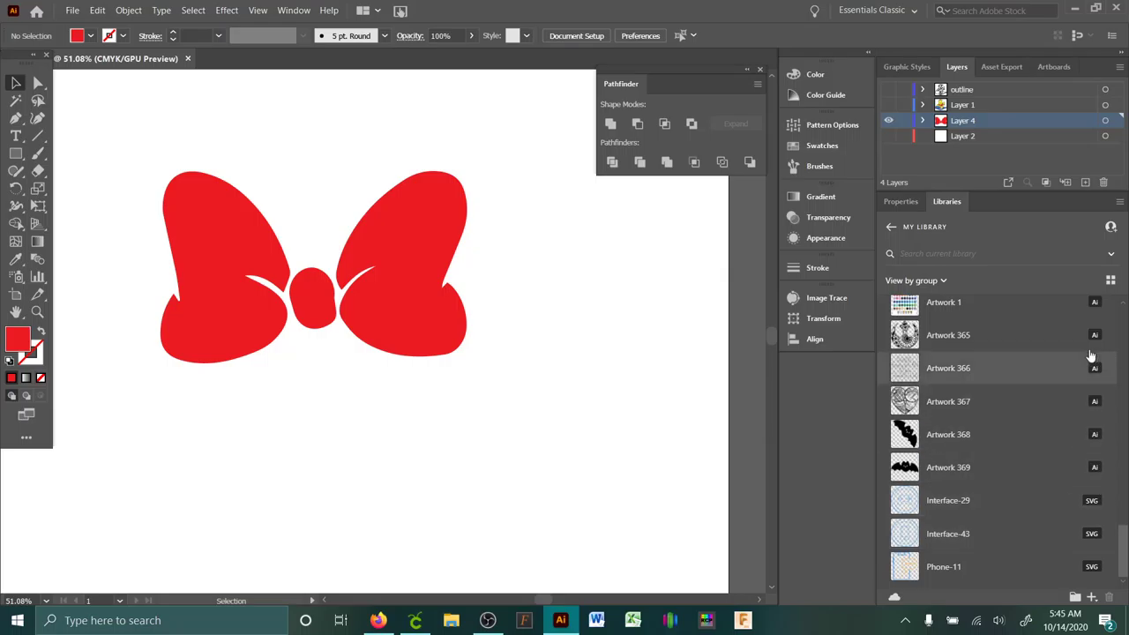
{"action": "scroll", "coordinate": [1074, 487], "scroll_direction": "up", "scroll_amount": 10}
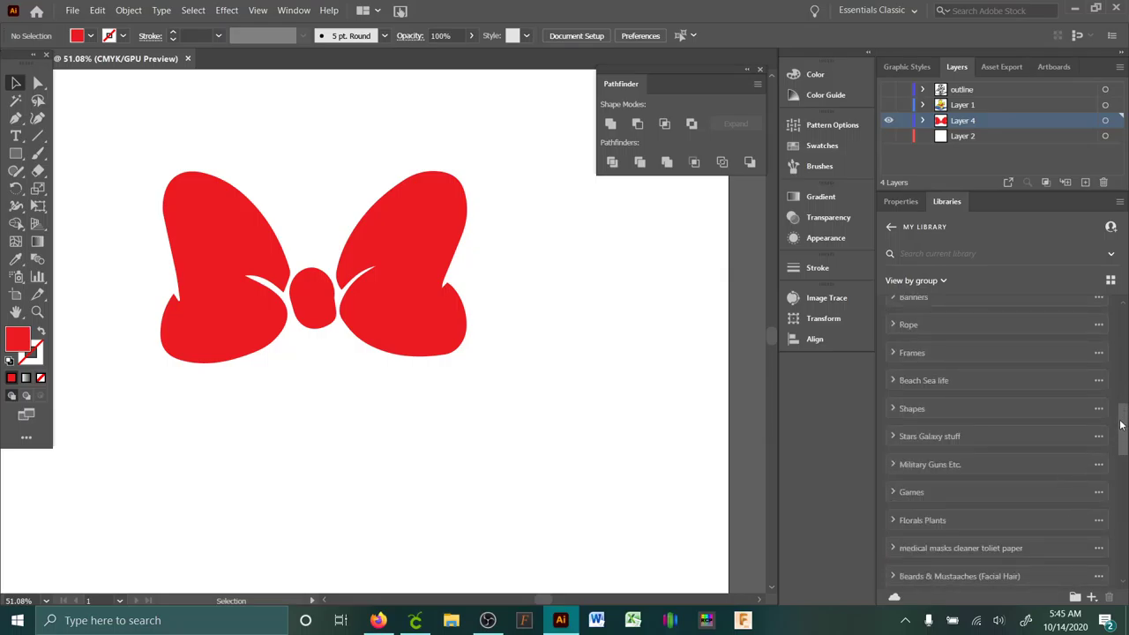
{"action": "left_click_drag", "start_coordinate": [1122, 426], "coordinate": [1121, 305]}
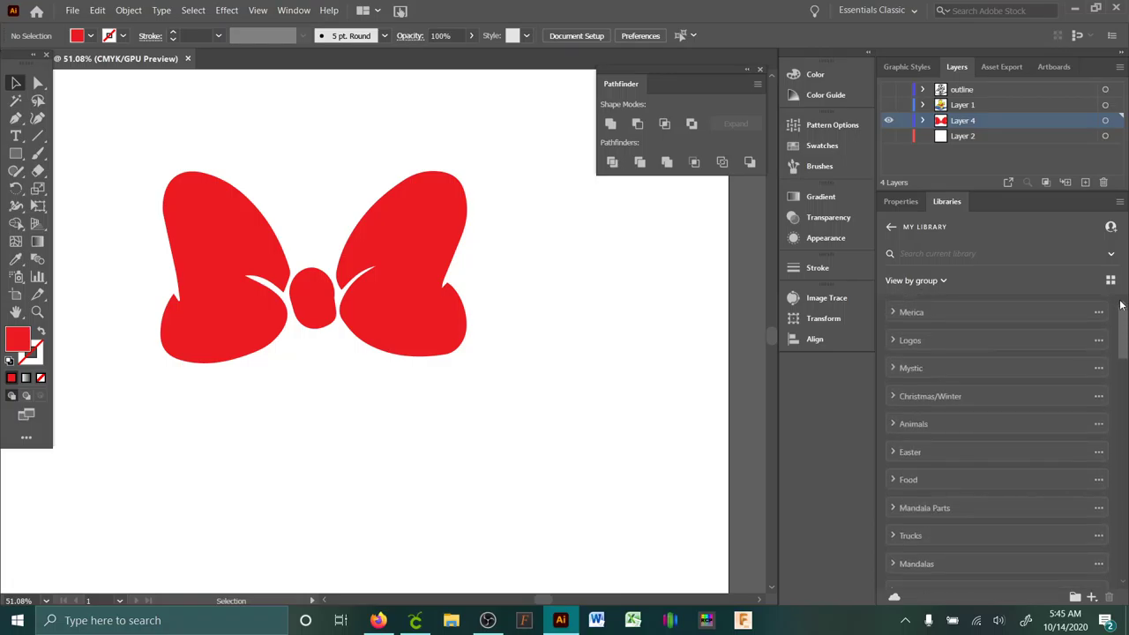
{"action": "left_click", "coordinate": [893, 314]}
{"action": "right_click", "coordinate": [956, 342]}
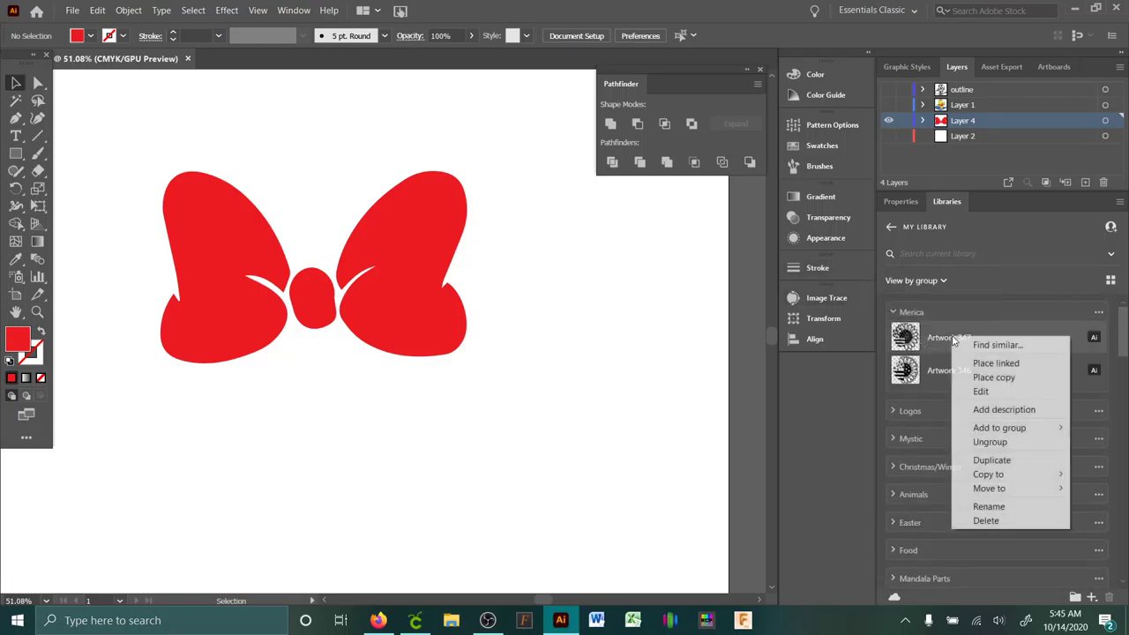
Place a copy of the patriotic flag sunflower and position it below the red bow.
{"action": "left_click", "coordinate": [994, 378]}
{"action": "left_click", "coordinate": [456, 204]}
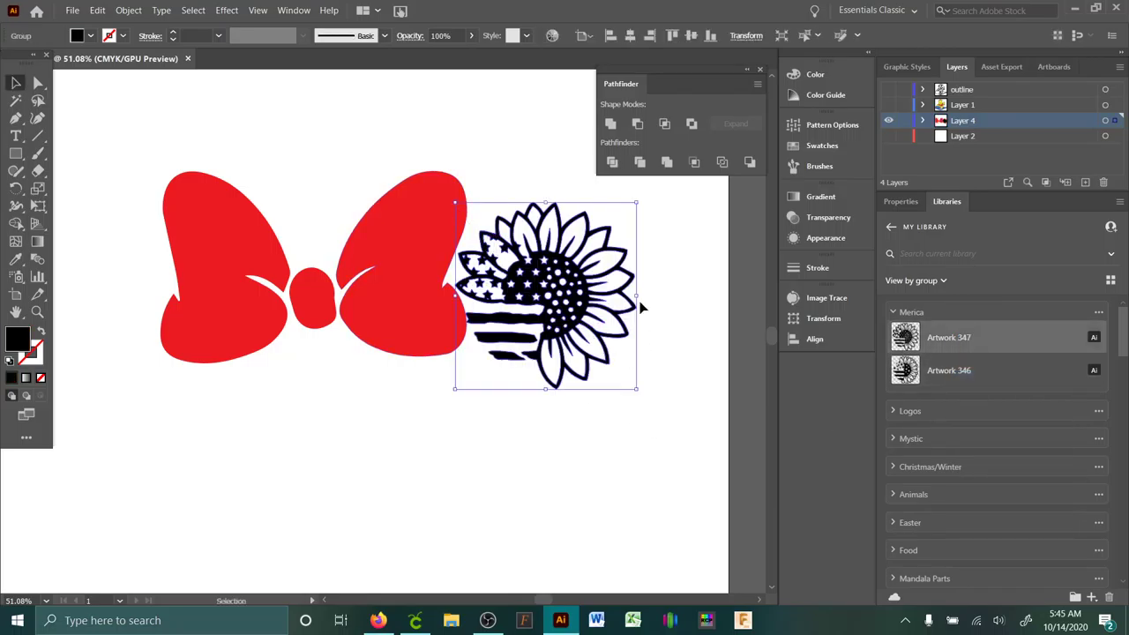
{"action": "left_click_drag", "start_coordinate": [581, 305], "coordinate": [415, 503]}
{"action": "left_click", "coordinate": [555, 494]}
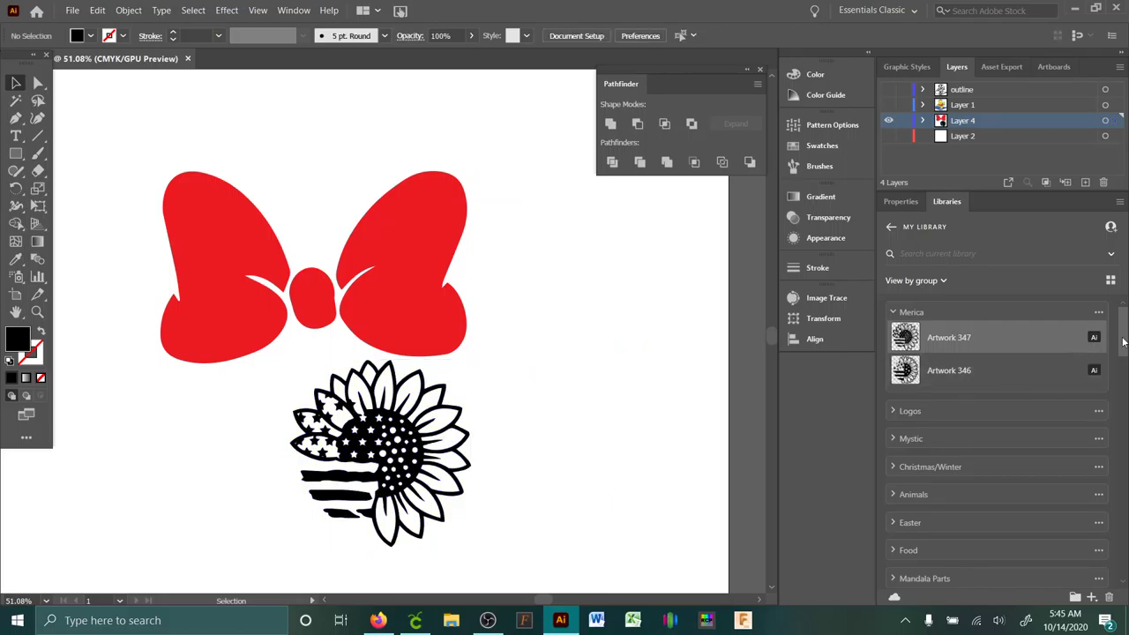
Collapse Merica, briefly open and close Mystic, then expand the Mandala Parts group.
{"action": "left_click", "coordinate": [893, 314]}
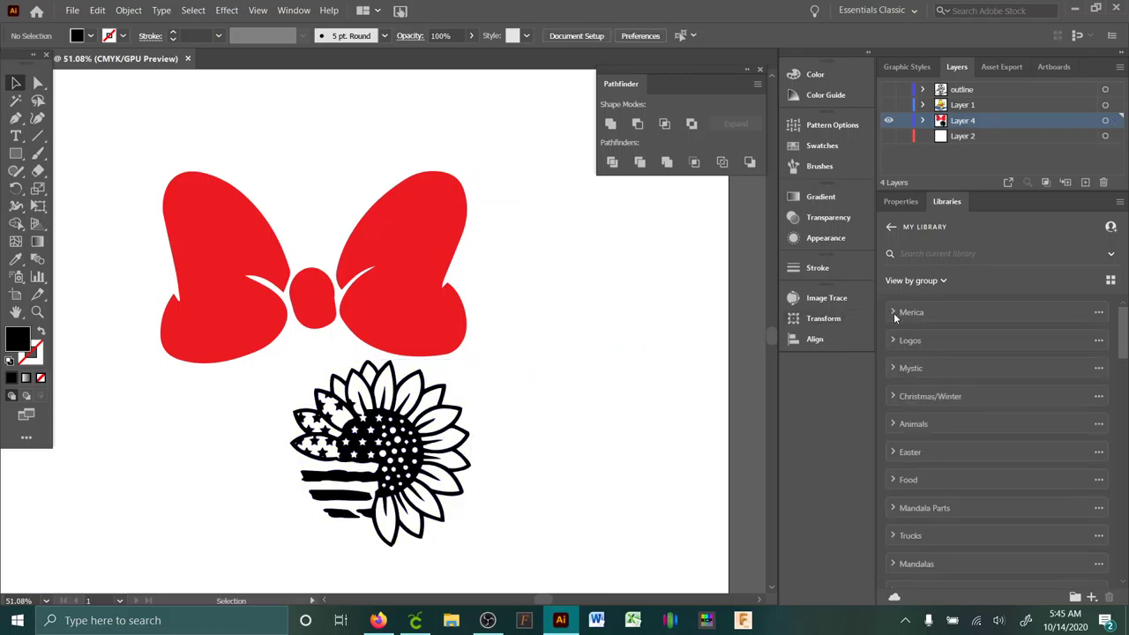
{"action": "left_click", "coordinate": [893, 369]}
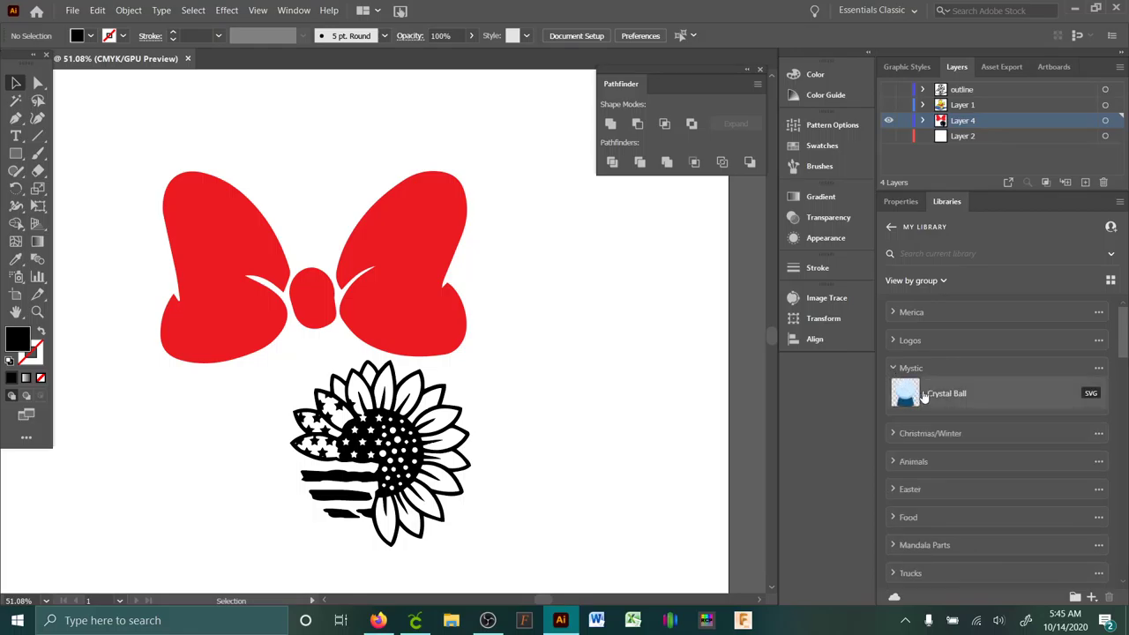
{"action": "left_click", "coordinate": [894, 369]}
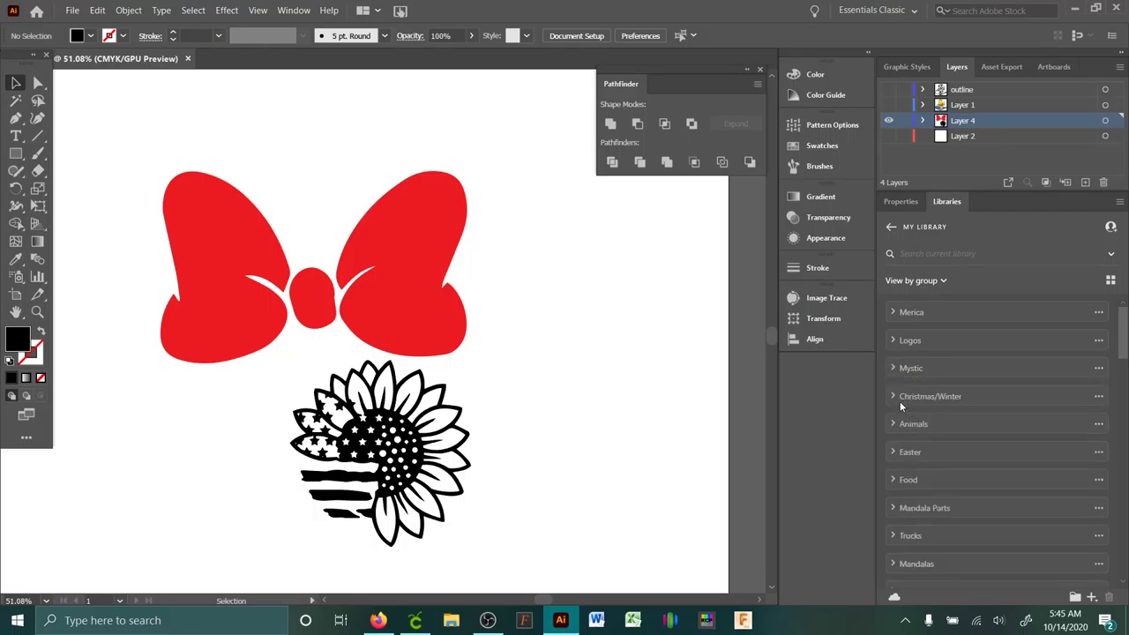
{"action": "scroll", "coordinate": [1123, 350], "scroll_direction": "down", "scroll_amount": 3}
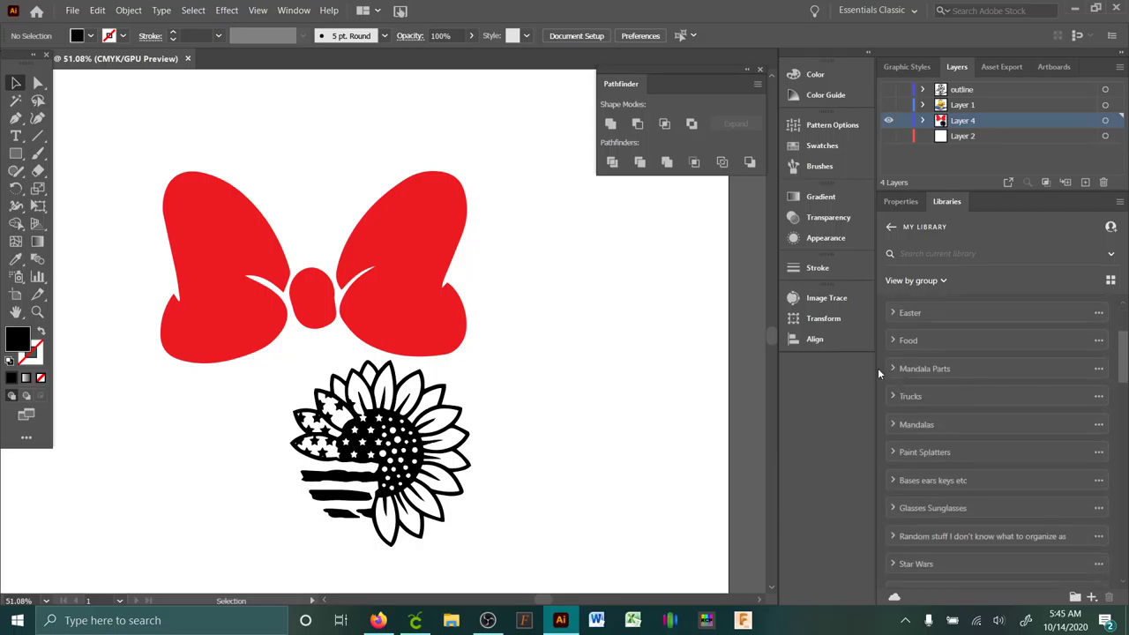
{"action": "left_click", "coordinate": [893, 368]}
{"action": "right_click", "coordinate": [940, 427]}
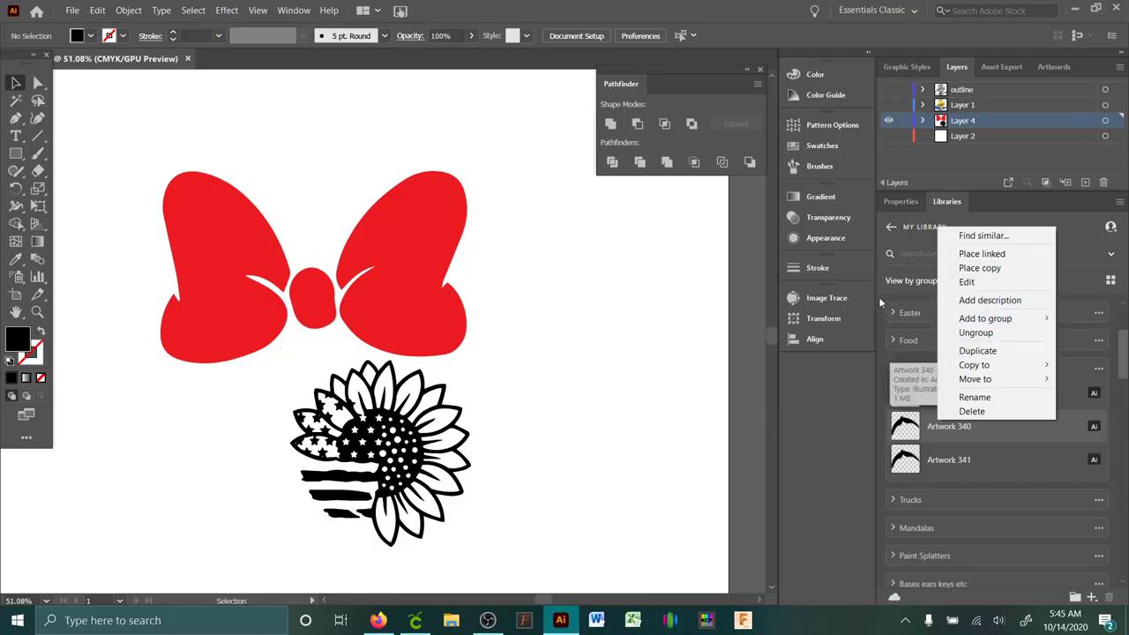
{"action": "left_click", "coordinate": [988, 274]}
{"action": "left_click", "coordinate": [573, 241]}
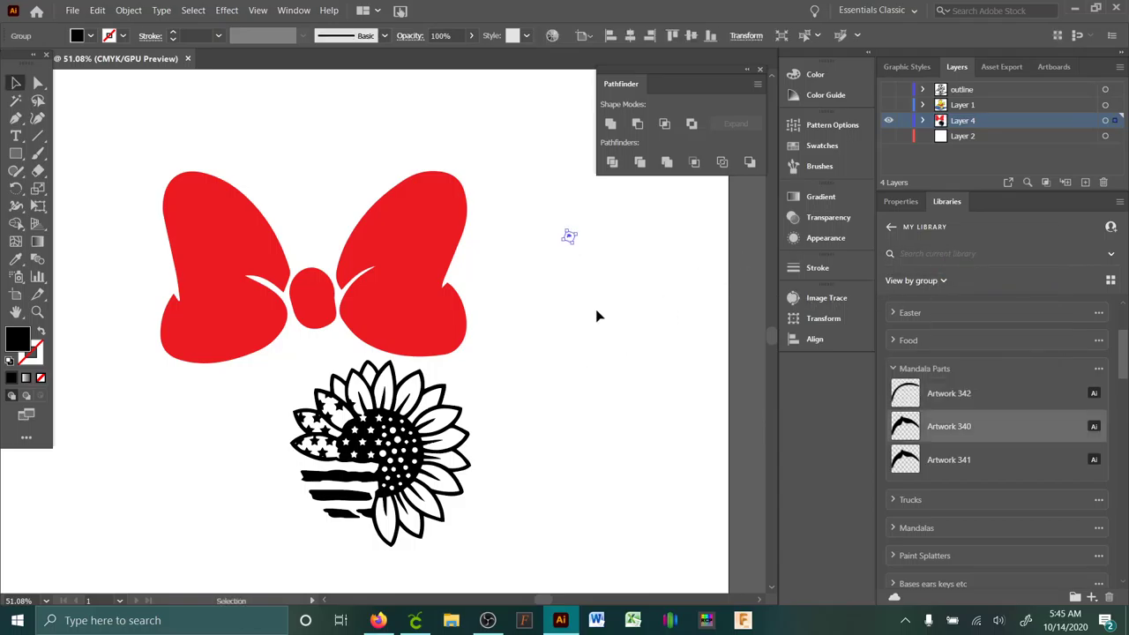
{"action": "left_click_drag", "start_coordinate": [569, 238], "coordinate": [624, 315]}
{"action": "left_click_drag", "start_coordinate": [597, 273], "coordinate": [610, 335]}
{"action": "left_click", "coordinate": [630, 379]}
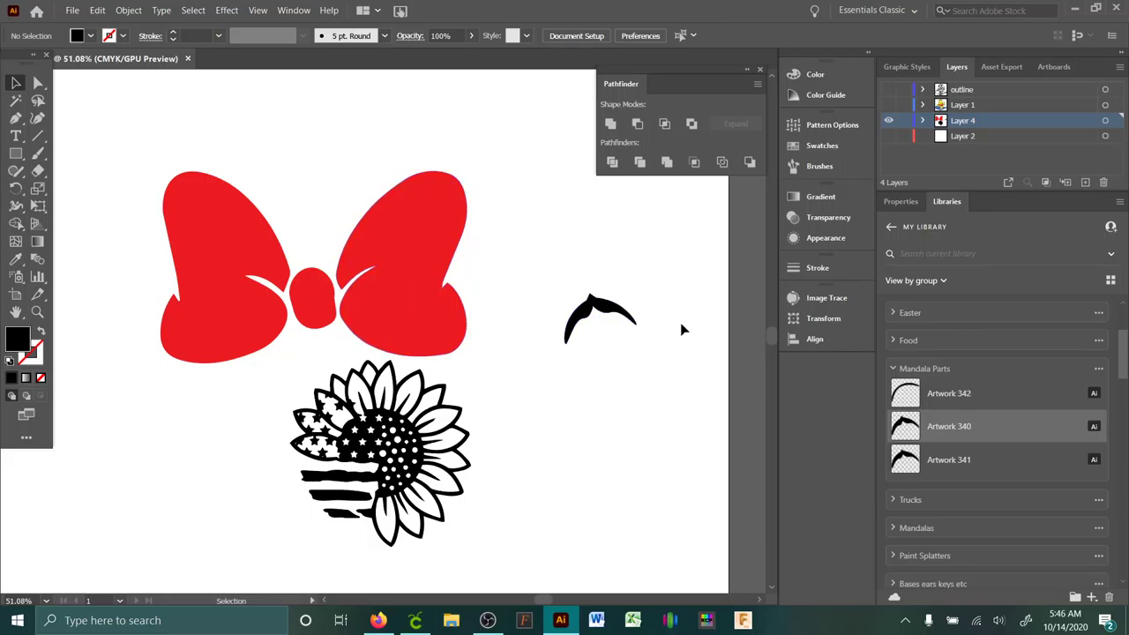
{"action": "left_click", "coordinate": [623, 313]}
{"action": "key", "text": "Delete"}
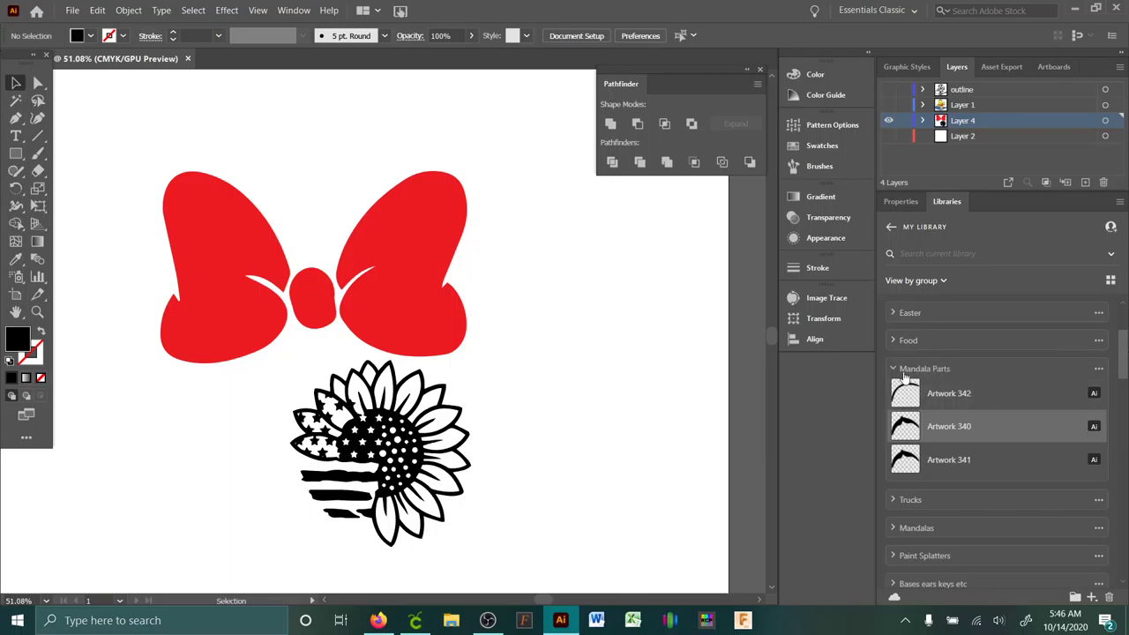
{"action": "left_click", "coordinate": [893, 369]}
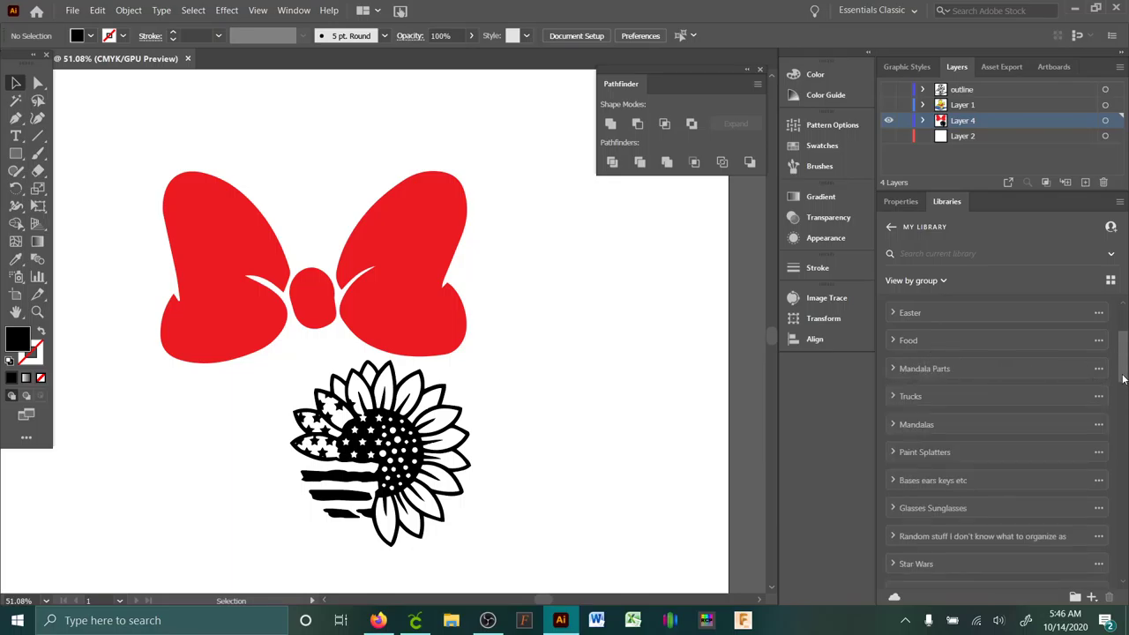
Expand Paint Splatters and place the Artwork 231 splatter beside the bow's right side.
{"action": "scroll", "coordinate": [976, 411], "scroll_direction": "down", "scroll_amount": 2}
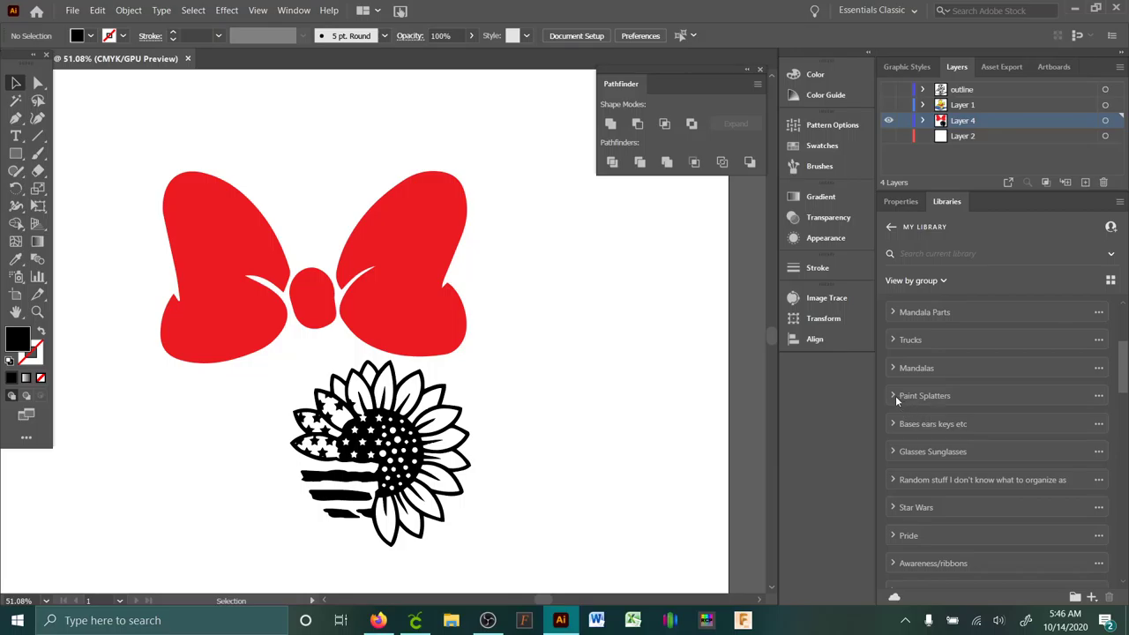
{"action": "left_click", "coordinate": [893, 395]}
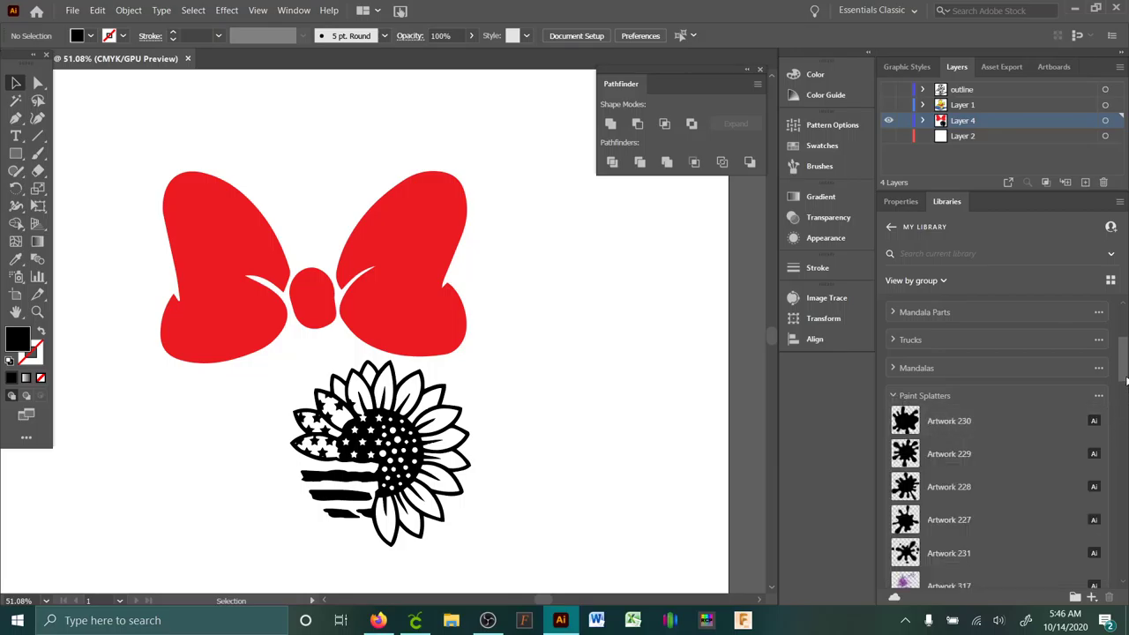
{"action": "scroll", "coordinate": [1121, 380], "scroll_direction": "down", "scroll_amount": 3}
{"action": "right_click", "coordinate": [944, 440]}
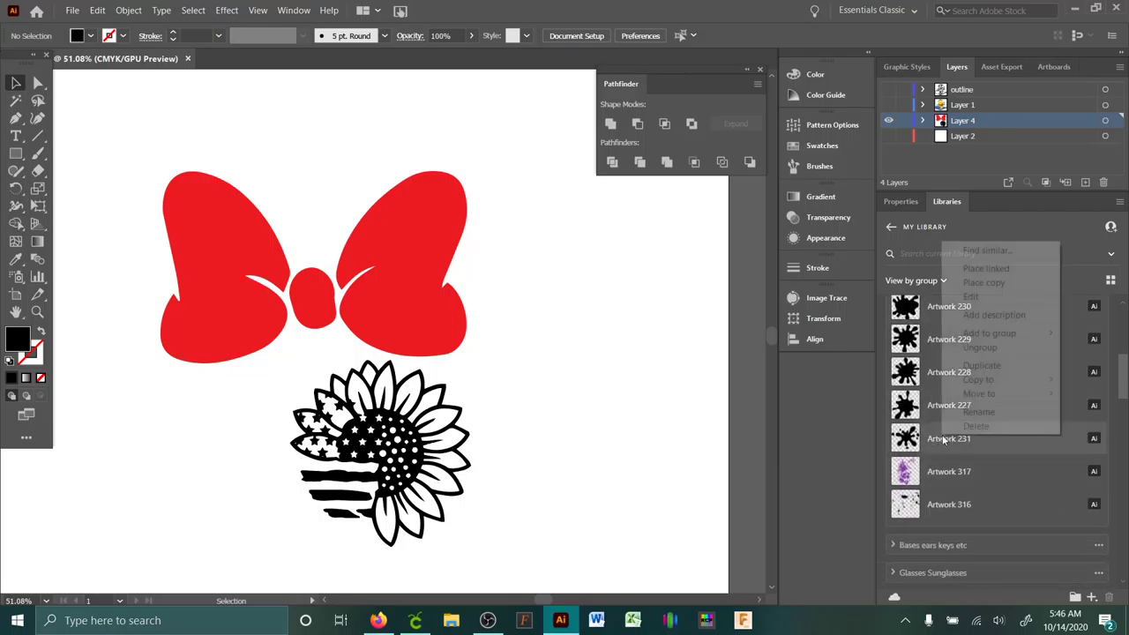
{"action": "left_click", "coordinate": [985, 283]}
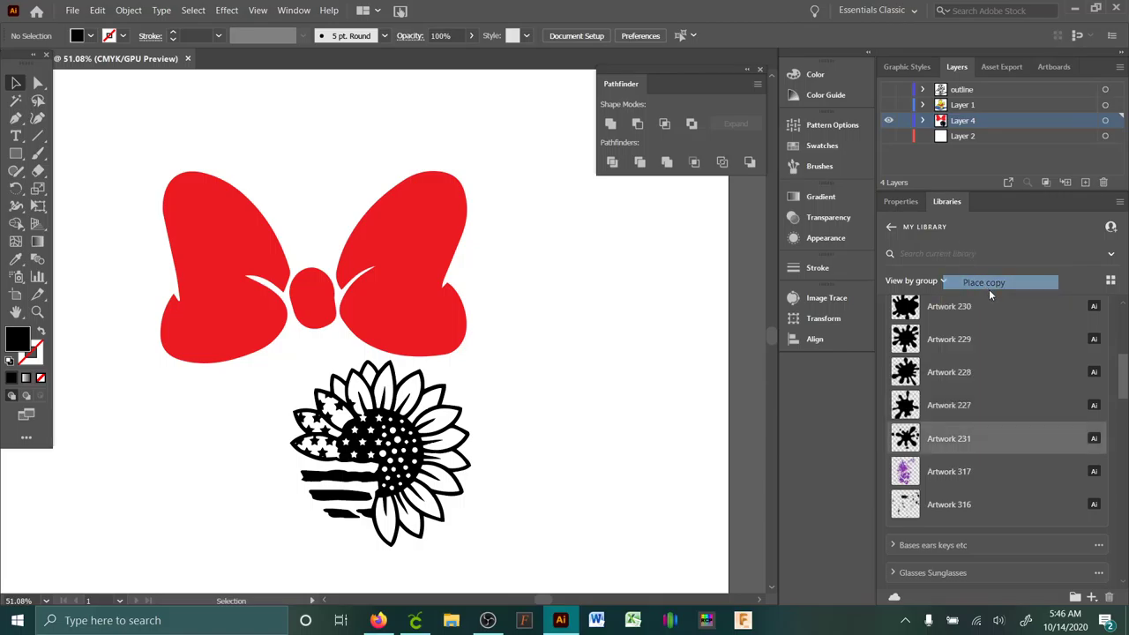
{"action": "left_click", "coordinate": [570, 238]}
{"action": "left_click_drag", "start_coordinate": [595, 264], "coordinate": [518, 214]}
Place the Artwork 228 splatter at the lower right, then delete both splatters.
{"action": "right_click", "coordinate": [942, 379]}
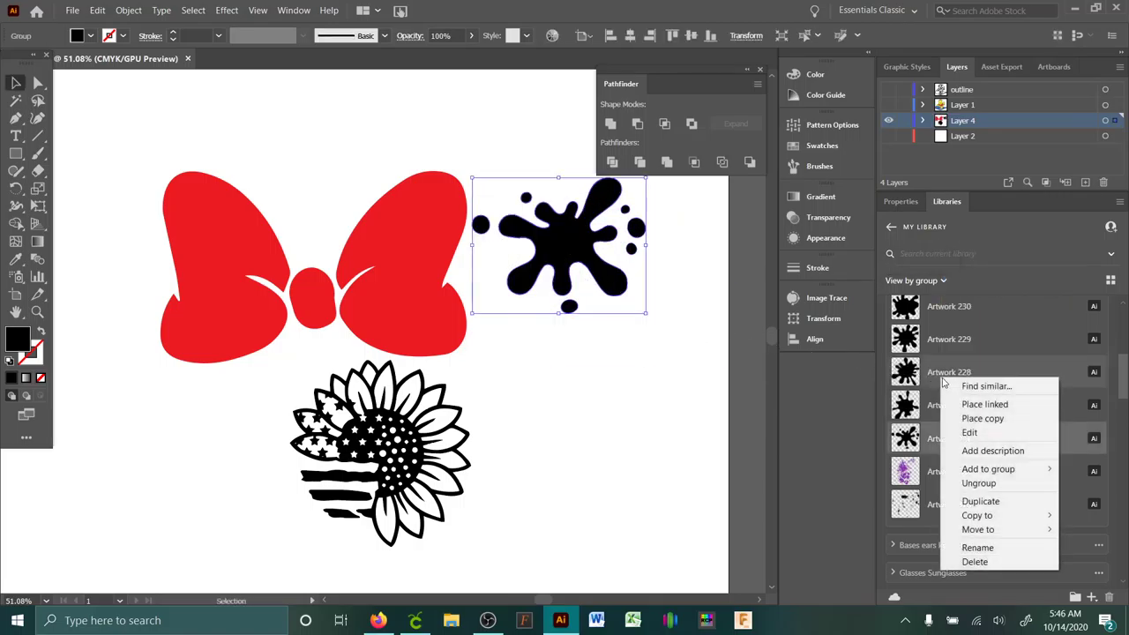
{"action": "left_click", "coordinate": [983, 418]}
{"action": "left_click", "coordinate": [694, 459]}
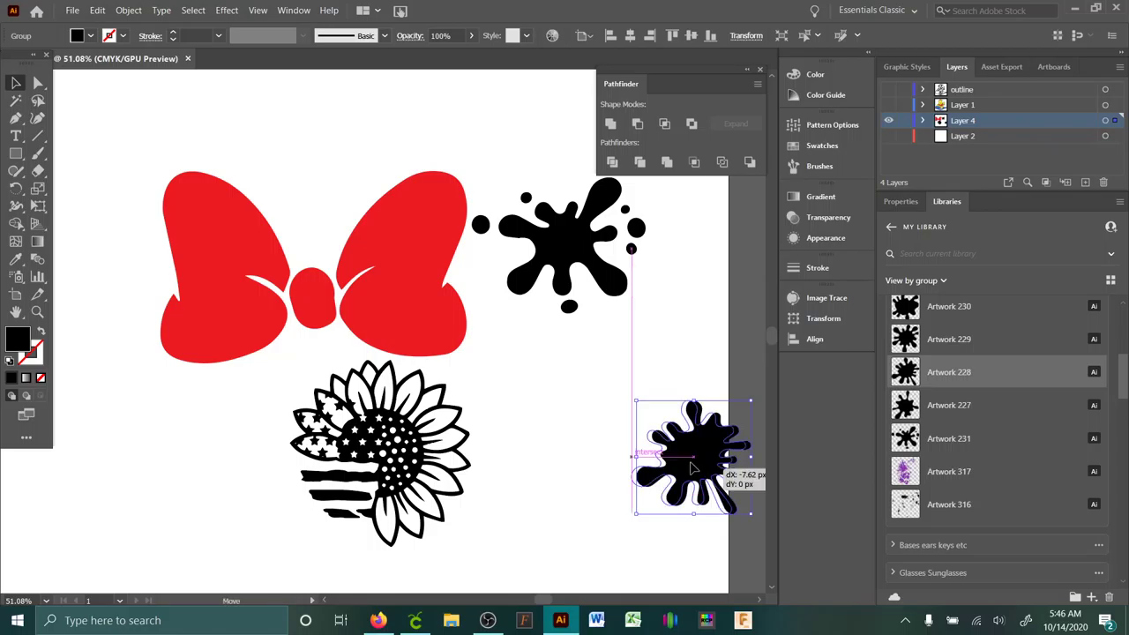
{"action": "key", "text": "Delete"}
{"action": "left_click", "coordinate": [629, 310]}
{"action": "key", "text": "Delete"}
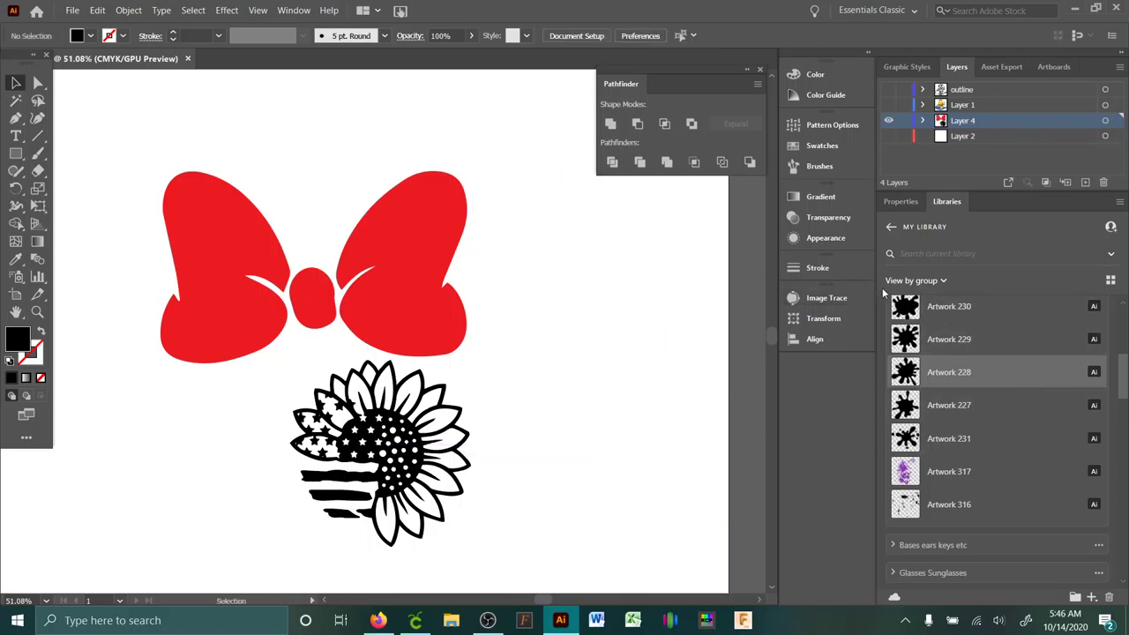
{"action": "scroll", "coordinate": [986, 381], "scroll_direction": "up", "scroll_amount": 2}
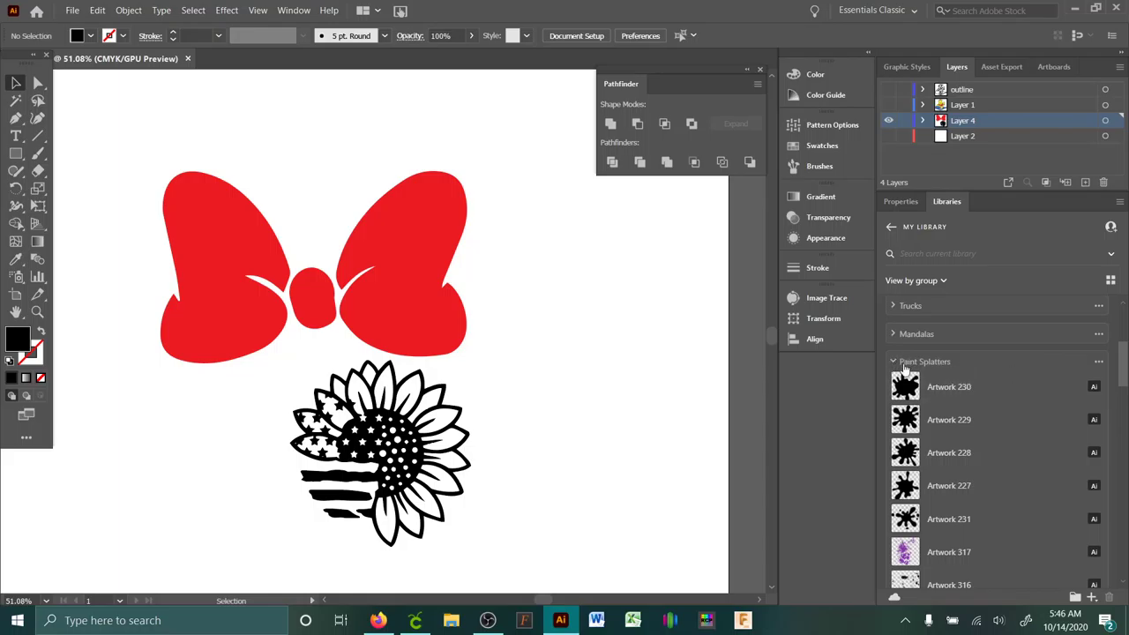
{"action": "left_click", "coordinate": [903, 366]}
{"action": "left_click_drag", "start_coordinate": [1125, 375], "coordinate": [1123, 389]}
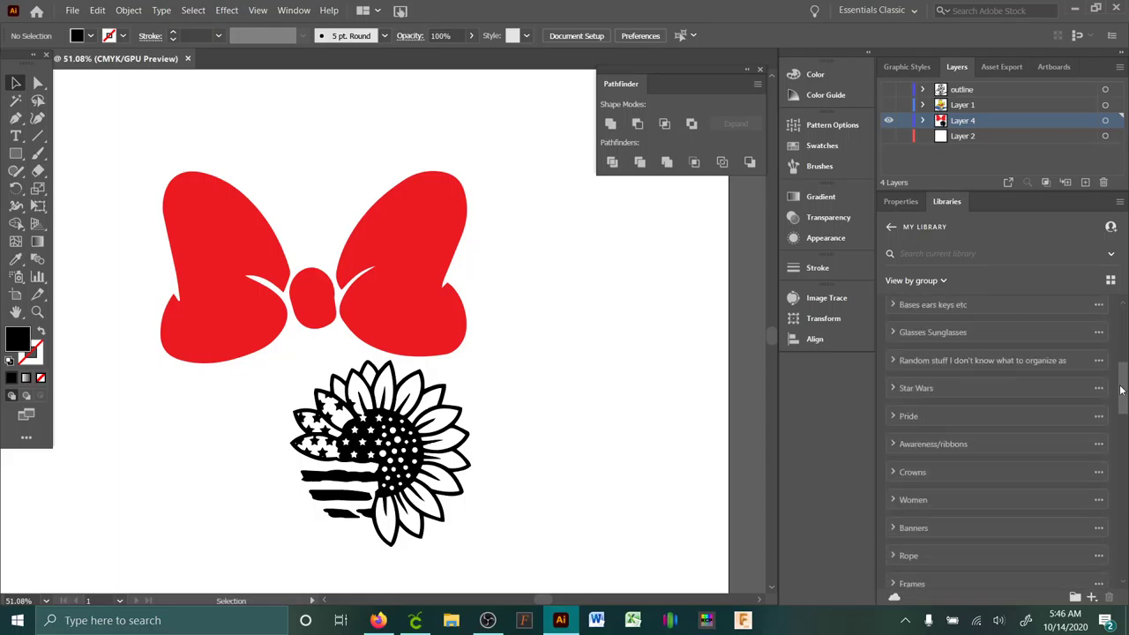
{"action": "left_click", "coordinate": [893, 360]}
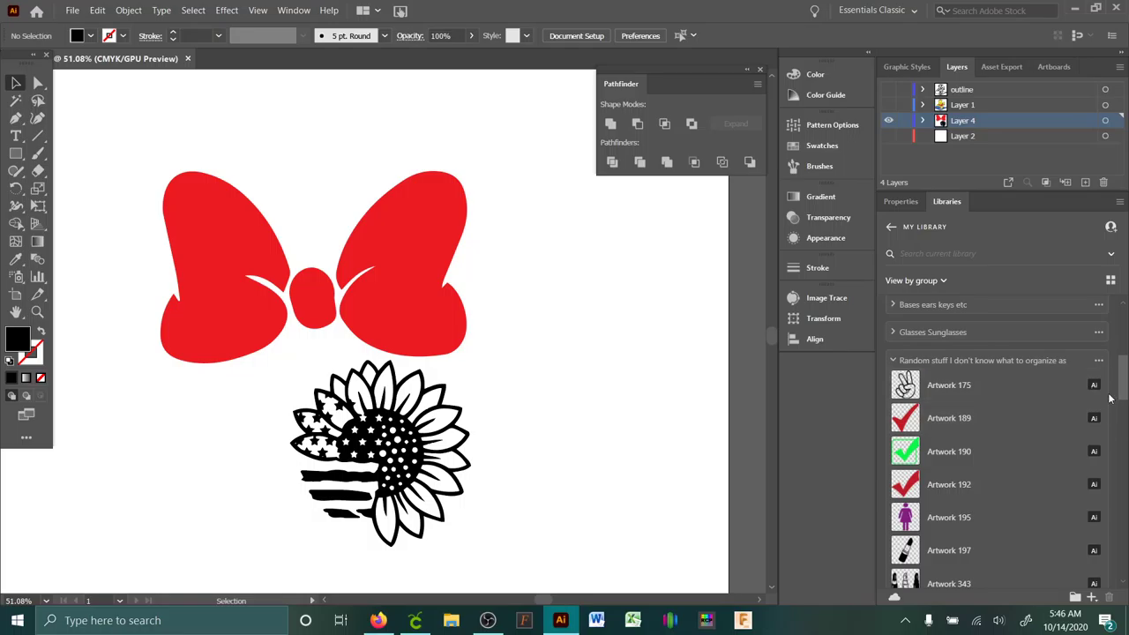
{"action": "scroll", "coordinate": [1123, 400], "scroll_direction": "down", "scroll_amount": 1}
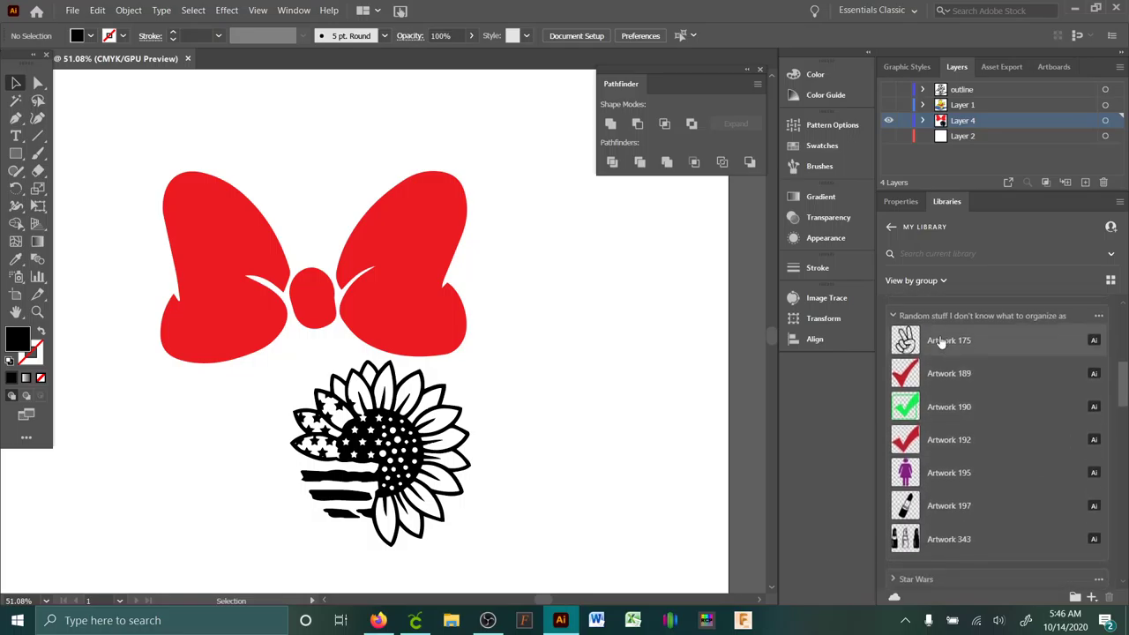
{"action": "left_click", "coordinate": [894, 318]}
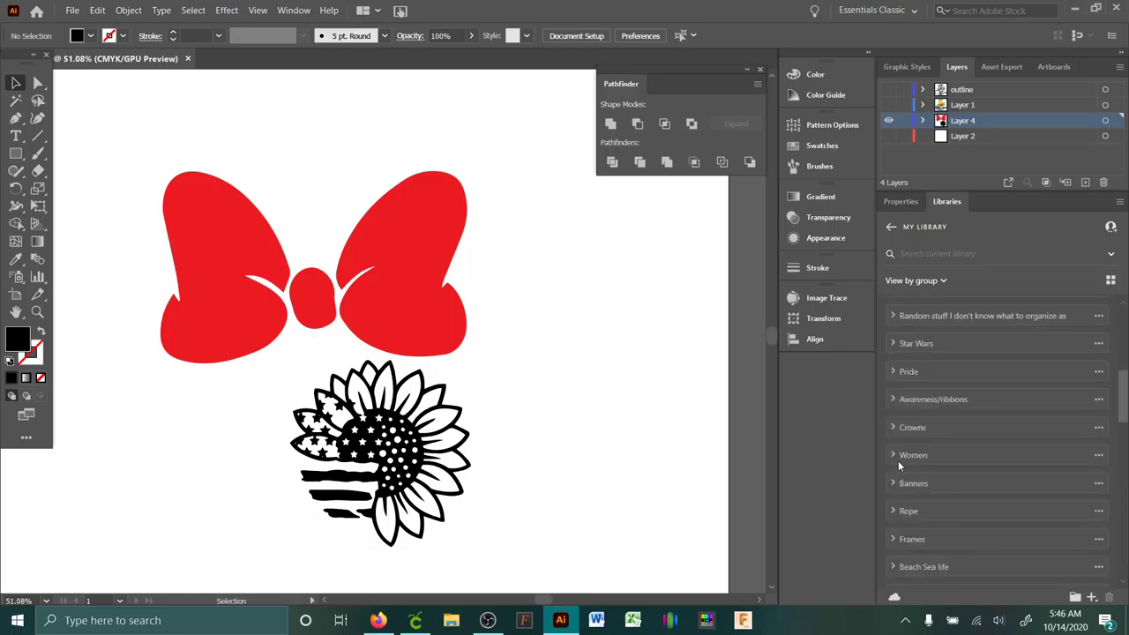
{"action": "left_click", "coordinate": [892, 512]}
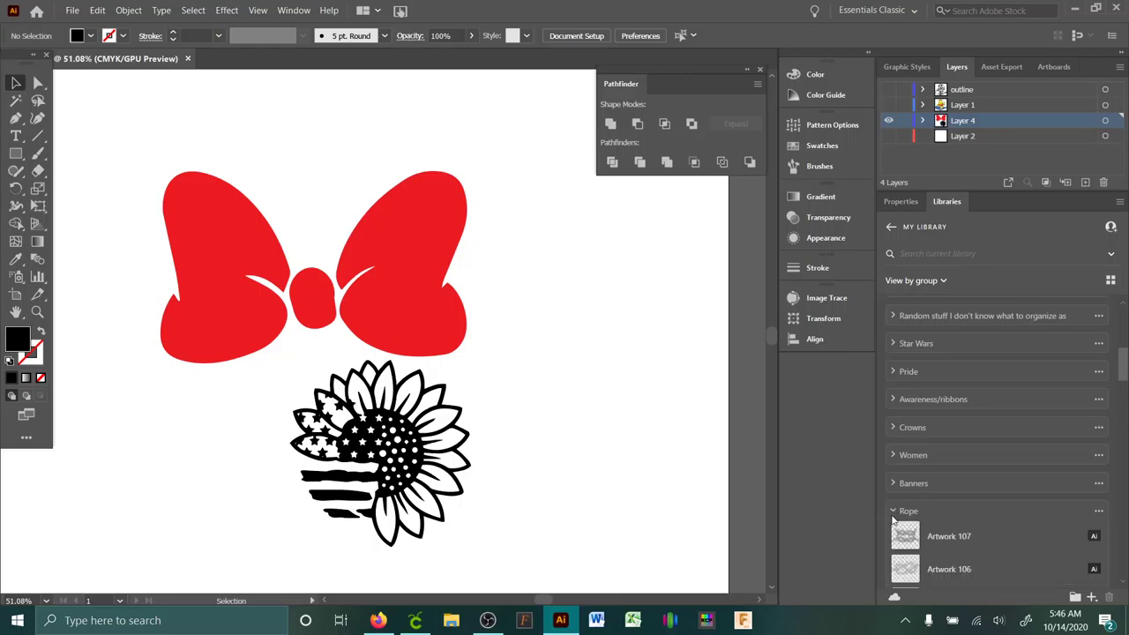
{"action": "scroll", "coordinate": [964, 424], "scroll_direction": "down", "scroll_amount": 5}
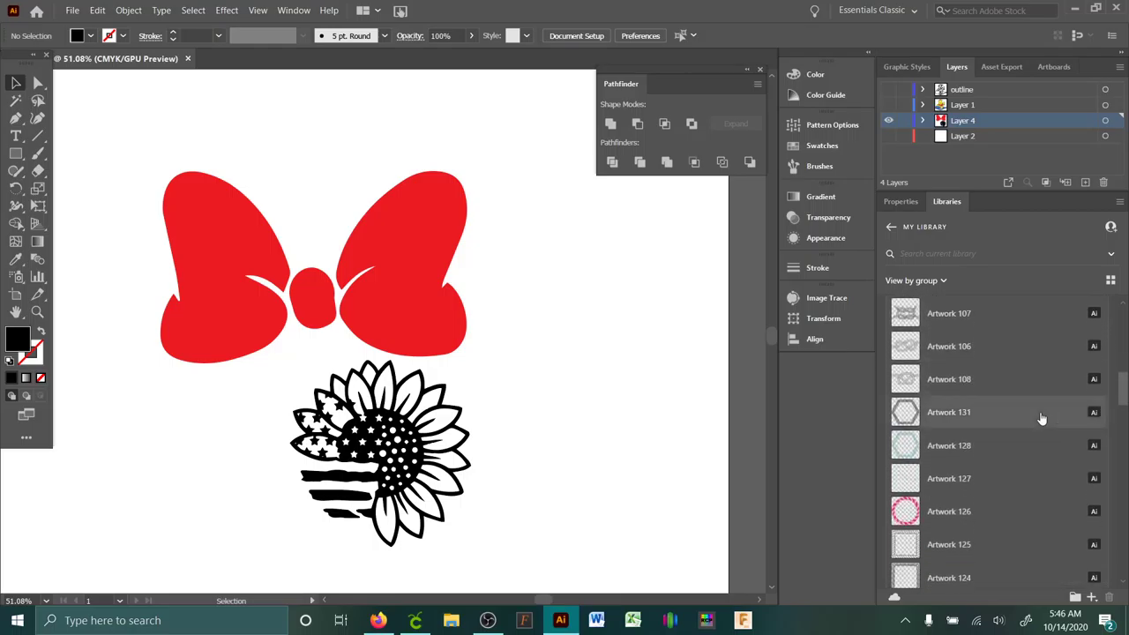
{"action": "right_click", "coordinate": [956, 414]}
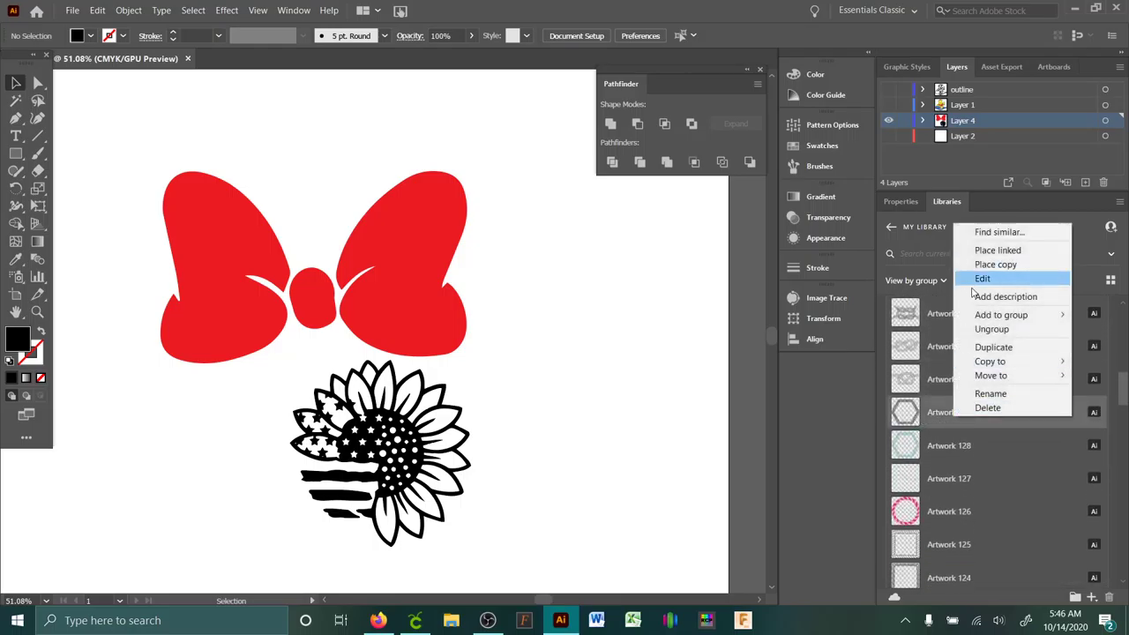
{"action": "left_click", "coordinate": [995, 264]}
{"action": "left_click", "coordinate": [559, 235]}
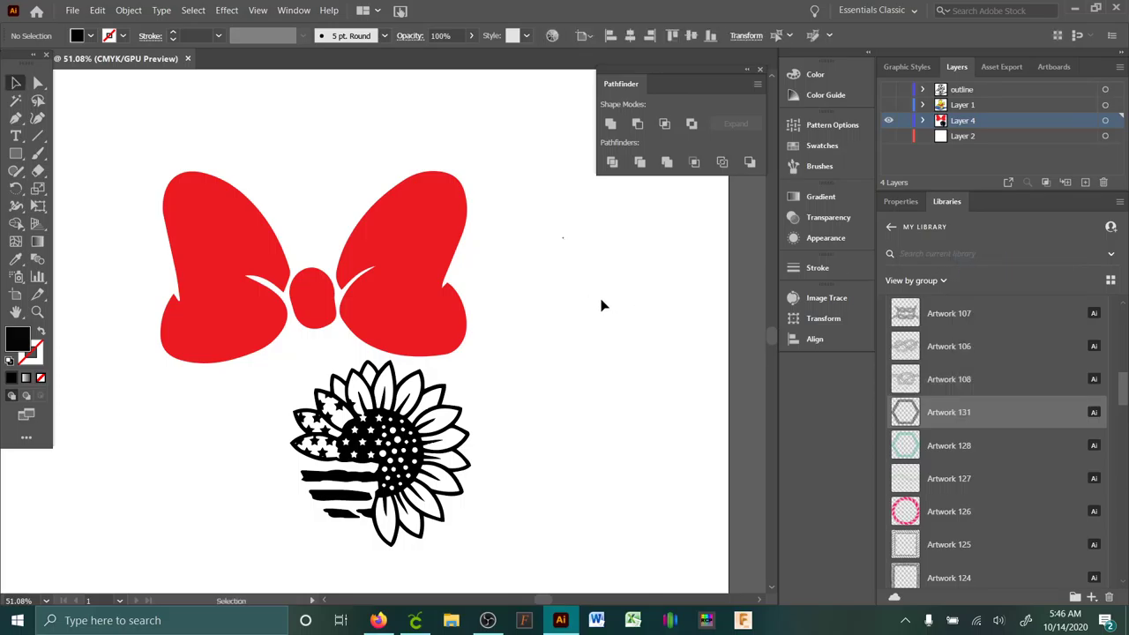
{"action": "left_click_drag", "start_coordinate": [568, 242], "coordinate": [590, 323]}
{"action": "left_click_drag", "start_coordinate": [571, 248], "coordinate": [664, 339]}
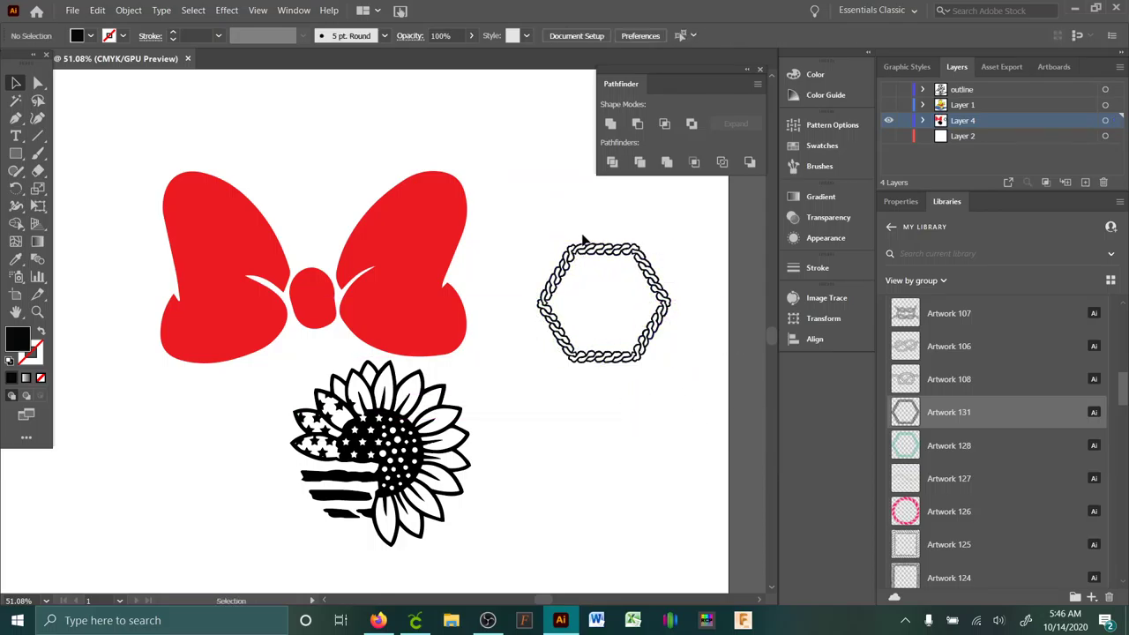
{"action": "left_click", "coordinate": [662, 314]}
{"action": "key", "text": "Delete"}
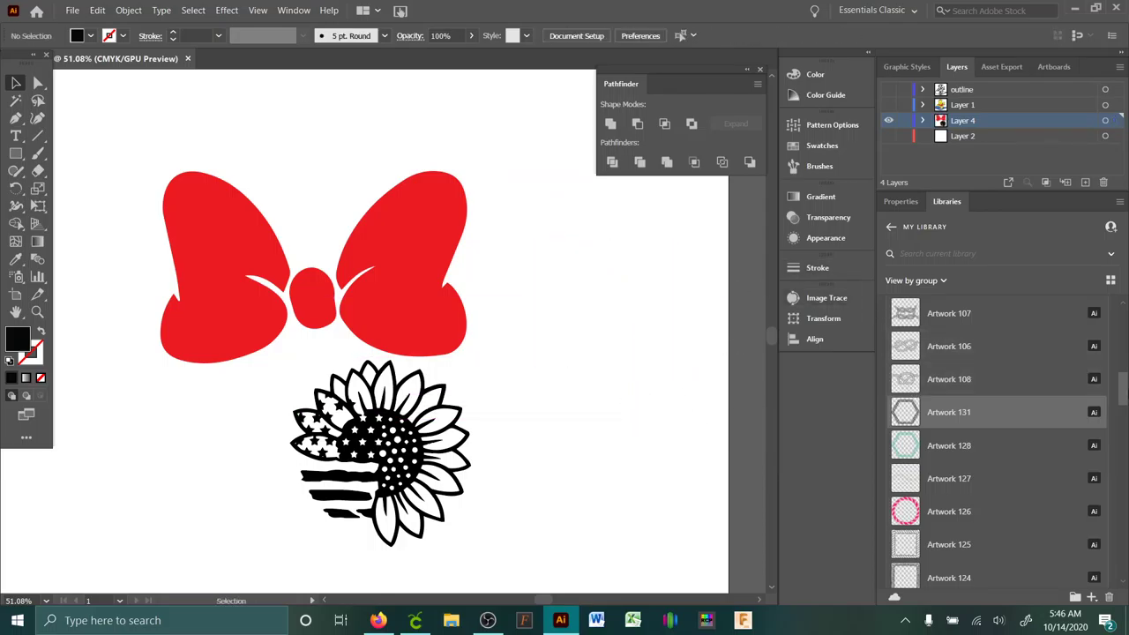
{"action": "scroll", "coordinate": [988, 370], "scroll_direction": "up", "scroll_amount": 2}
{"action": "left_click", "coordinate": [893, 356]}
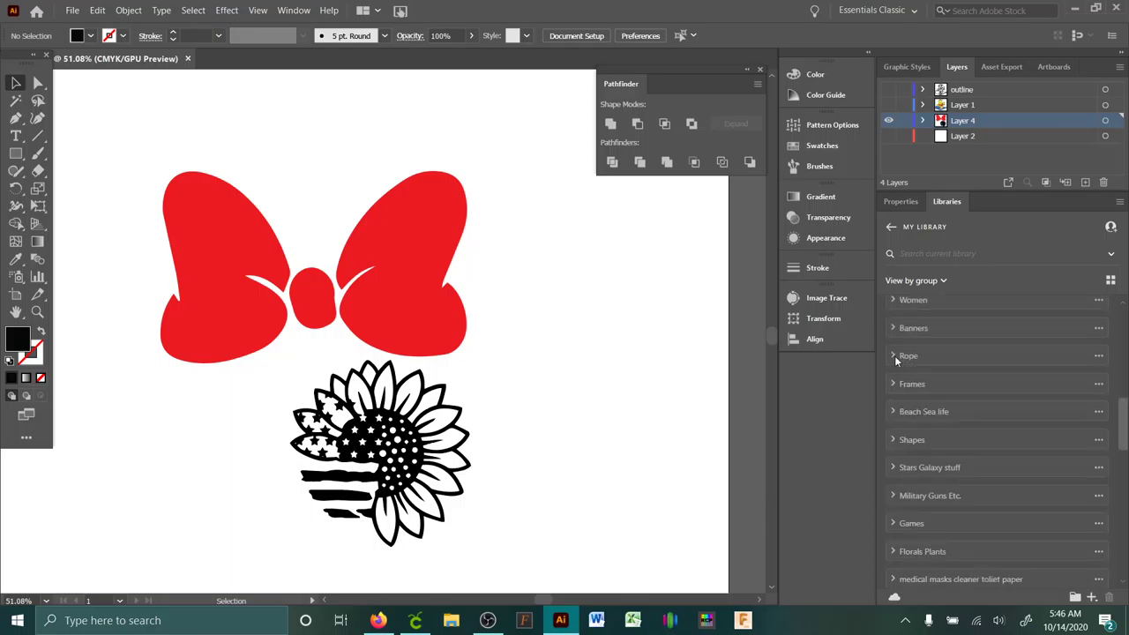
Scroll the Libraries panel down to the Disney group and expand it.
{"action": "left_click_drag", "start_coordinate": [1125, 422], "coordinate": [1128, 439]}
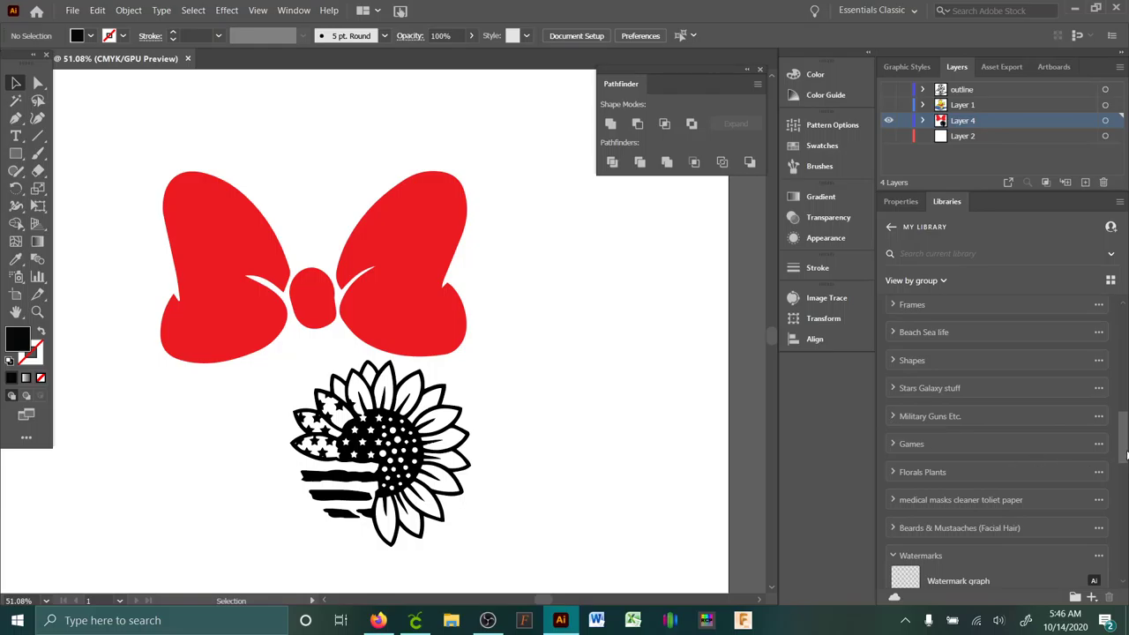
{"action": "left_click_drag", "start_coordinate": [1126, 455], "coordinate": [1127, 528]}
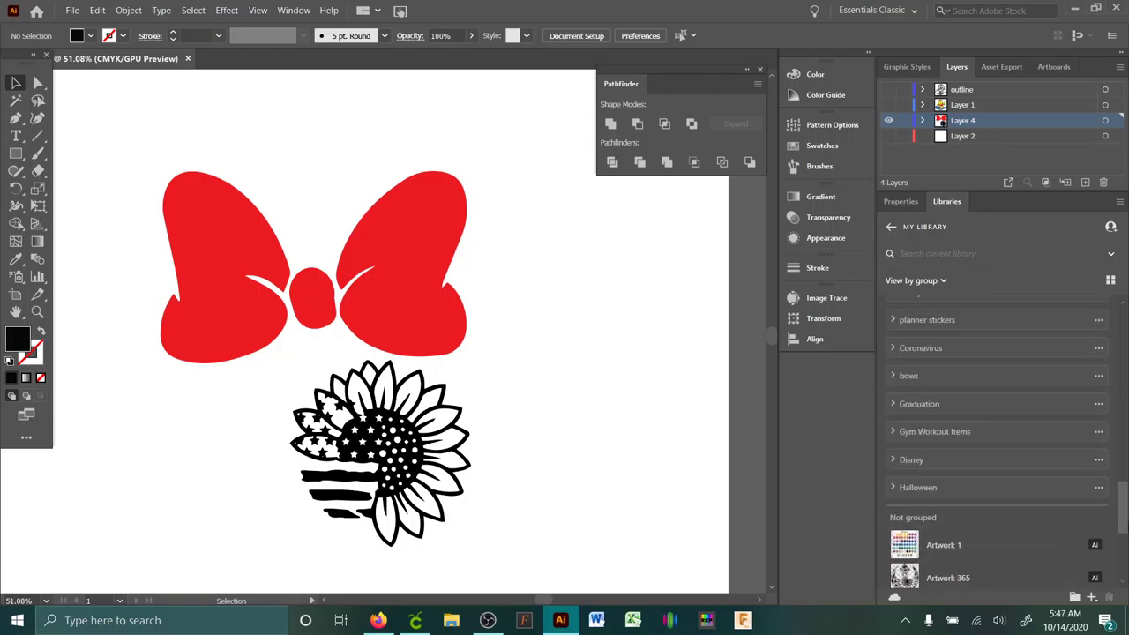
{"action": "left_click", "coordinate": [894, 461]}
{"action": "scroll", "coordinate": [1031, 497], "scroll_direction": "down", "scroll_amount": 5}
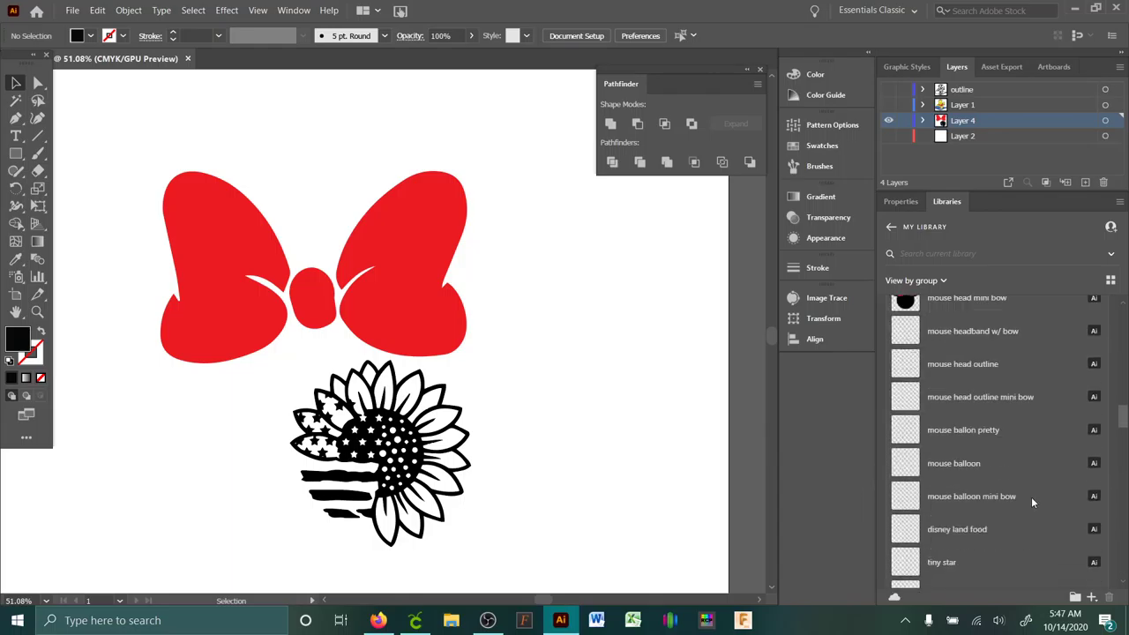
{"action": "left_click_drag", "start_coordinate": [1127, 423], "coordinate": [1126, 403]}
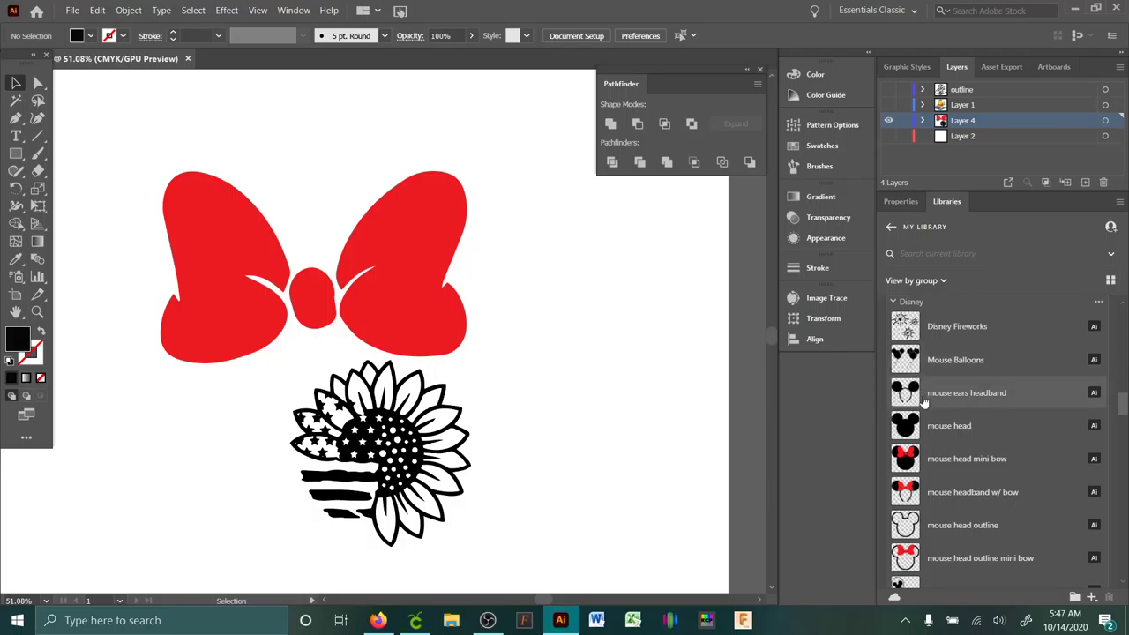
Place a copy of the mouse head mini bow and position it beside the red bow.
{"action": "right_click", "coordinate": [933, 459]}
{"action": "left_click", "coordinate": [975, 304]}
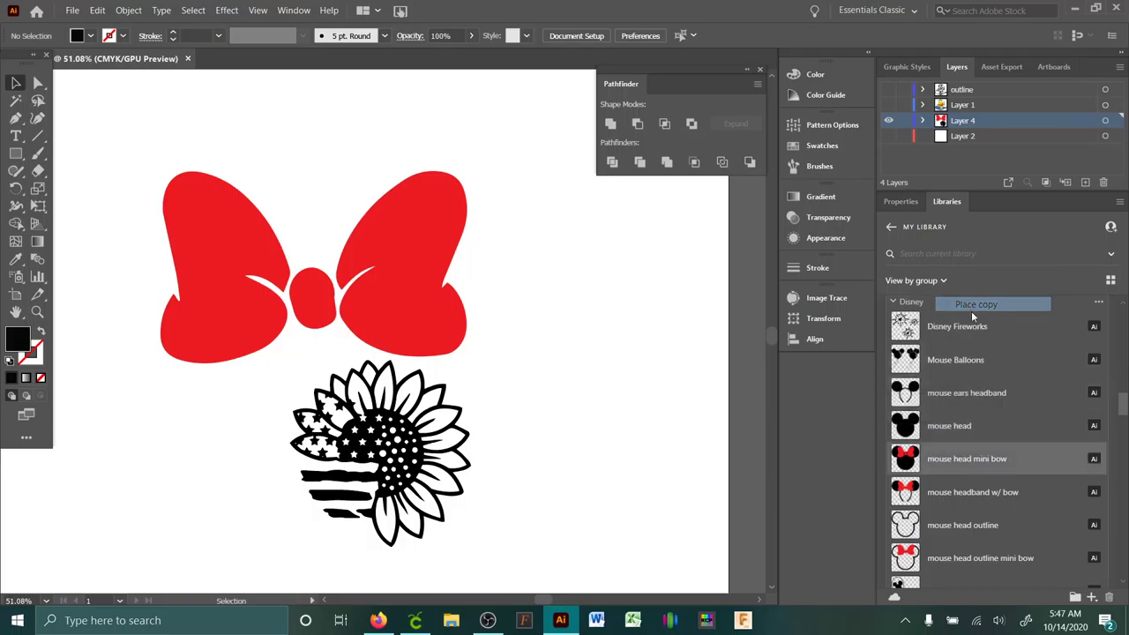
{"action": "left_click", "coordinate": [534, 247]}
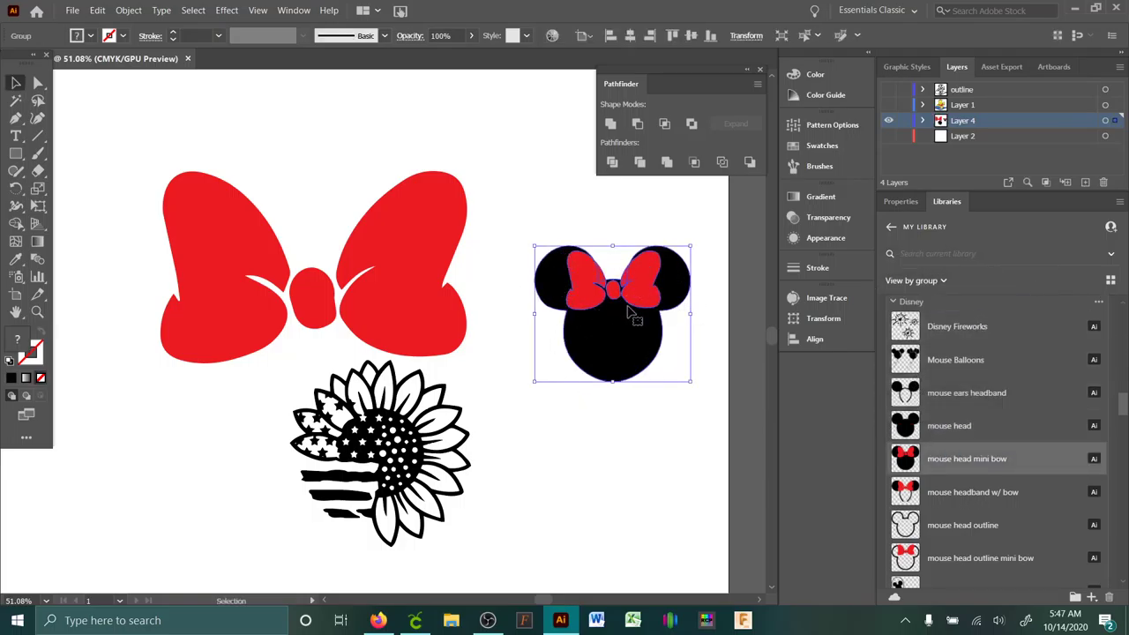
{"action": "left_click_drag", "start_coordinate": [612, 315], "coordinate": [577, 352]}
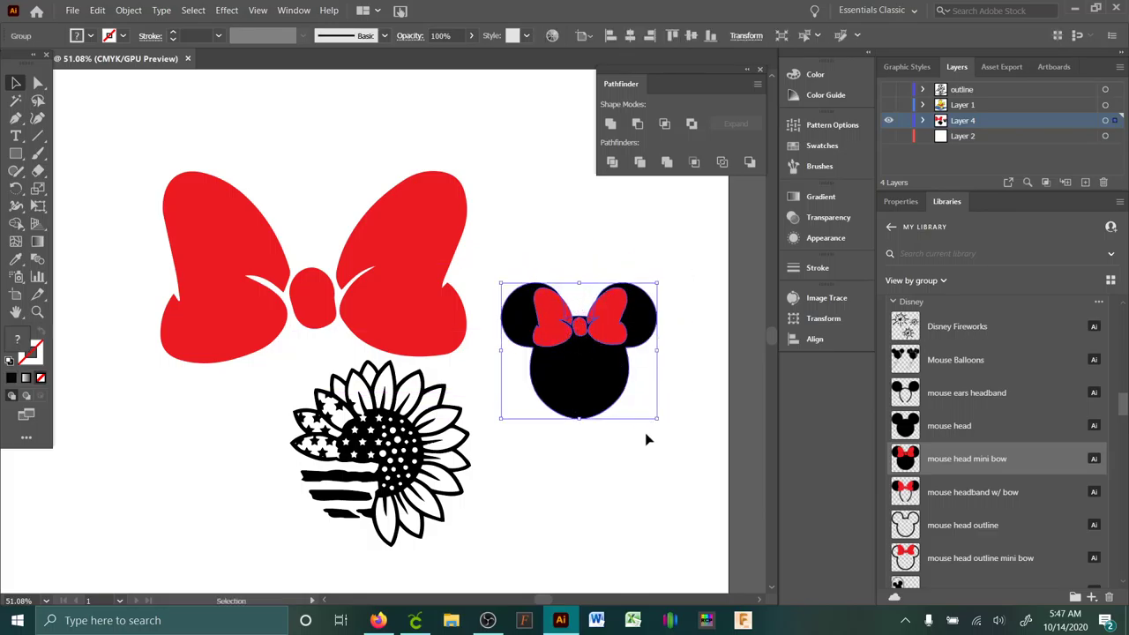
{"action": "left_click", "coordinate": [615, 451]}
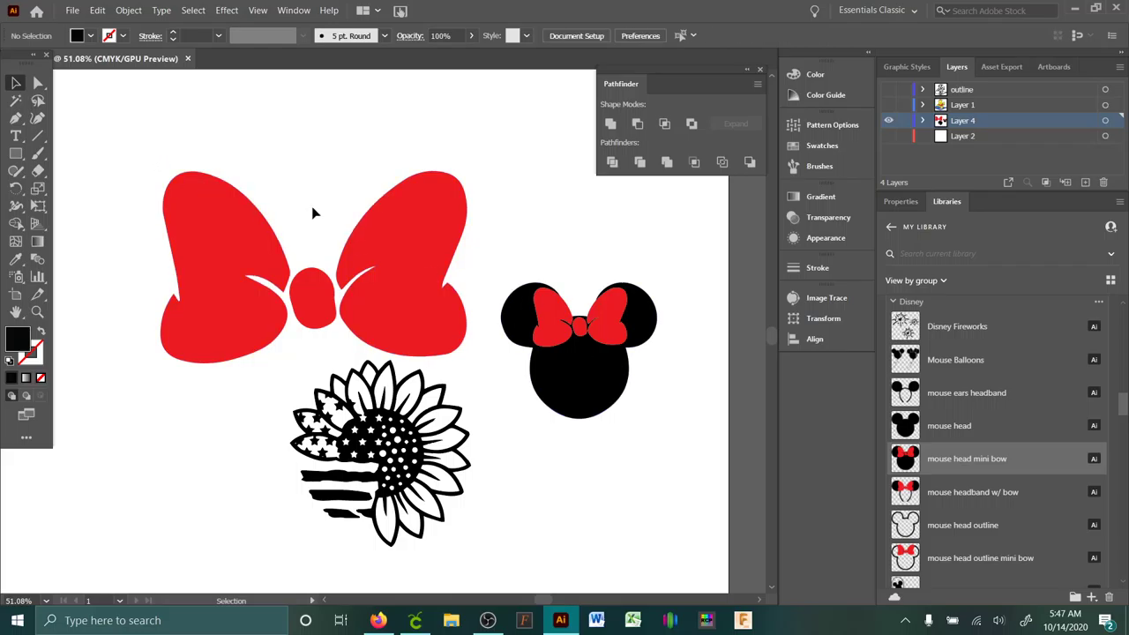
{"action": "left_click", "coordinate": [626, 389]}
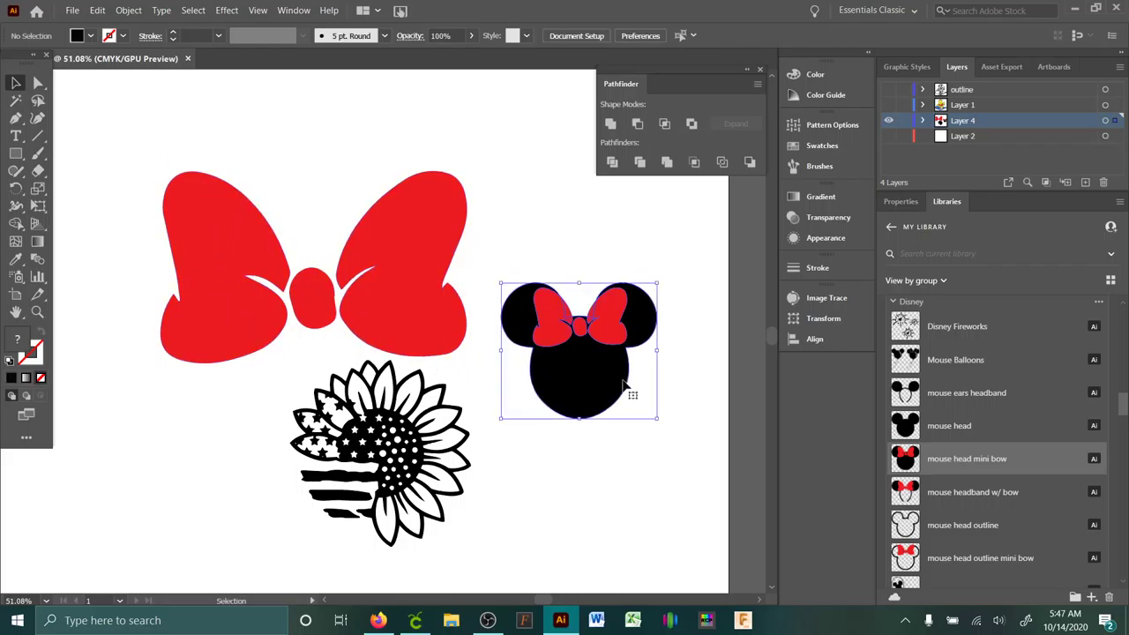
{"action": "left_click", "coordinate": [312, 171]}
{"action": "left_click", "coordinate": [240, 222]}
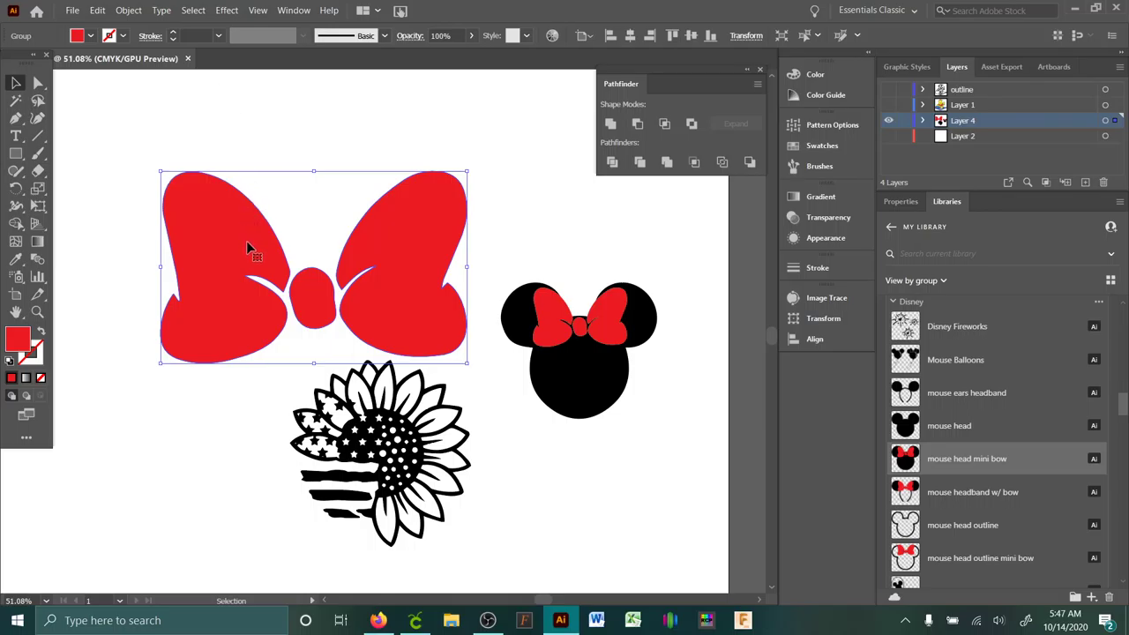
Collapse the Disney group and add the selected red bow to the library as Artwork 8.
{"action": "left_click", "coordinate": [895, 302]}
{"action": "left_click", "coordinate": [400, 104]}
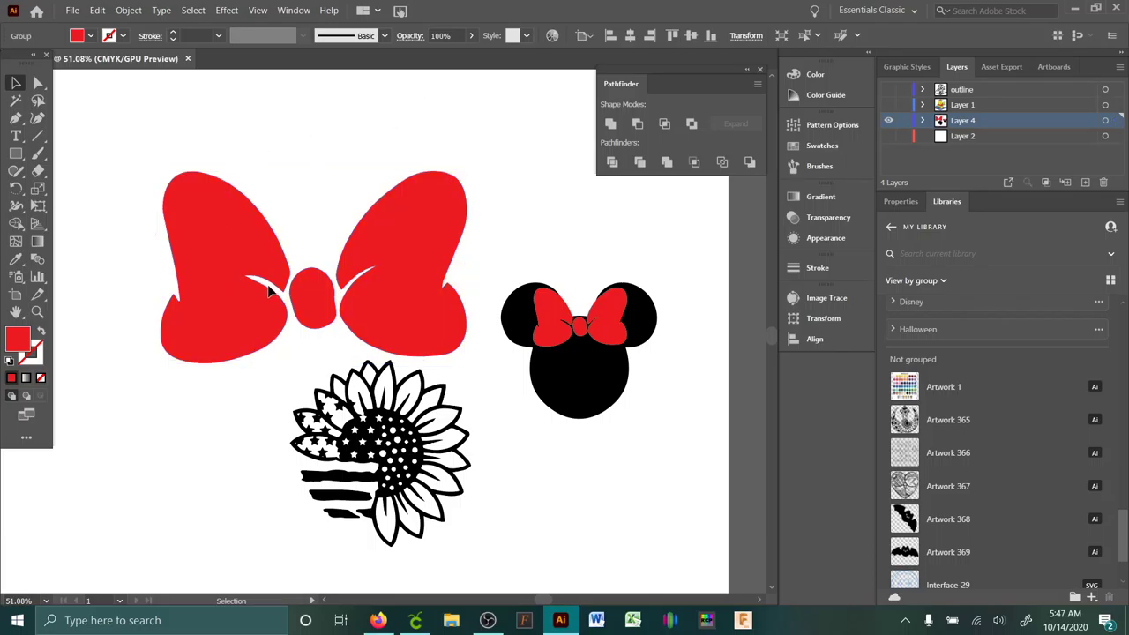
{"action": "left_click", "coordinate": [223, 212]}
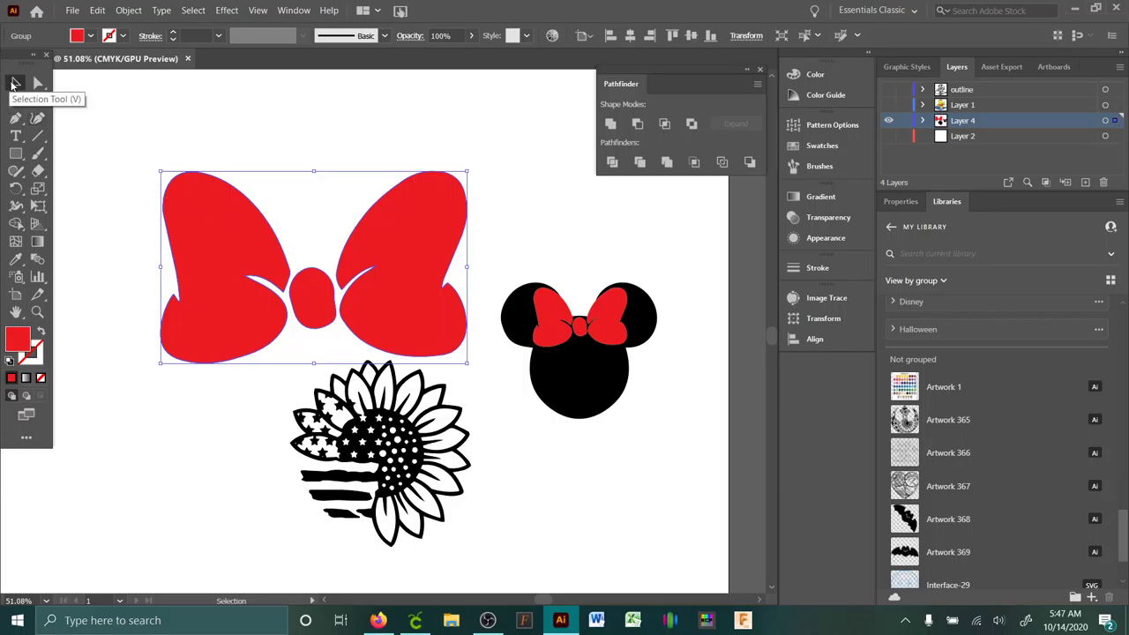
{"action": "right_click", "coordinate": [207, 225]}
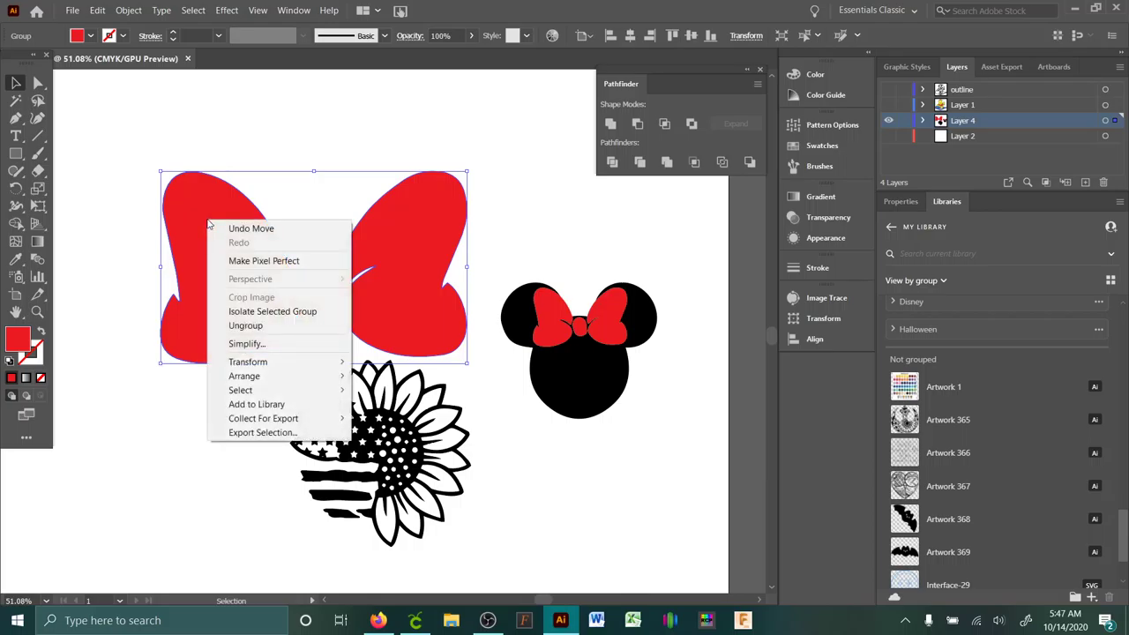
{"action": "left_click", "coordinate": [287, 404]}
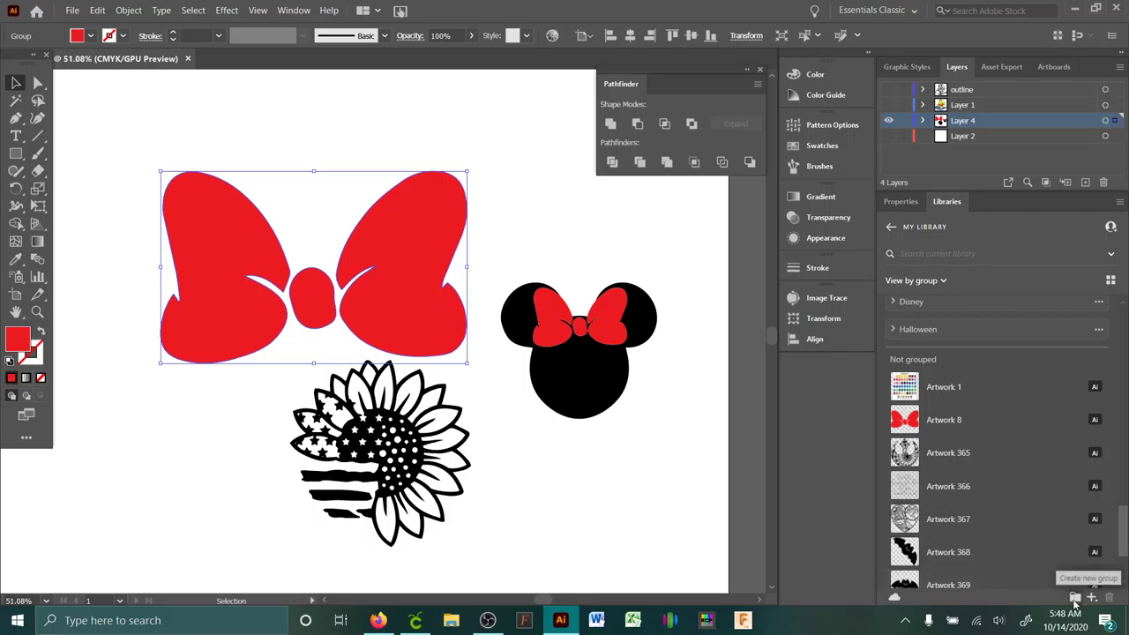
{"action": "left_click", "coordinate": [1076, 598]}
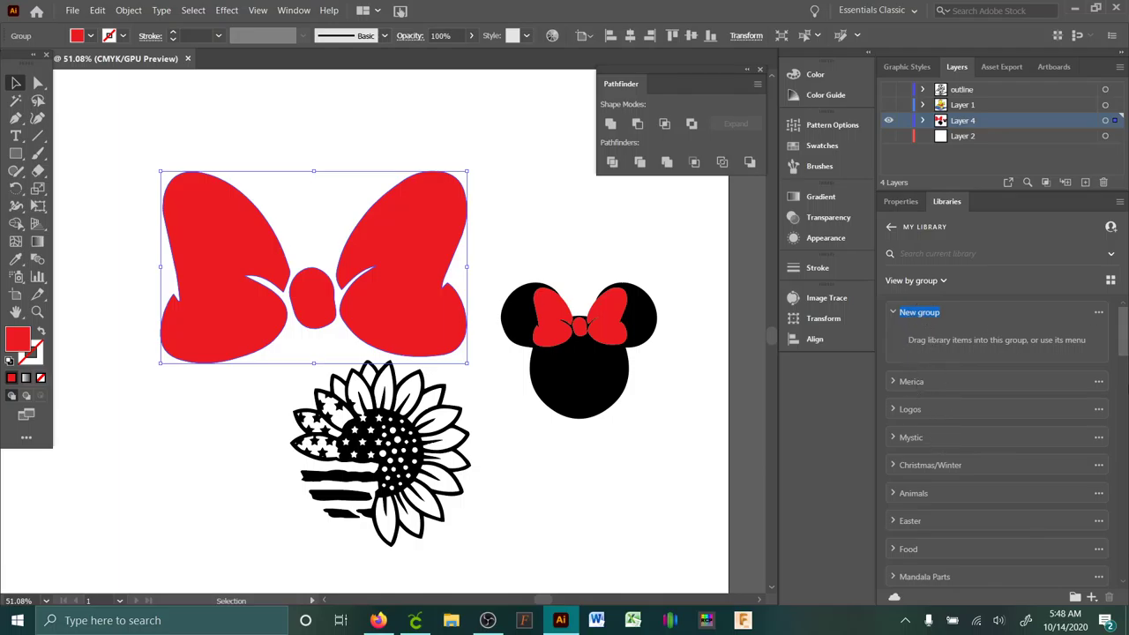
Name the new library group 'Rando' and cancel the Move dialog that pops up.
{"action": "type", "text": "Rando"}
{"action": "key", "text": "Return"}
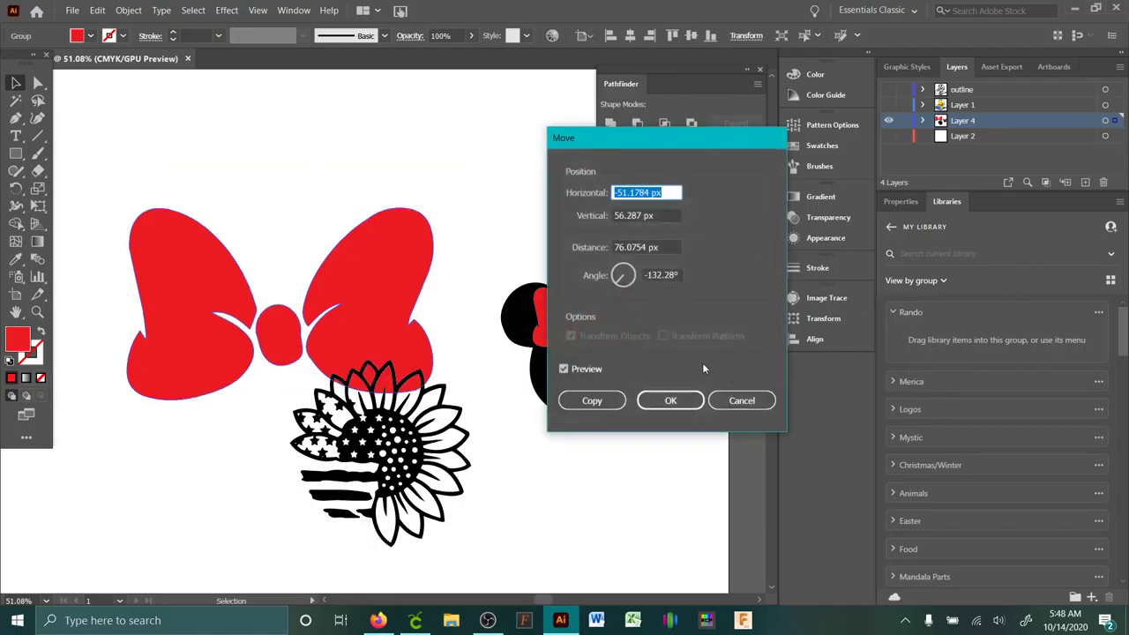
{"action": "left_click", "coordinate": [742, 401]}
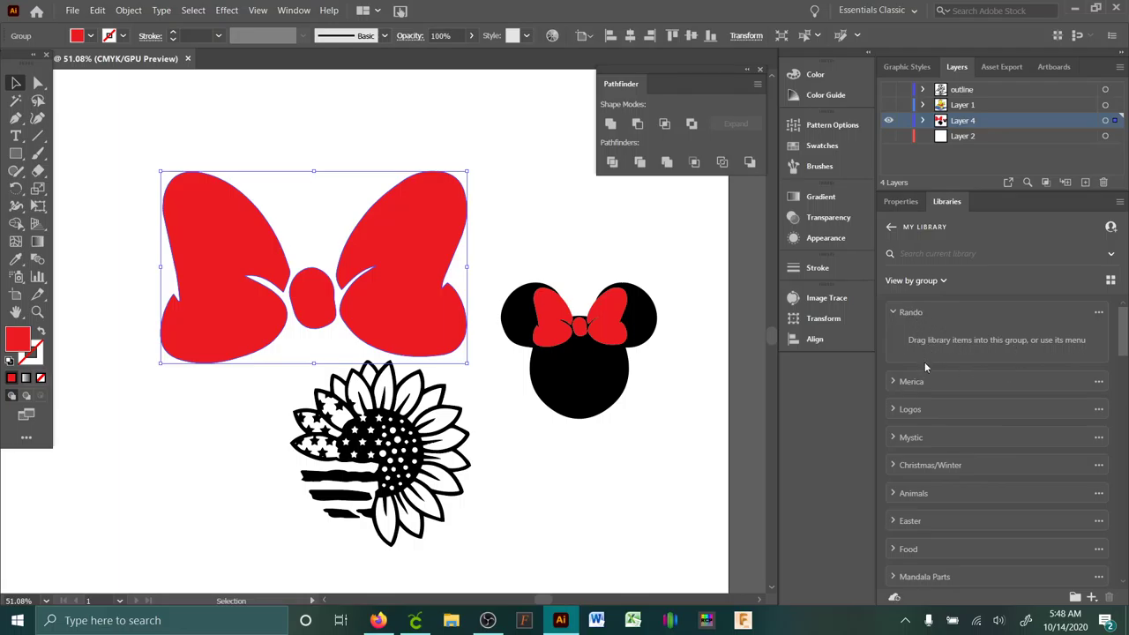
{"action": "scroll", "coordinate": [1123, 347], "scroll_direction": "down", "scroll_amount": 10}
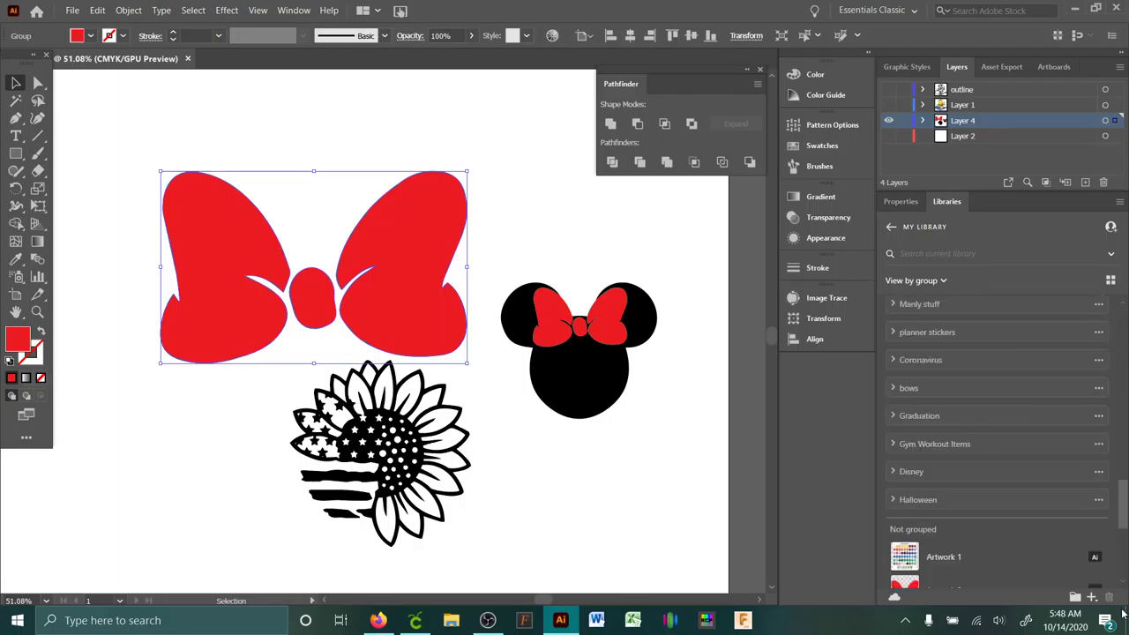
{"action": "scroll", "coordinate": [979, 388], "scroll_direction": "up", "scroll_amount": 2}
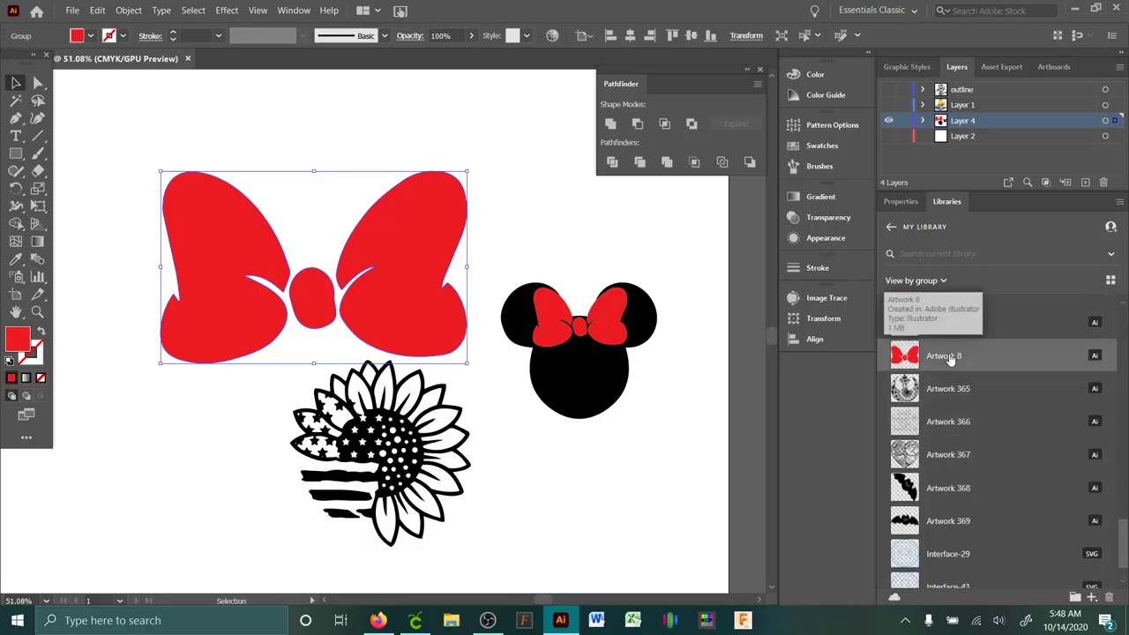
{"action": "right_click", "coordinate": [950, 358]}
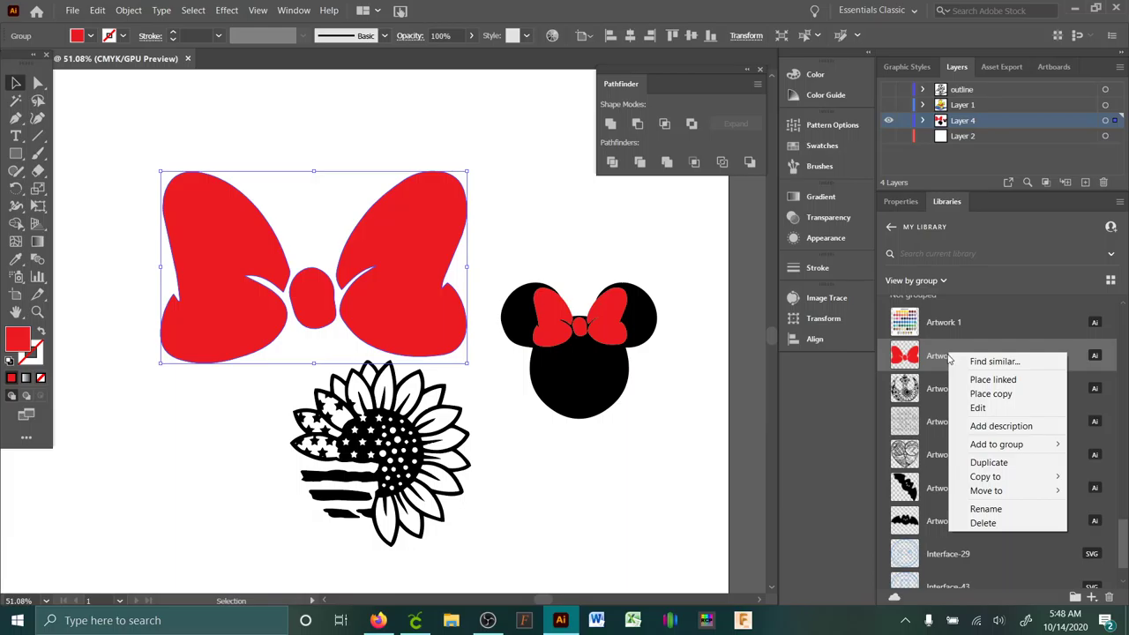
{"action": "mouse_move", "coordinate": [1006, 447]}
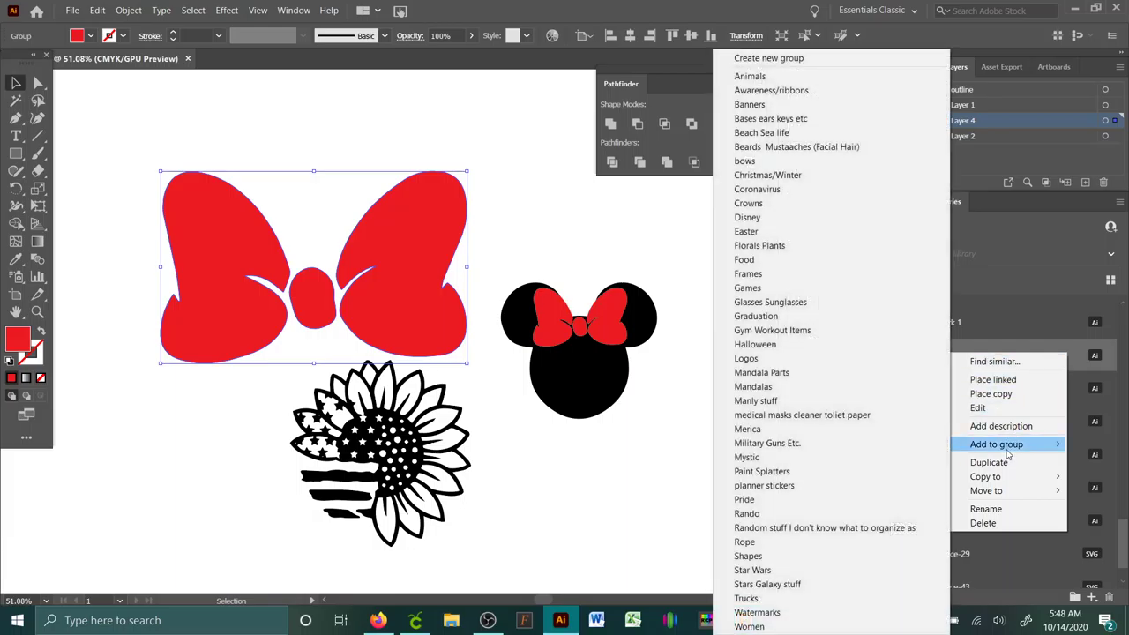
{"action": "left_click", "coordinate": [746, 513]}
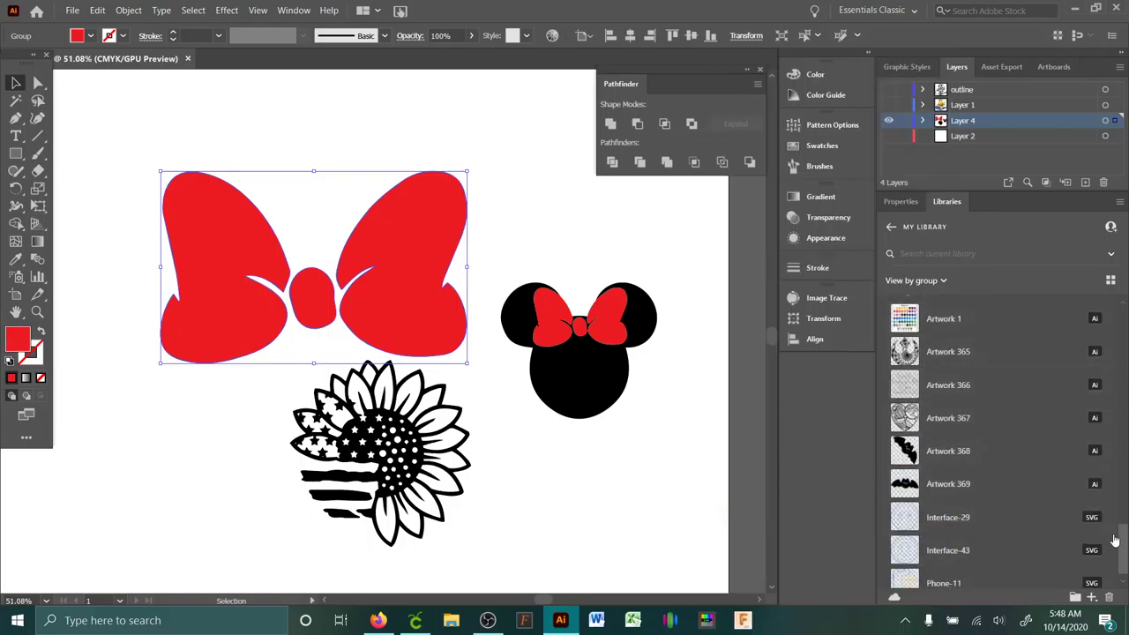
{"action": "left_click_drag", "start_coordinate": [1125, 544], "coordinate": [1126, 318]}
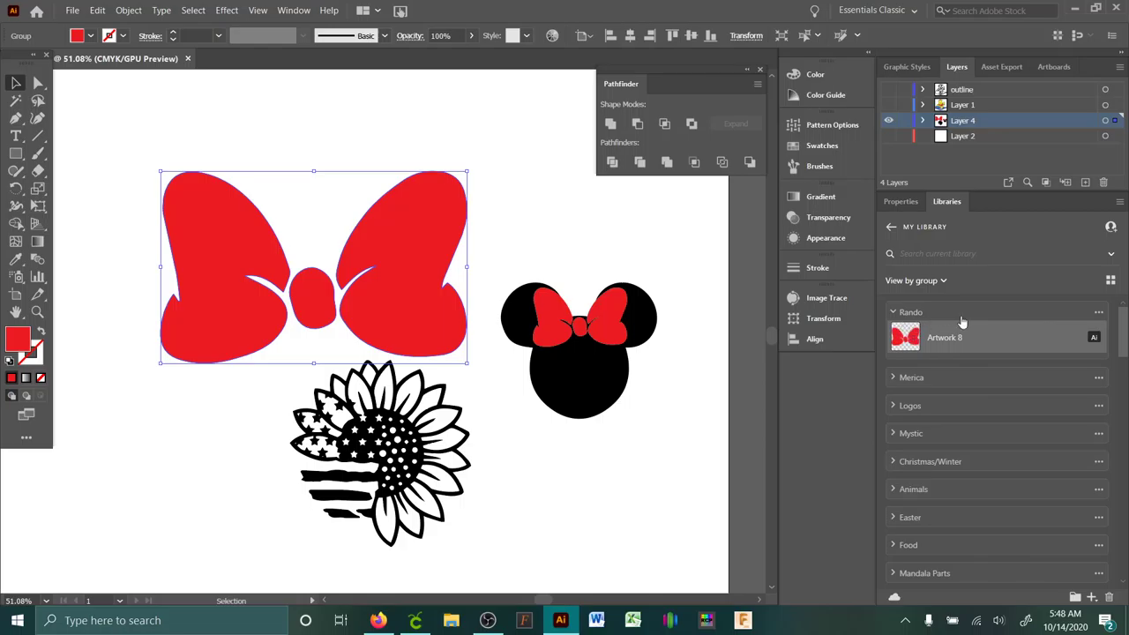
Delete the Rando group and its single bow artwork from My Library.
{"action": "left_click", "coordinate": [1099, 313]}
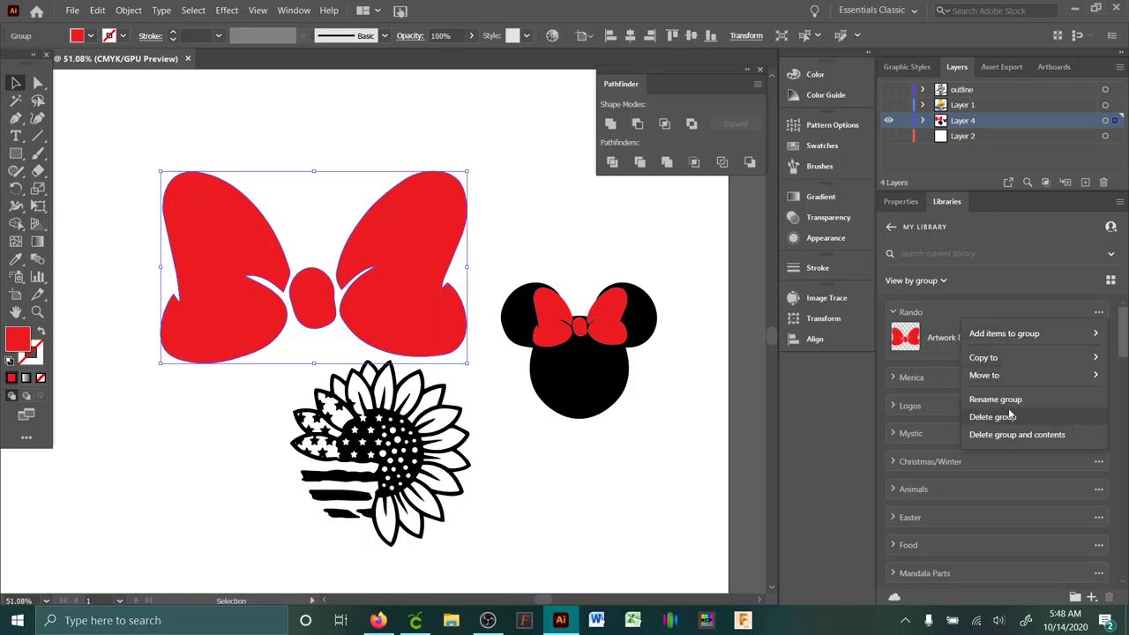
{"action": "left_click", "coordinate": [1017, 435]}
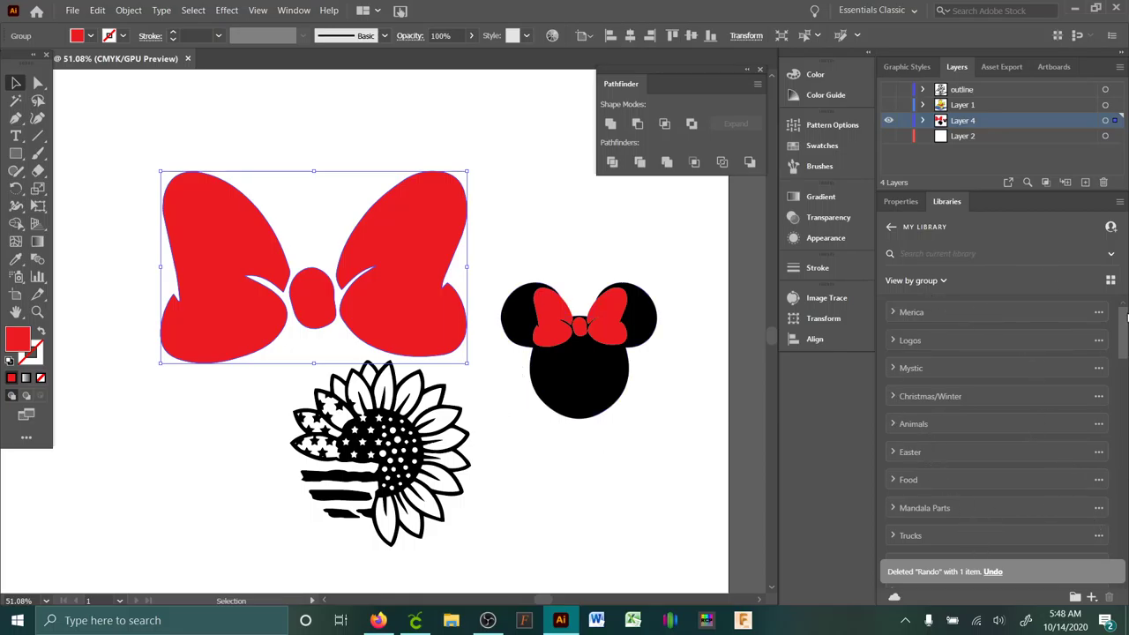
{"action": "left_click_drag", "start_coordinate": [1124, 330], "coordinate": [845, 506]}
Deselect the bow, collapse Watermarks, and expand Stars Galaxy stuff to list its star artworks.
{"action": "left_click", "coordinate": [651, 494]}
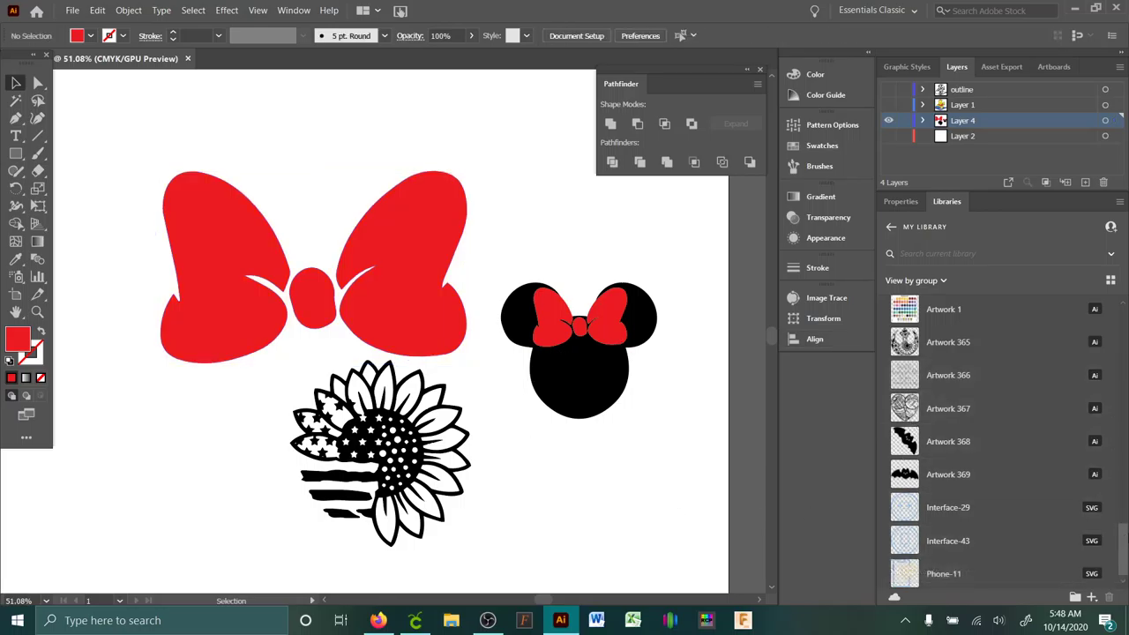
{"action": "left_click_drag", "start_coordinate": [1124, 529], "coordinate": [1127, 481]}
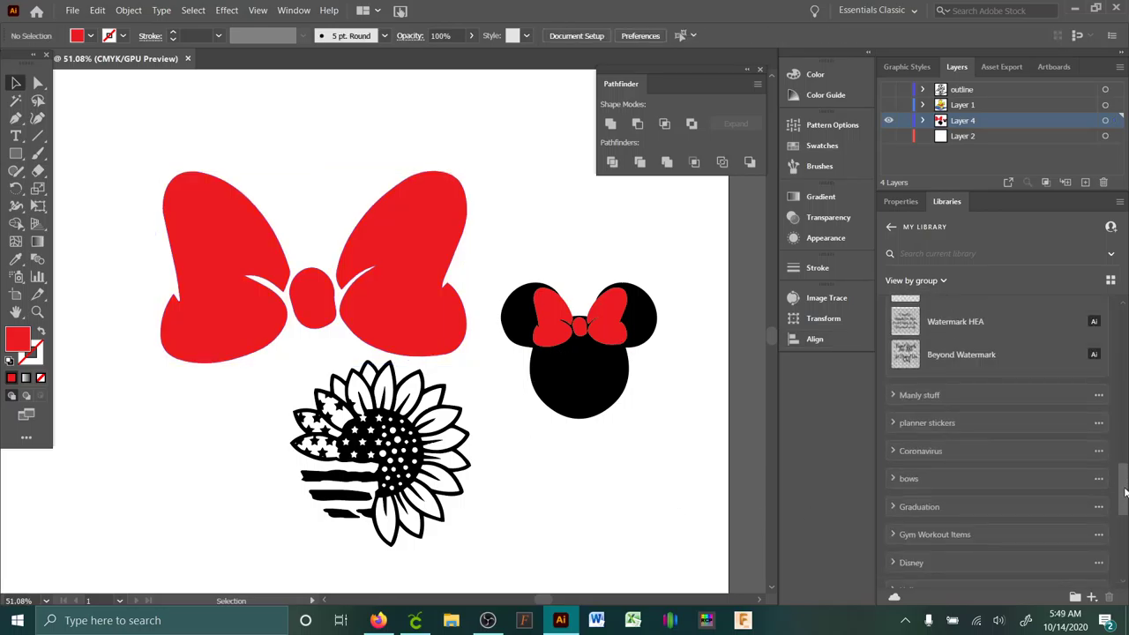
{"action": "scroll", "coordinate": [1063, 352], "scroll_direction": "up", "scroll_amount": 5}
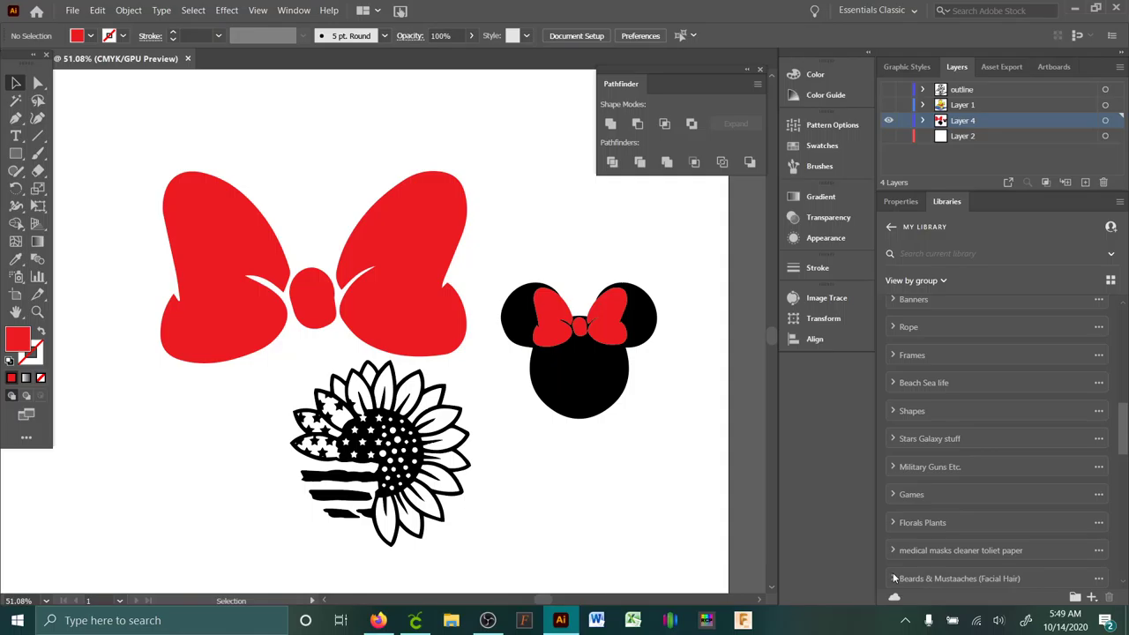
{"action": "left_click_drag", "start_coordinate": [1126, 430], "coordinate": [1126, 443]}
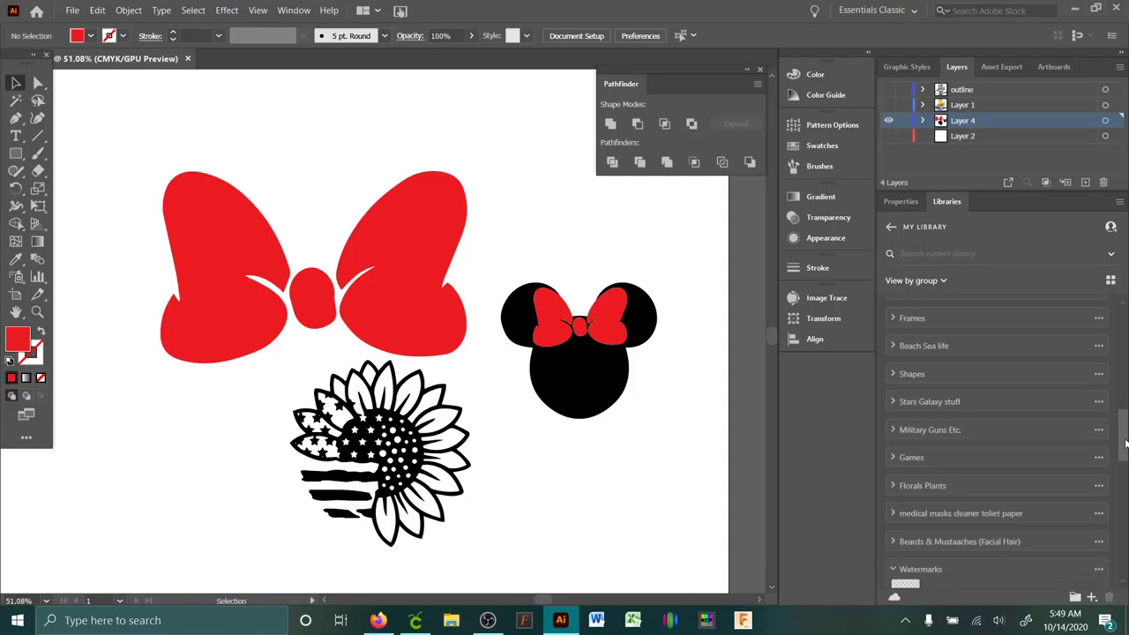
{"action": "left_click", "coordinate": [894, 569]}
{"action": "left_click", "coordinate": [892, 403]}
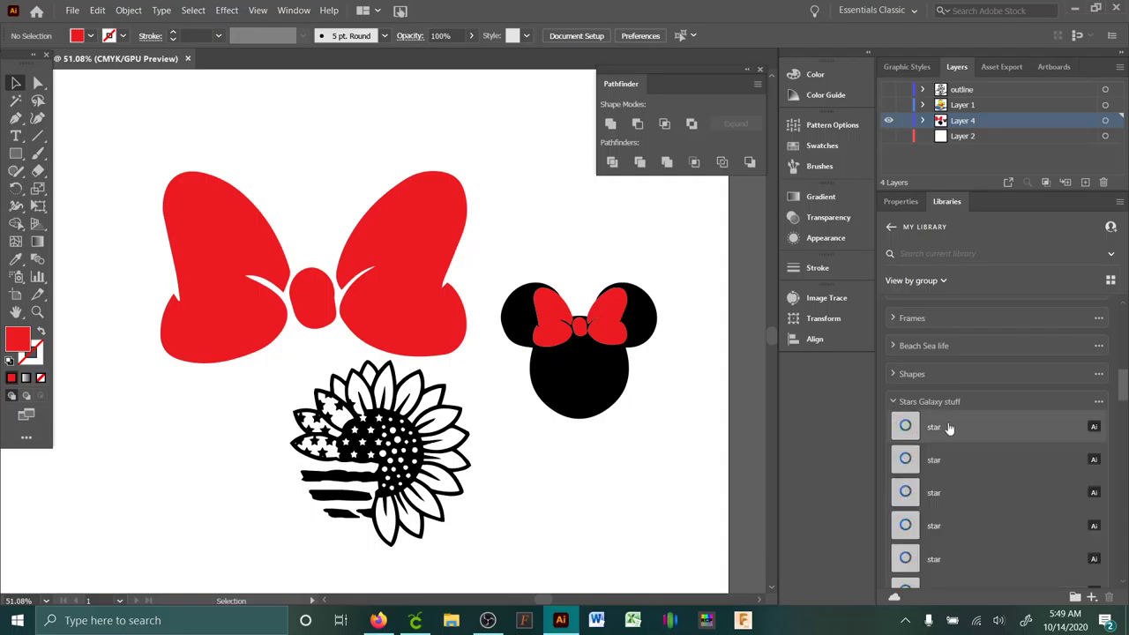
{"action": "scroll", "coordinate": [926, 422], "scroll_direction": "down", "scroll_amount": 4}
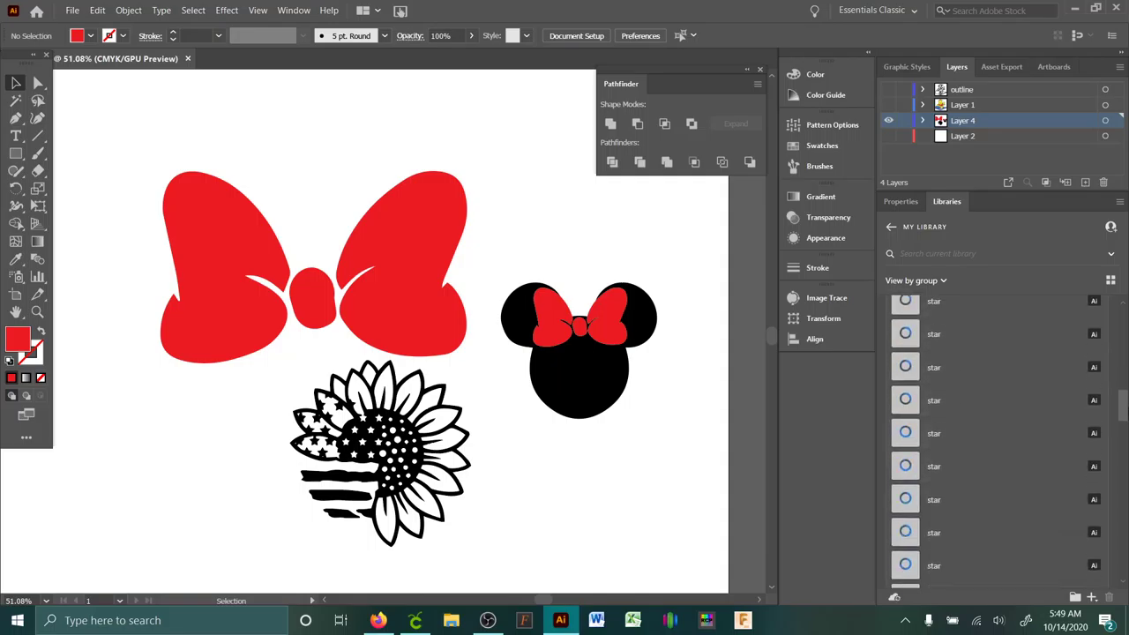
{"action": "right_click", "coordinate": [933, 423]}
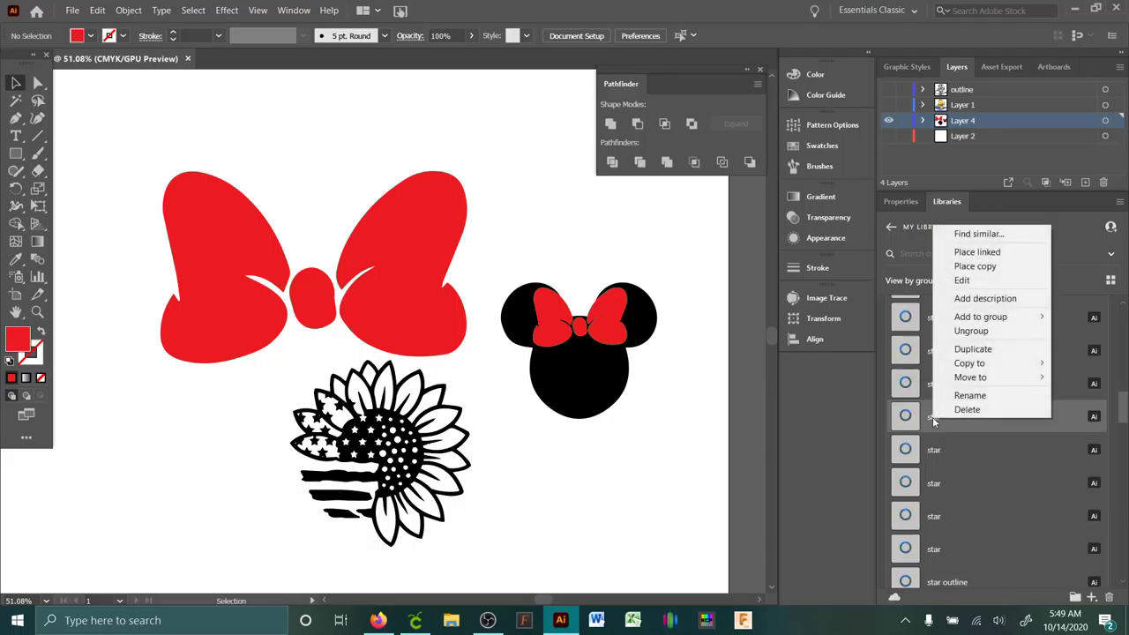
{"action": "mouse_move", "coordinate": [974, 378]}
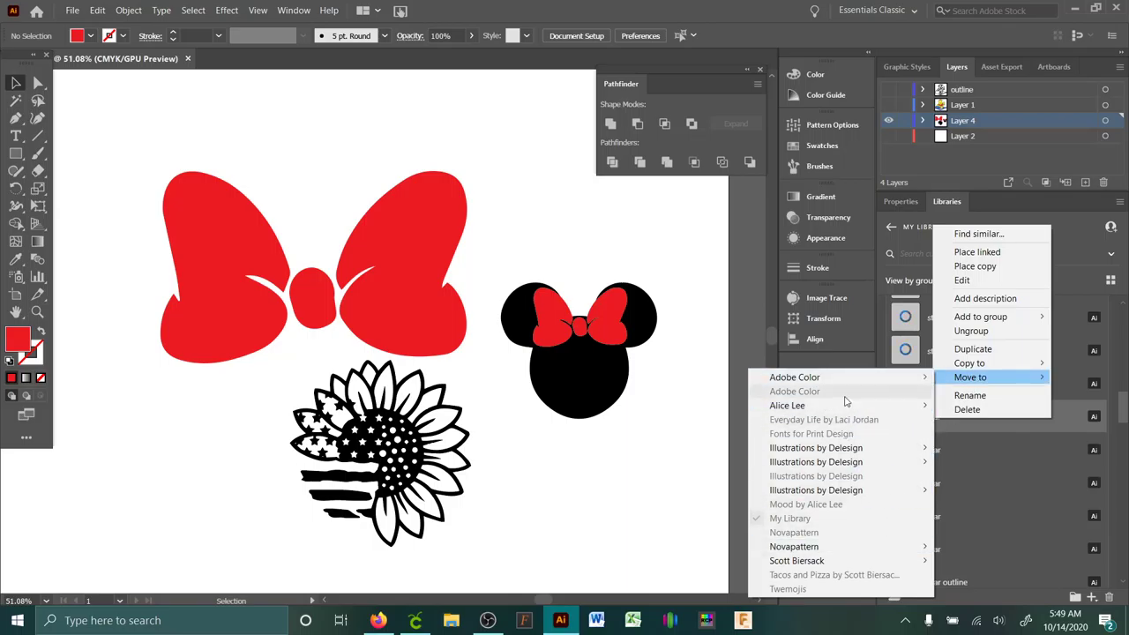
{"action": "mouse_move", "coordinate": [844, 552]}
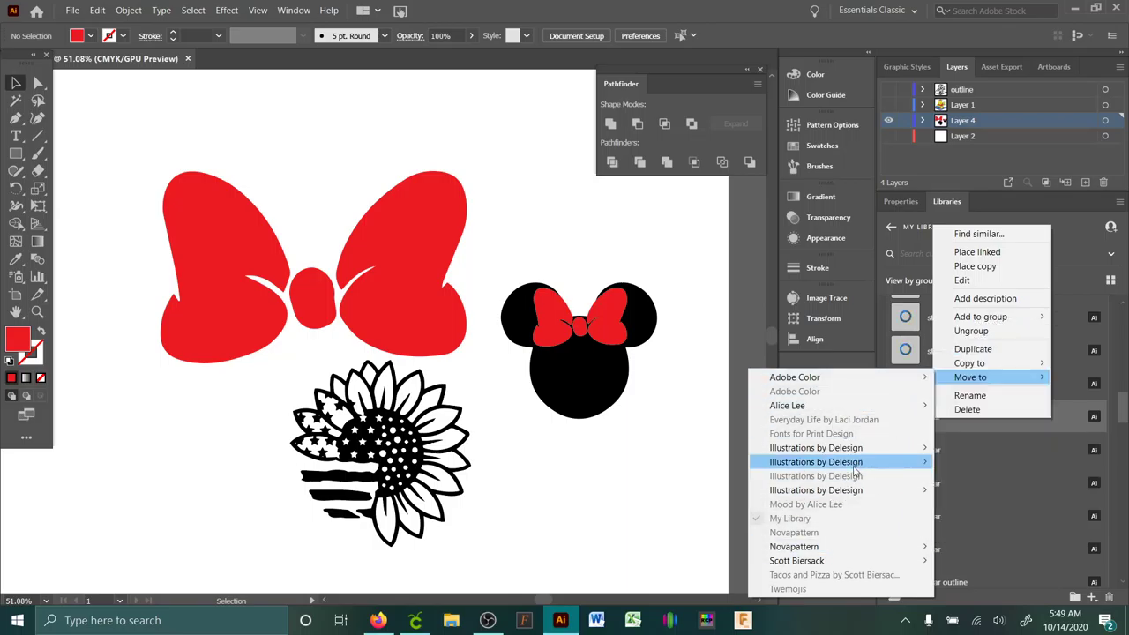
{"action": "mouse_move", "coordinate": [852, 500]}
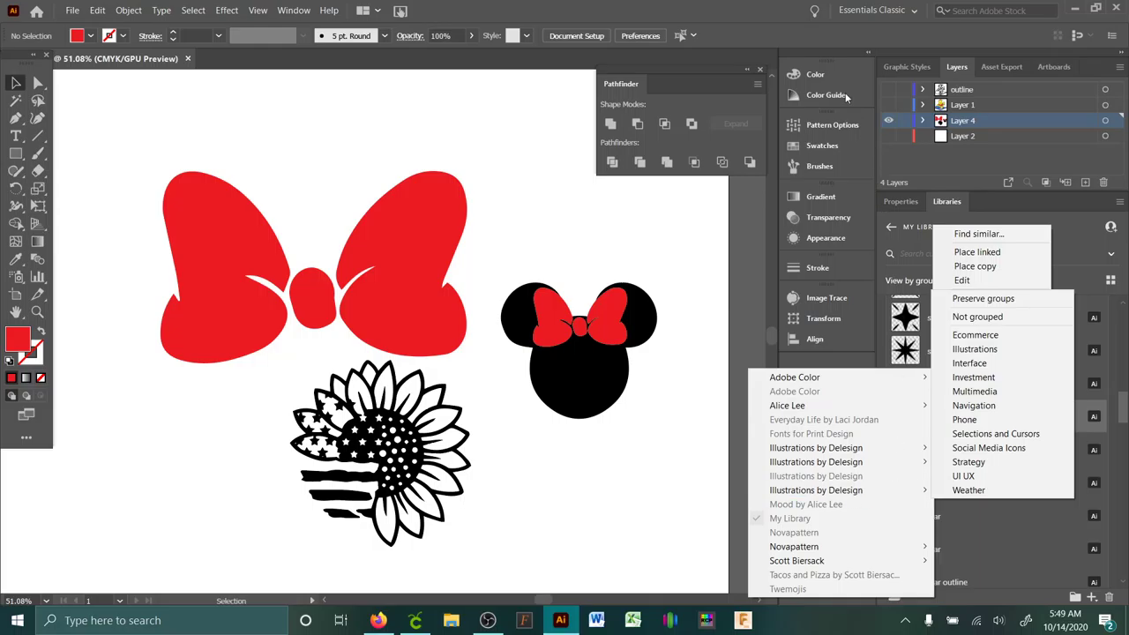
{"action": "key", "text": "Escape"}
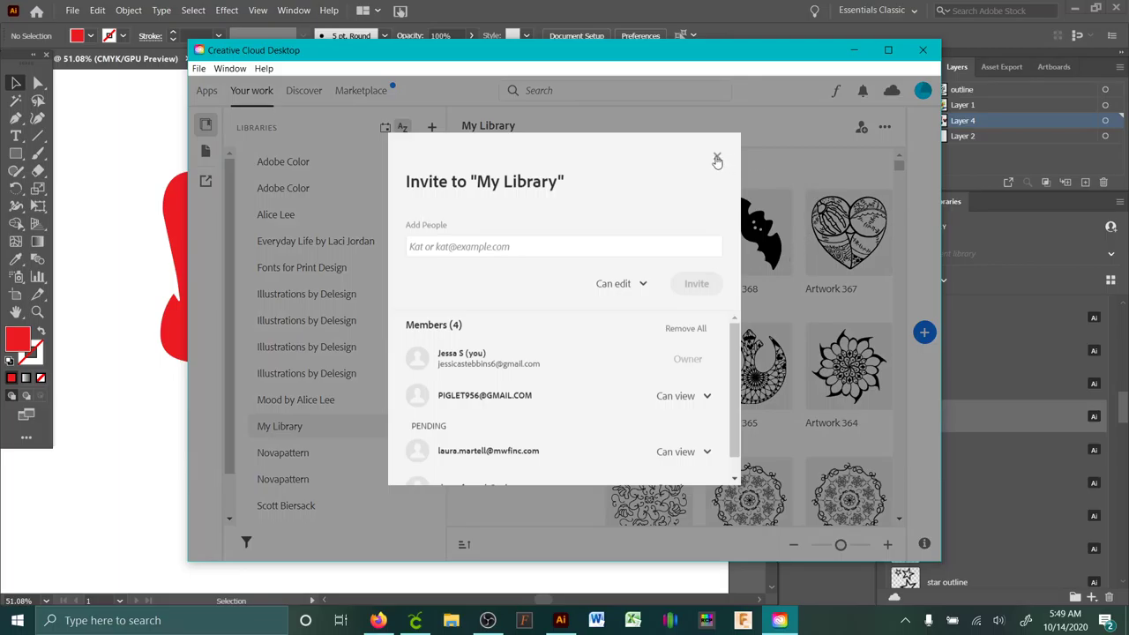
Close the Invite to My Library dialog and maximise the window to show the Graphics collection.
{"action": "left_click", "coordinate": [717, 159]}
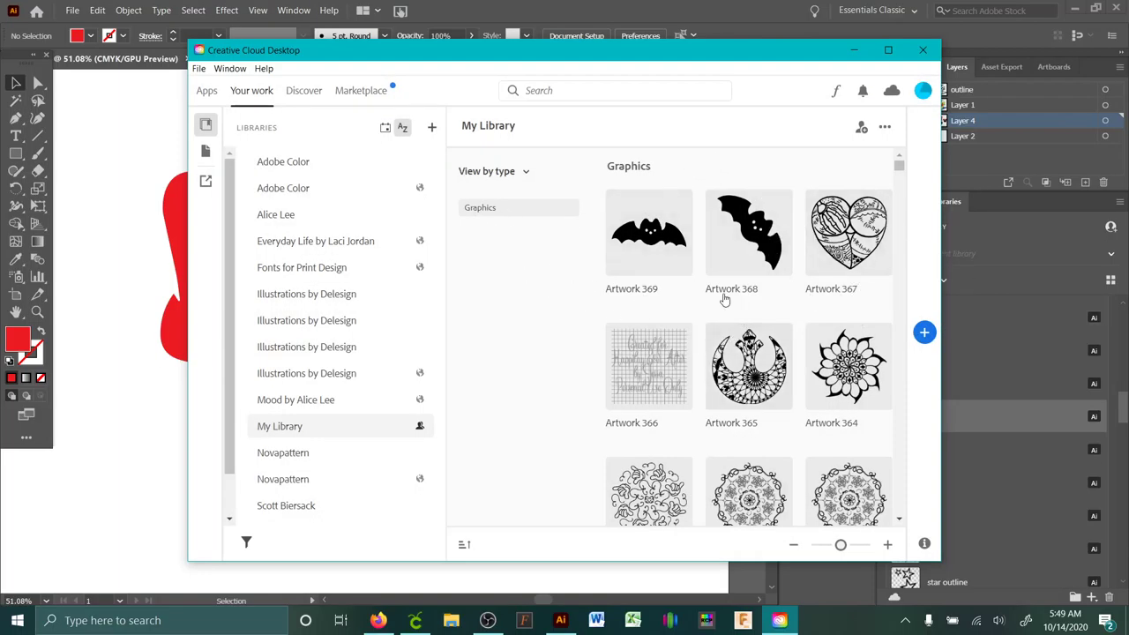
{"action": "left_click", "coordinate": [888, 50]}
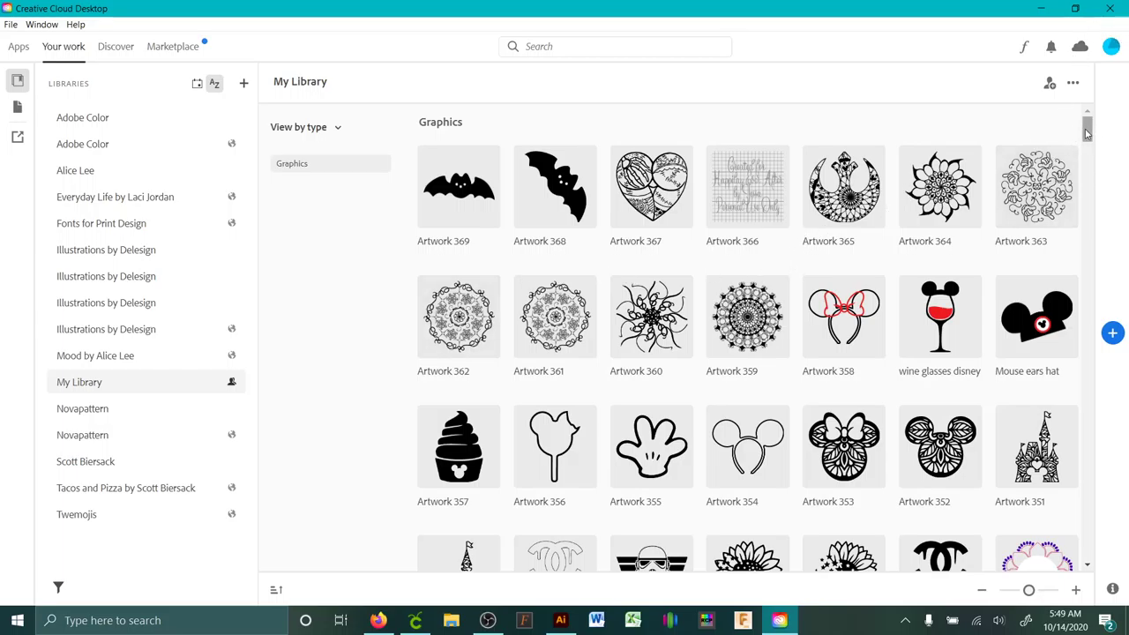
{"action": "left_click_drag", "start_coordinate": [1088, 133], "coordinate": [1104, 179]}
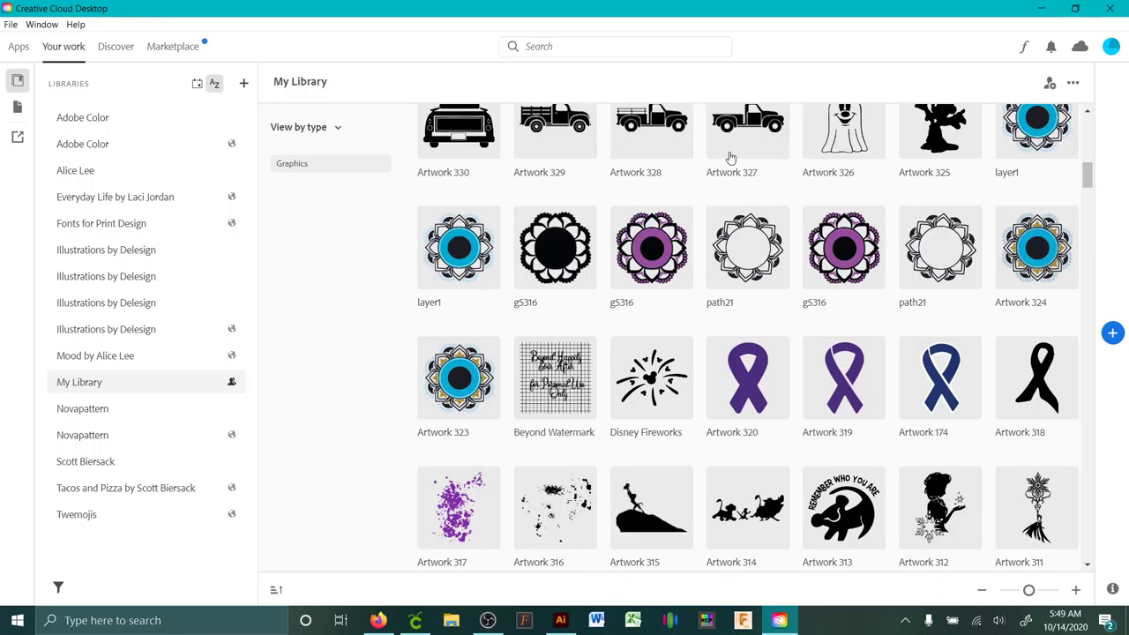
{"action": "scroll", "coordinate": [623, 265], "scroll_direction": "up", "scroll_amount": 10}
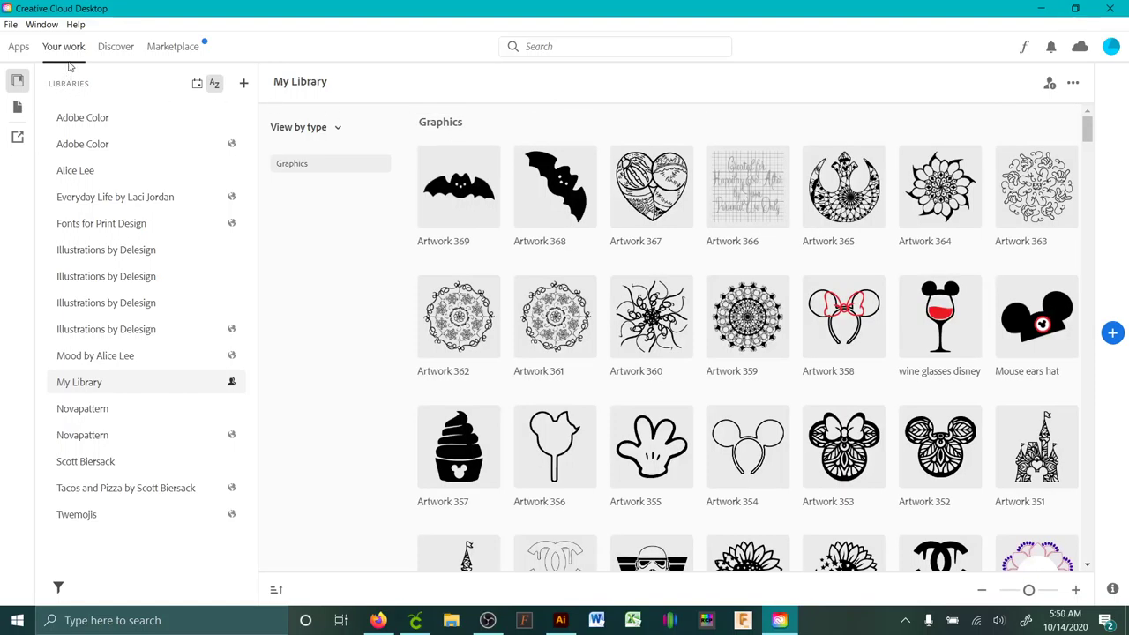
Browse the Mood library, then open Tacos and Pizza's graphics and select Aloe Flower.
{"action": "left_click", "coordinate": [116, 359]}
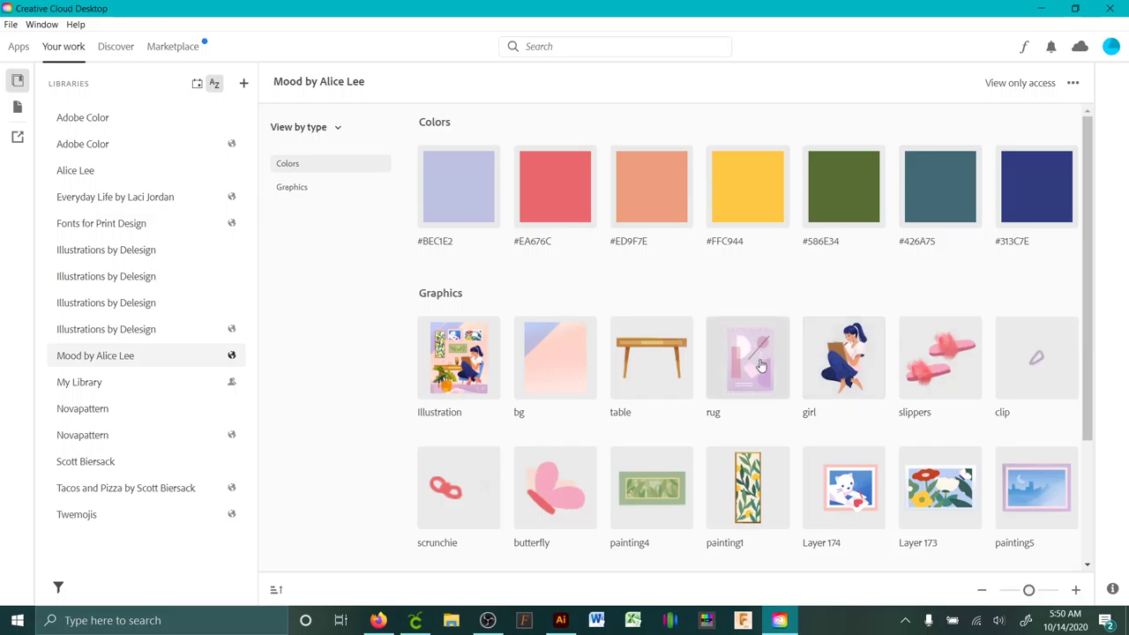
{"action": "scroll", "coordinate": [761, 366], "scroll_direction": "down", "scroll_amount": 2}
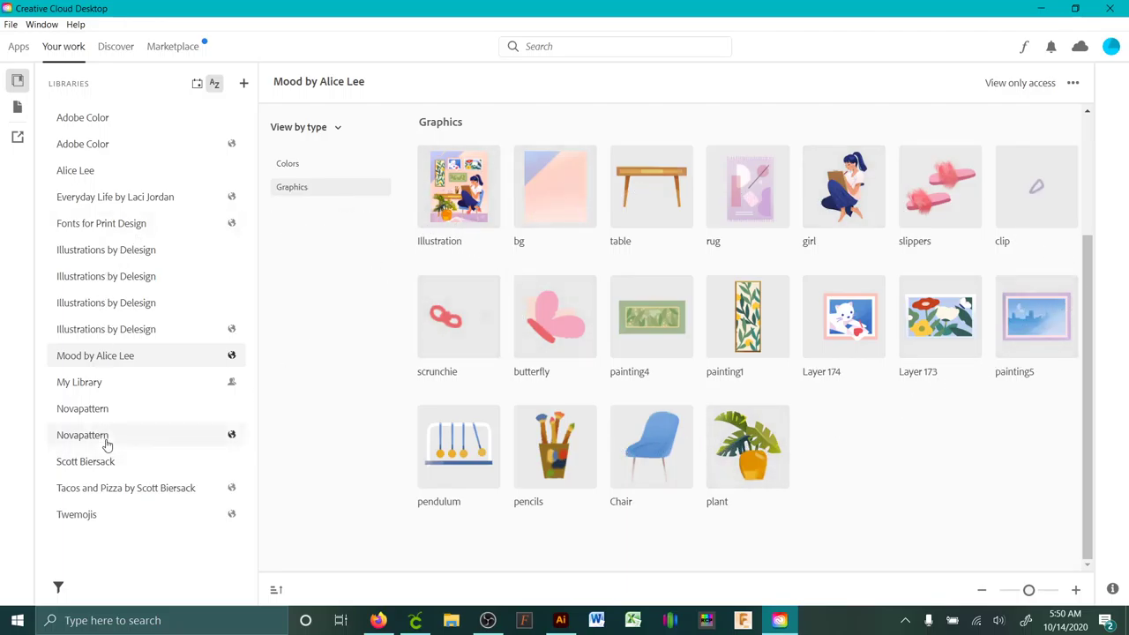
{"action": "left_click", "coordinate": [170, 499]}
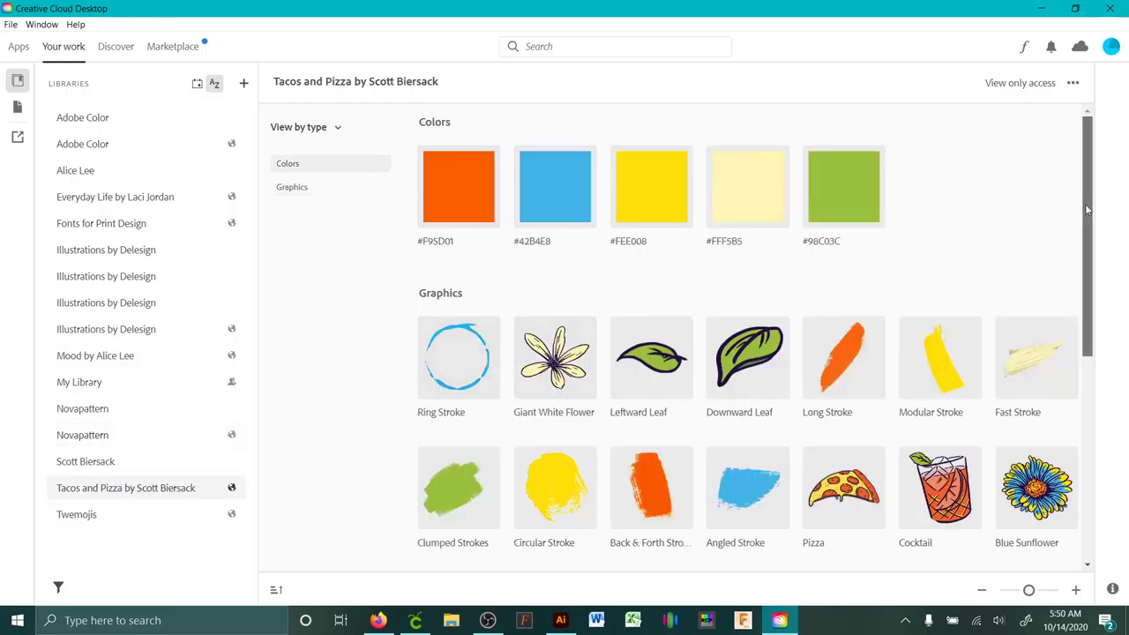
{"action": "left_click_drag", "start_coordinate": [1085, 210], "coordinate": [1093, 319]}
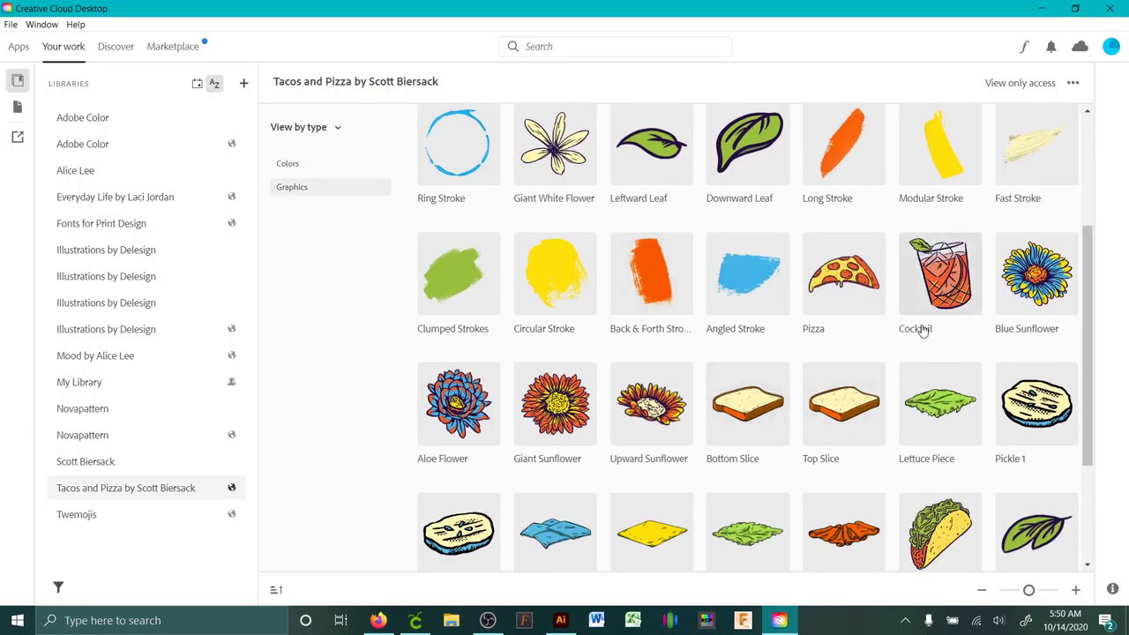
{"action": "scroll", "coordinate": [922, 330], "scroll_direction": "down", "scroll_amount": 3}
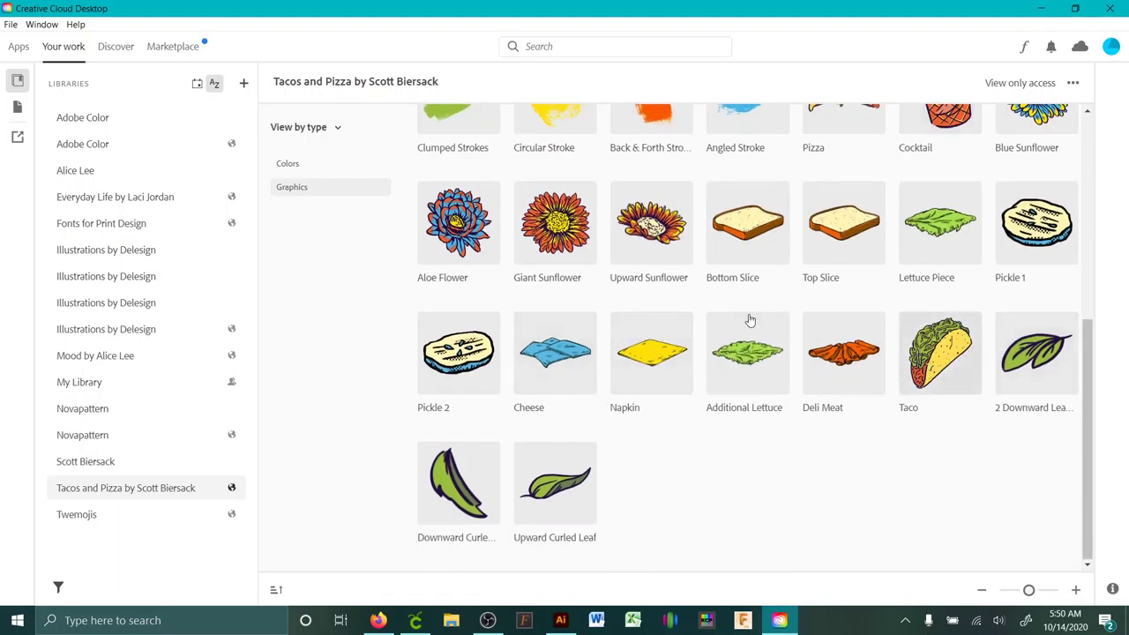
{"action": "left_click", "coordinate": [475, 231]}
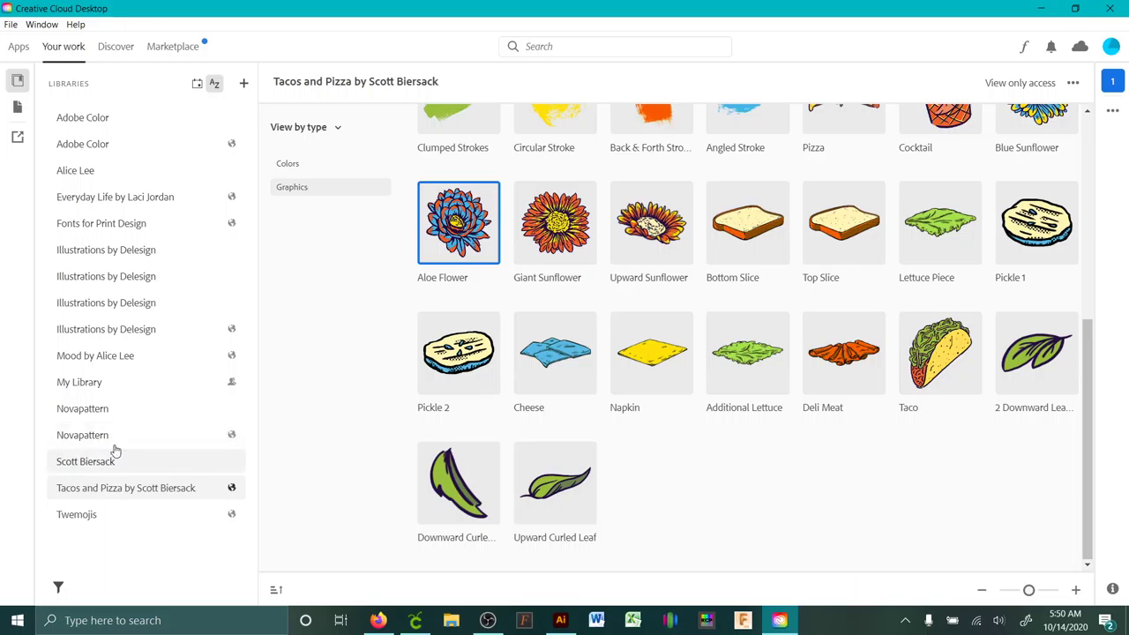
{"action": "left_click", "coordinate": [228, 435]}
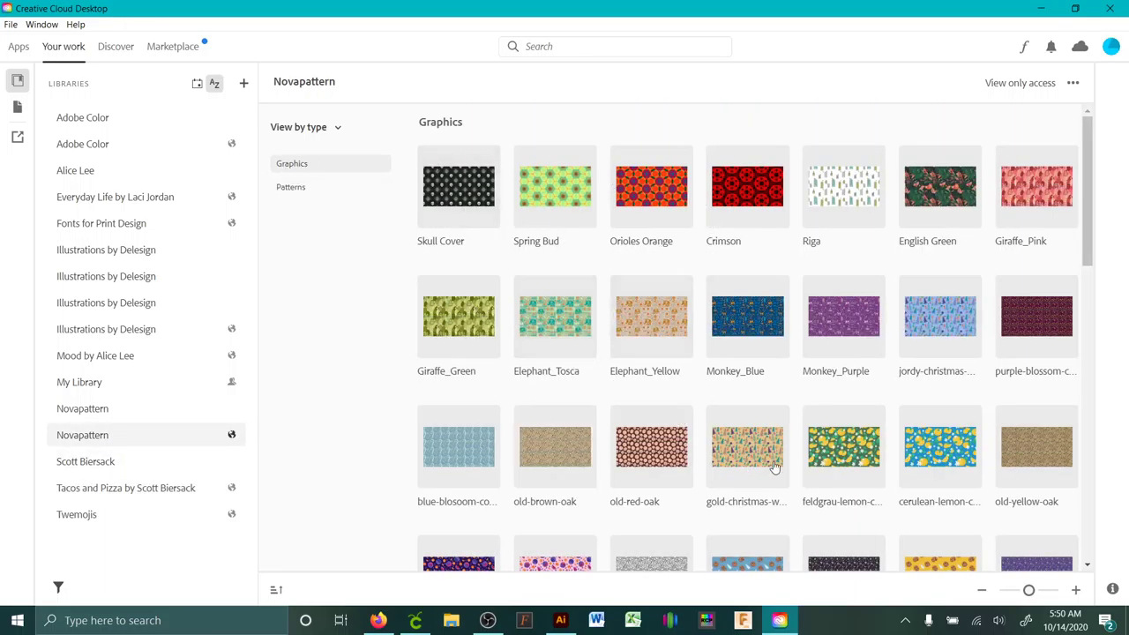
{"action": "scroll", "coordinate": [883, 441], "scroll_direction": "down", "scroll_amount": 4}
{"action": "scroll", "coordinate": [828, 418], "scroll_direction": "down", "scroll_amount": 4}
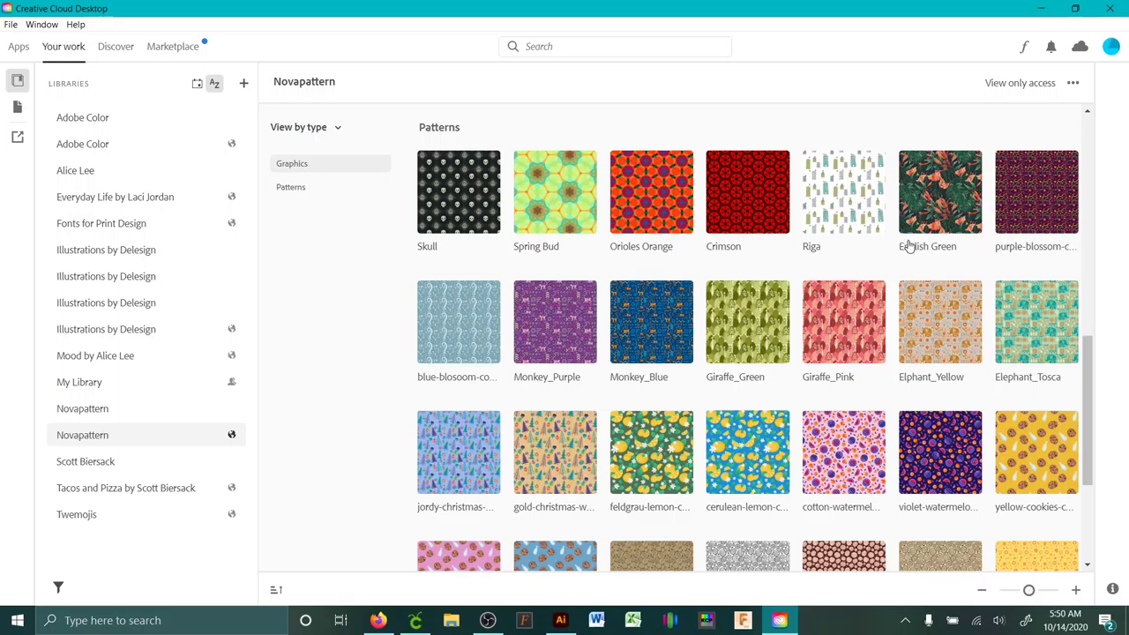
{"action": "scroll", "coordinate": [871, 353], "scroll_direction": "down", "scroll_amount": 3}
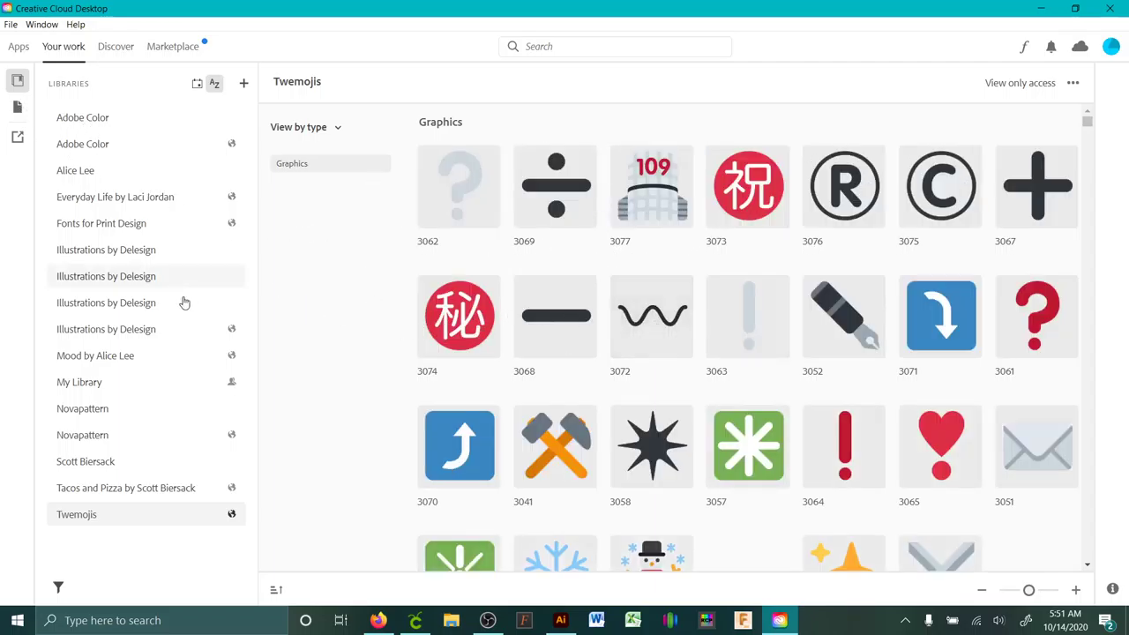
{"action": "scroll", "coordinate": [760, 367], "scroll_direction": "down", "scroll_amount": 3}
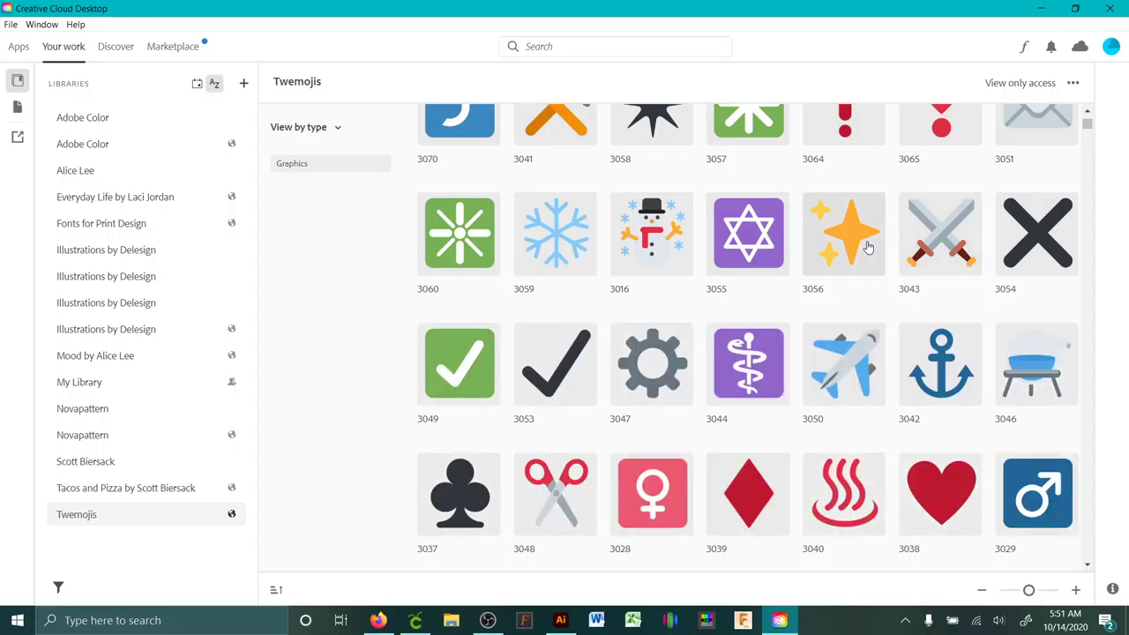
{"action": "scroll", "coordinate": [923, 375], "scroll_direction": "down", "scroll_amount": 3}
{"action": "scroll", "coordinate": [923, 375], "scroll_direction": "down", "scroll_amount": 3}
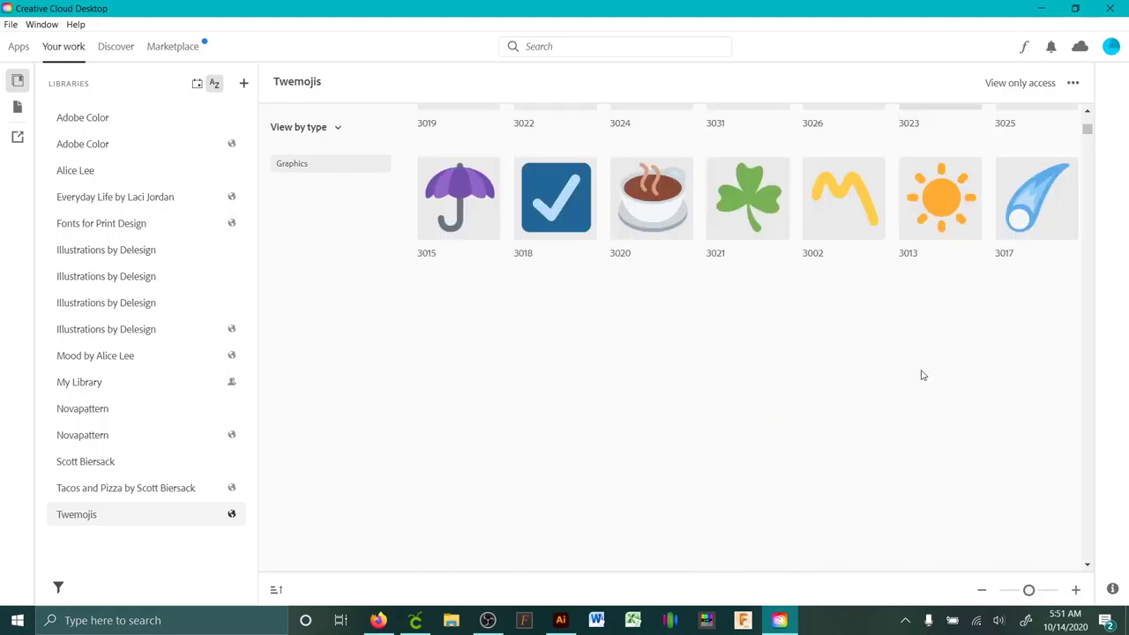
{"action": "scroll", "coordinate": [882, 397], "scroll_direction": "up", "scroll_amount": 3}
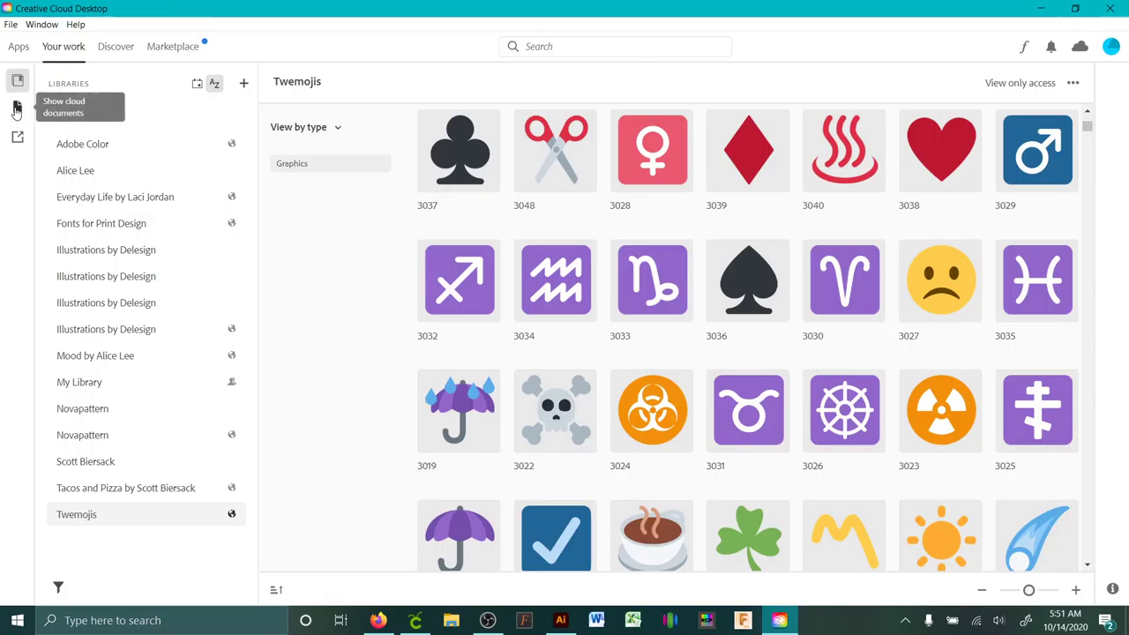
{"action": "left_click", "coordinate": [117, 47]}
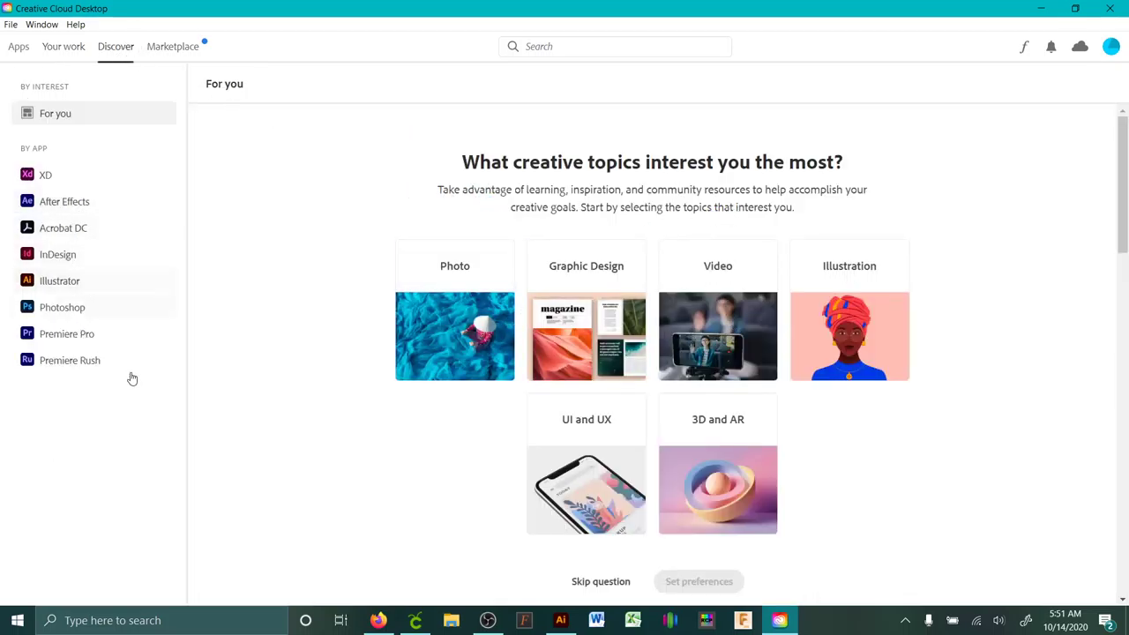
{"action": "left_click", "coordinate": [88, 282]}
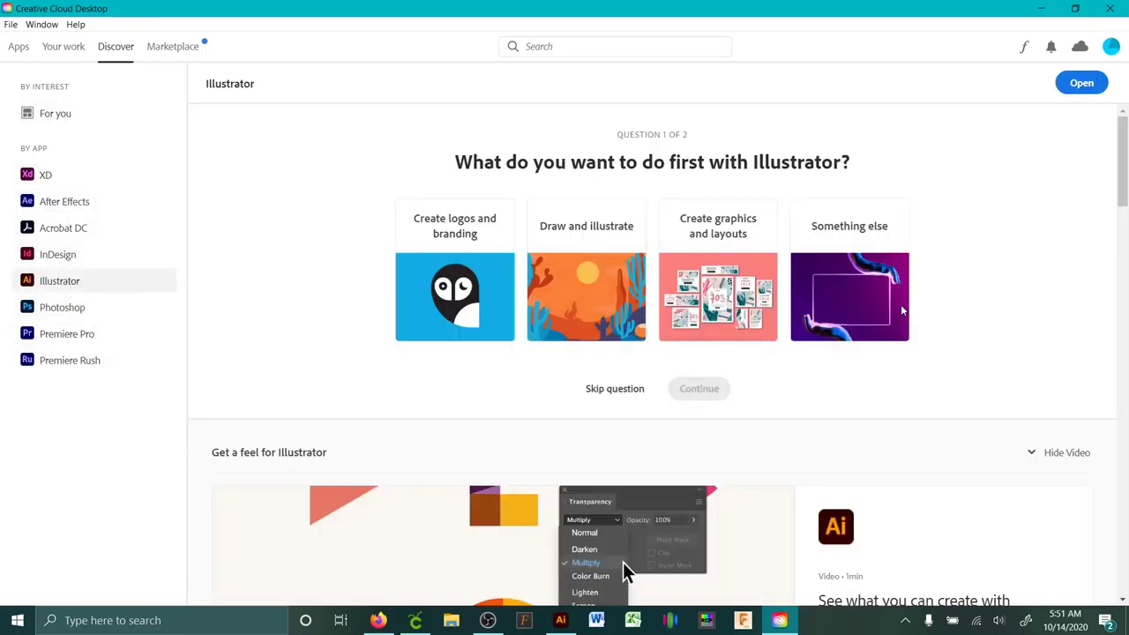
{"action": "scroll", "coordinate": [1011, 310], "scroll_direction": "down", "scroll_amount": 5}
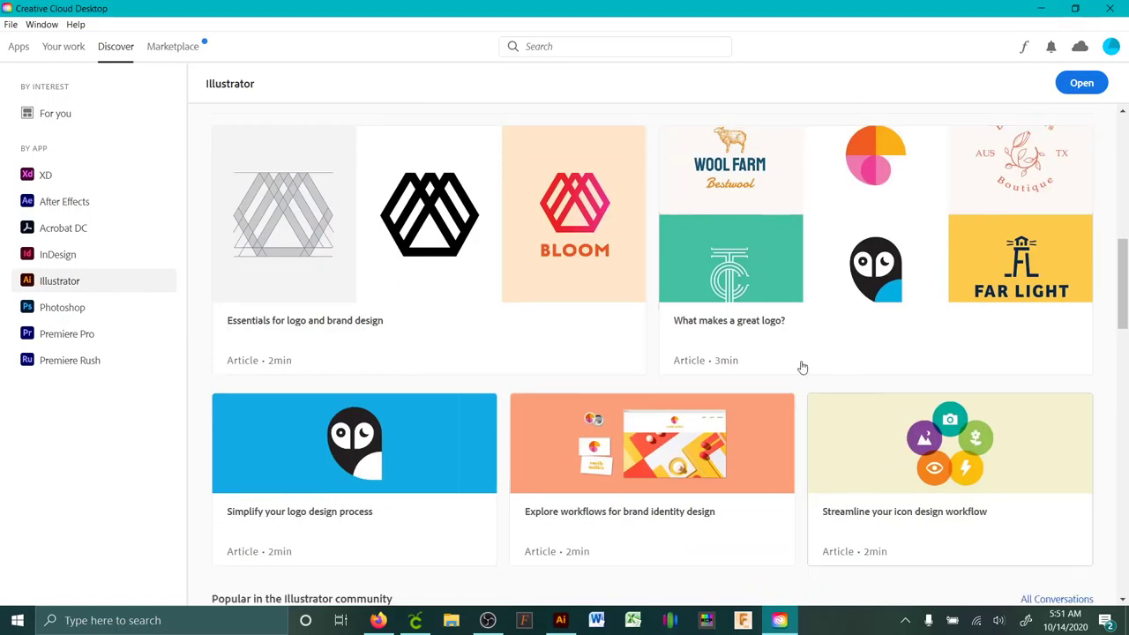
{"action": "scroll", "coordinate": [615, 432], "scroll_direction": "up", "scroll_amount": 5}
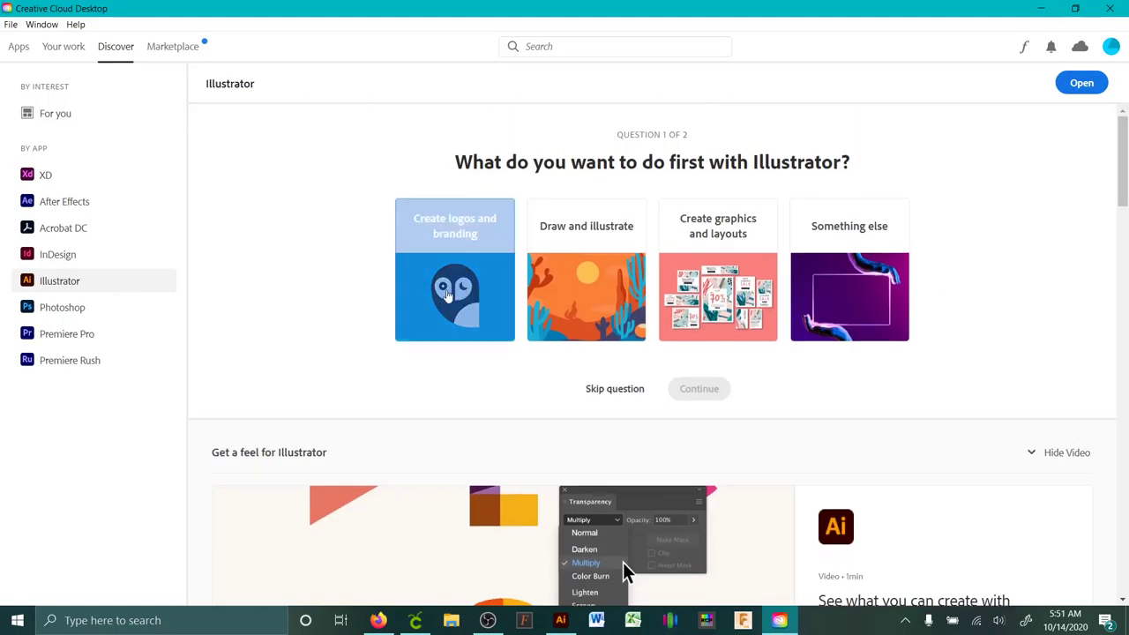
{"action": "left_click", "coordinate": [67, 55]}
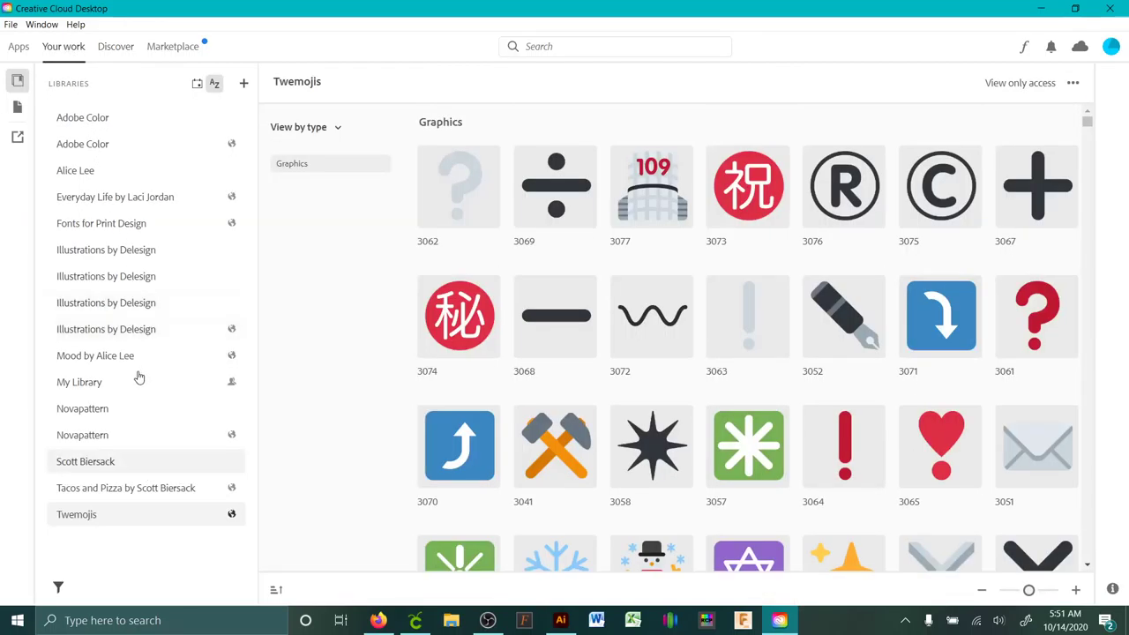
Browse the Adobe Color themes, then open Everyday Life's graphics and pick the red lips Artwork 11.
{"action": "left_click", "coordinate": [104, 152]}
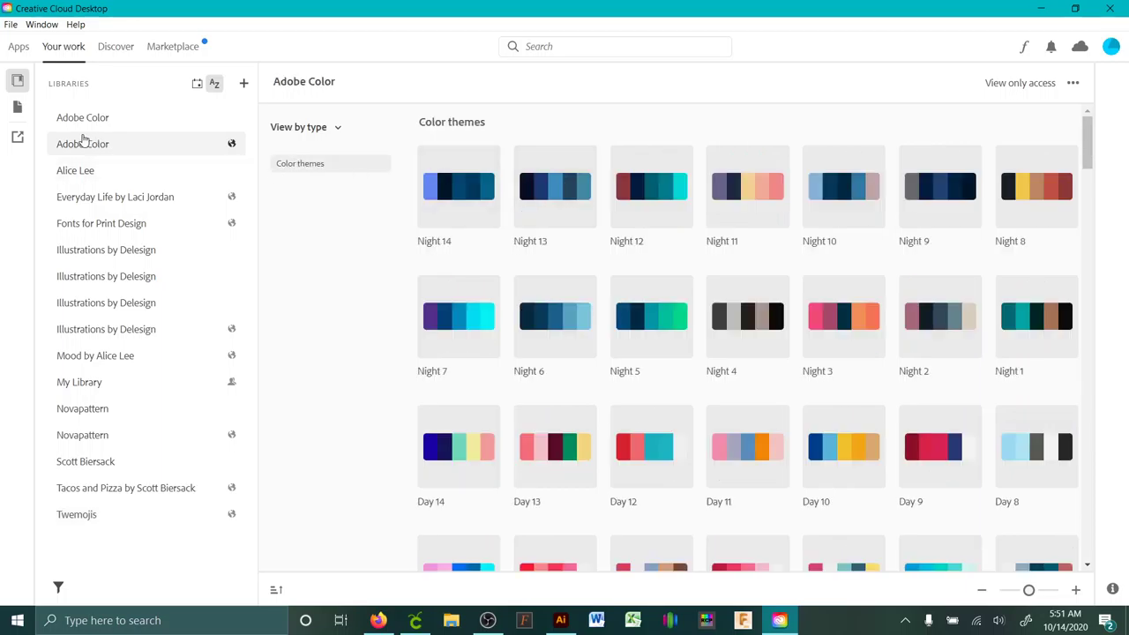
{"action": "scroll", "coordinate": [870, 428], "scroll_direction": "down", "scroll_amount": 1}
{"action": "scroll", "coordinate": [871, 412], "scroll_direction": "down", "scroll_amount": 3}
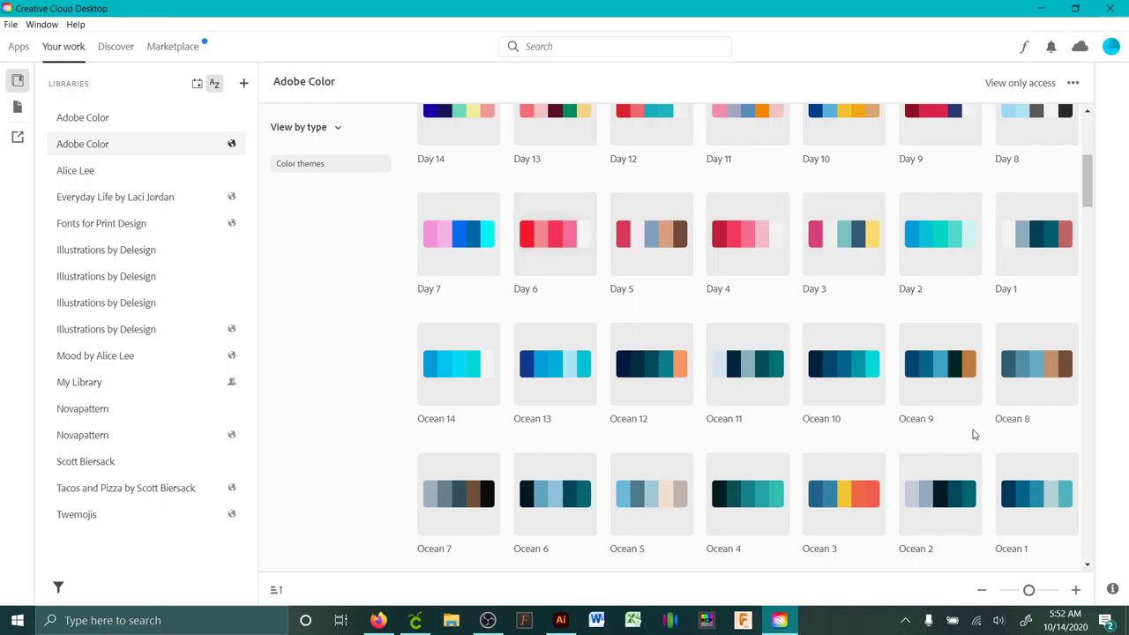
{"action": "scroll", "coordinate": [950, 424], "scroll_direction": "down", "scroll_amount": 4}
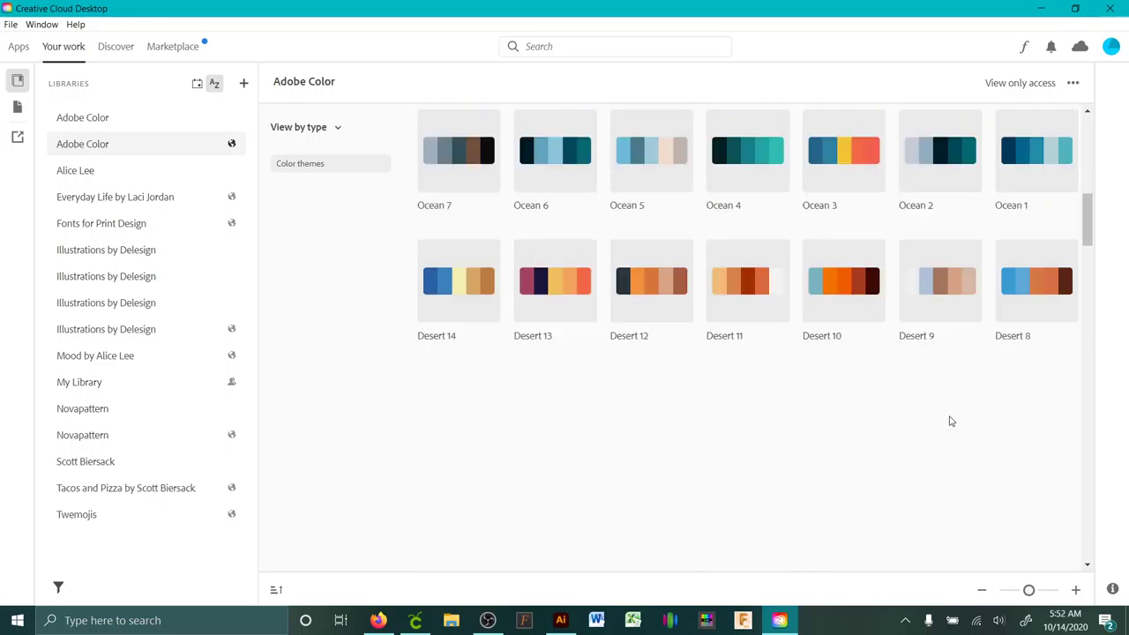
{"action": "scroll", "coordinate": [810, 410], "scroll_direction": "down", "scroll_amount": 4}
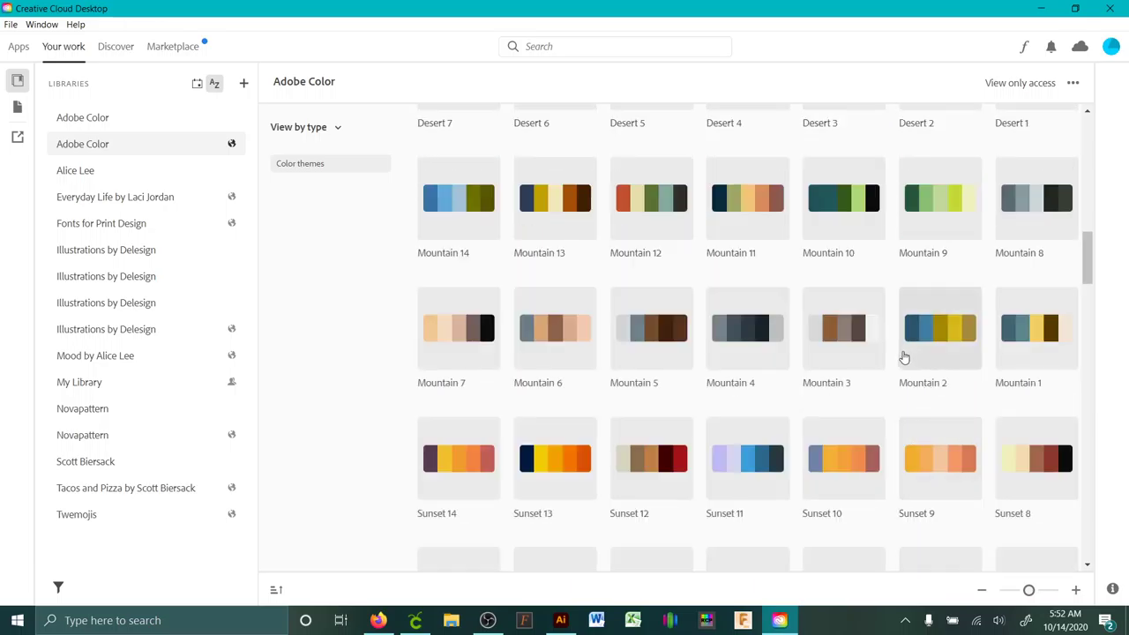
{"action": "scroll", "coordinate": [902, 356], "scroll_direction": "down", "scroll_amount": 4}
{"action": "scroll", "coordinate": [927, 388], "scroll_direction": "down", "scroll_amount": 8}
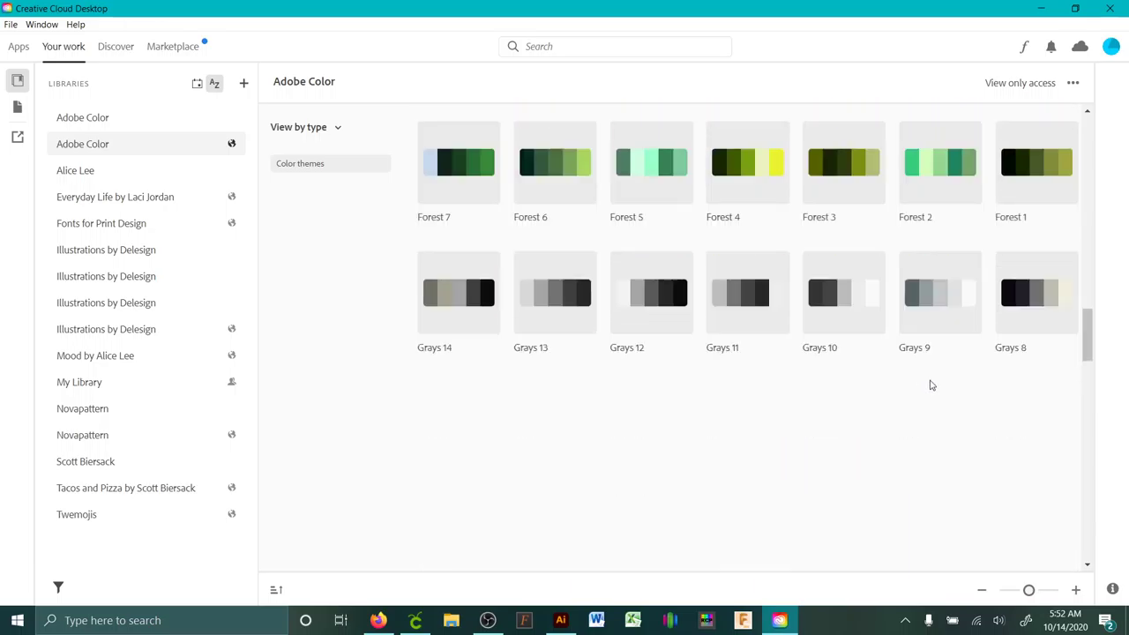
{"action": "scroll", "coordinate": [918, 384], "scroll_direction": "down", "scroll_amount": 5}
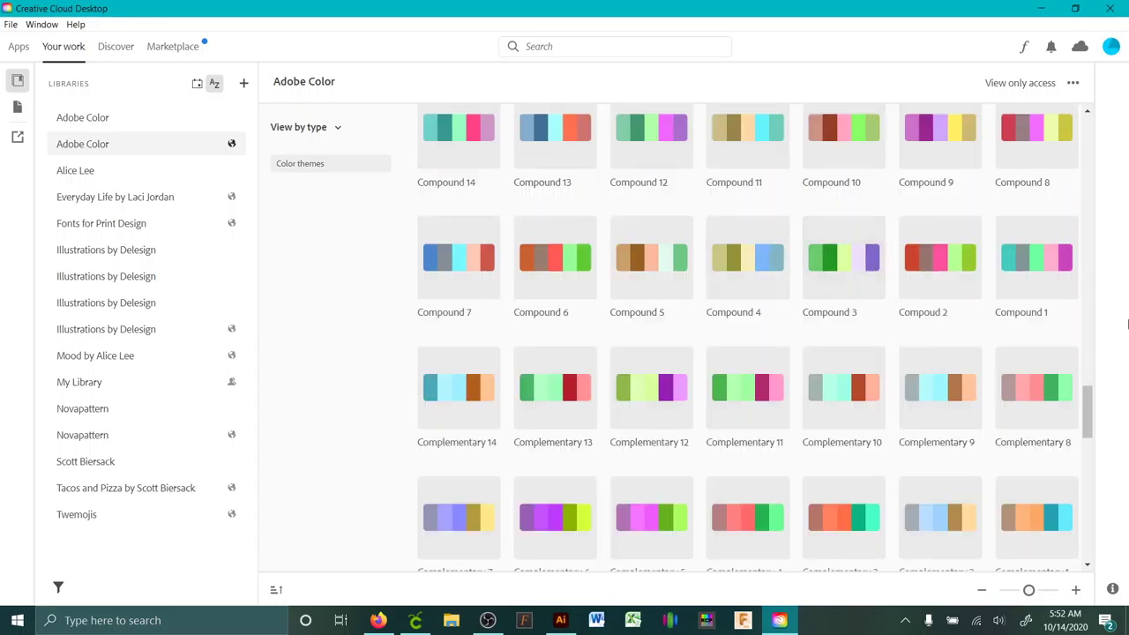
{"action": "scroll", "coordinate": [671, 263], "scroll_direction": "down", "scroll_amount": 4}
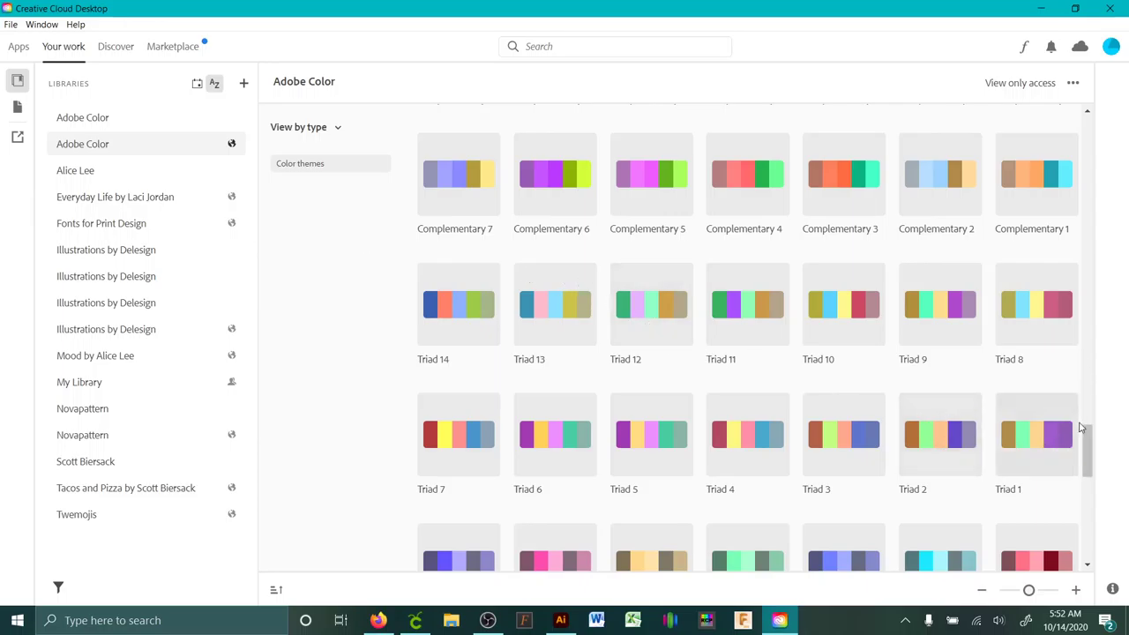
{"action": "scroll", "coordinate": [1082, 428], "scroll_direction": "down", "scroll_amount": 4}
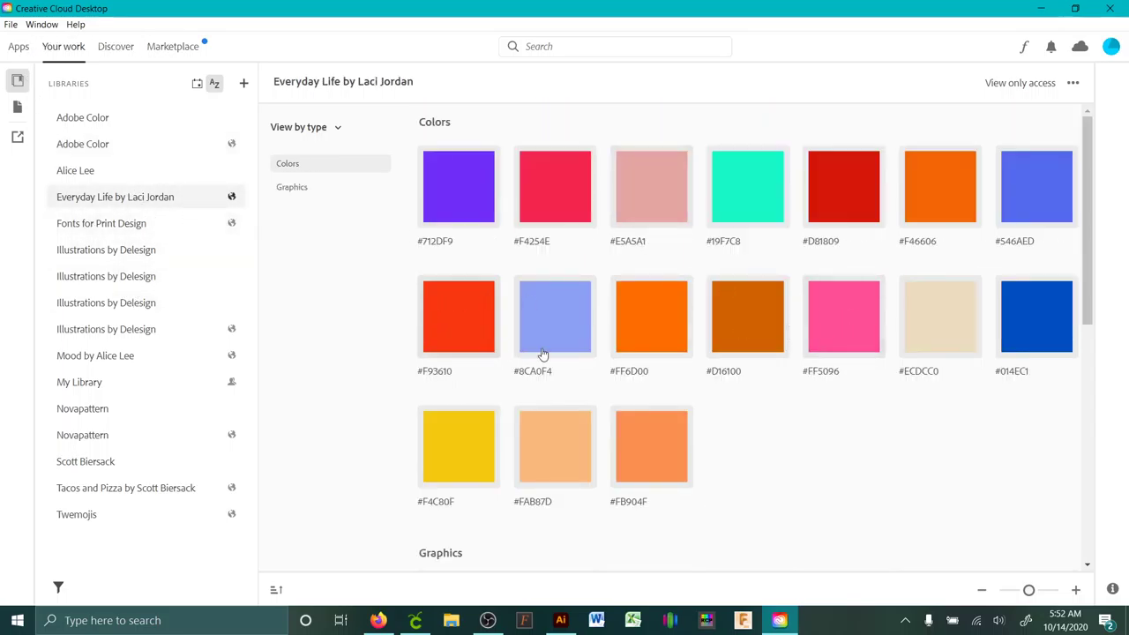
{"action": "left_click", "coordinate": [292, 189]}
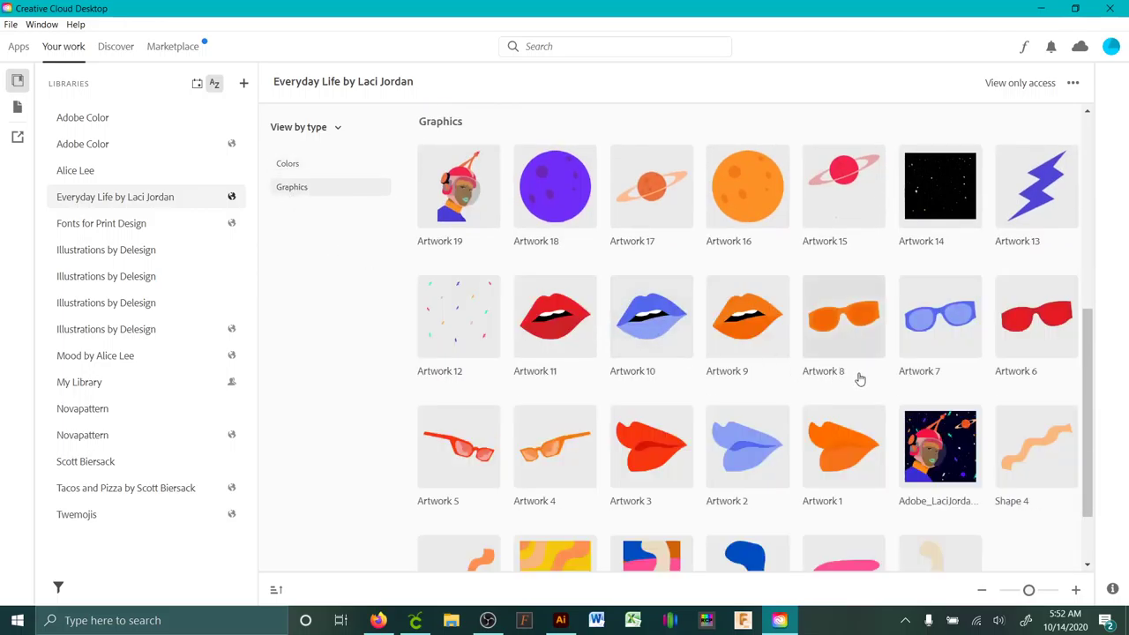
{"action": "left_click", "coordinate": [569, 309]}
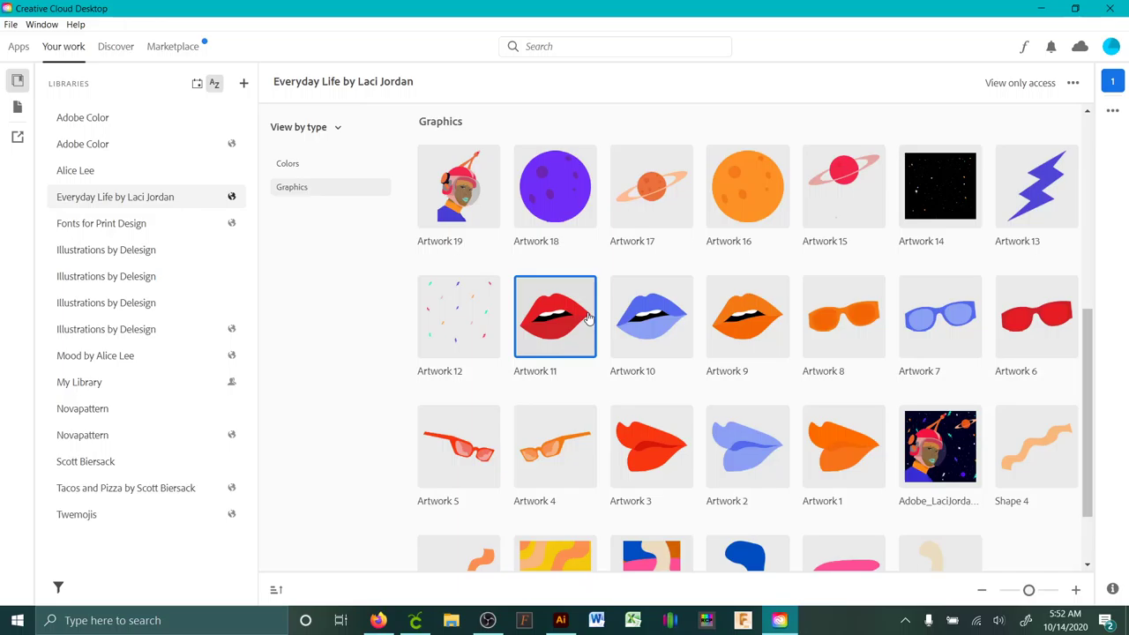
Copy Artwork 11 to My Library's 'Random stuff I don't know what to organize as' group.
{"action": "right_click", "coordinate": [570, 315]}
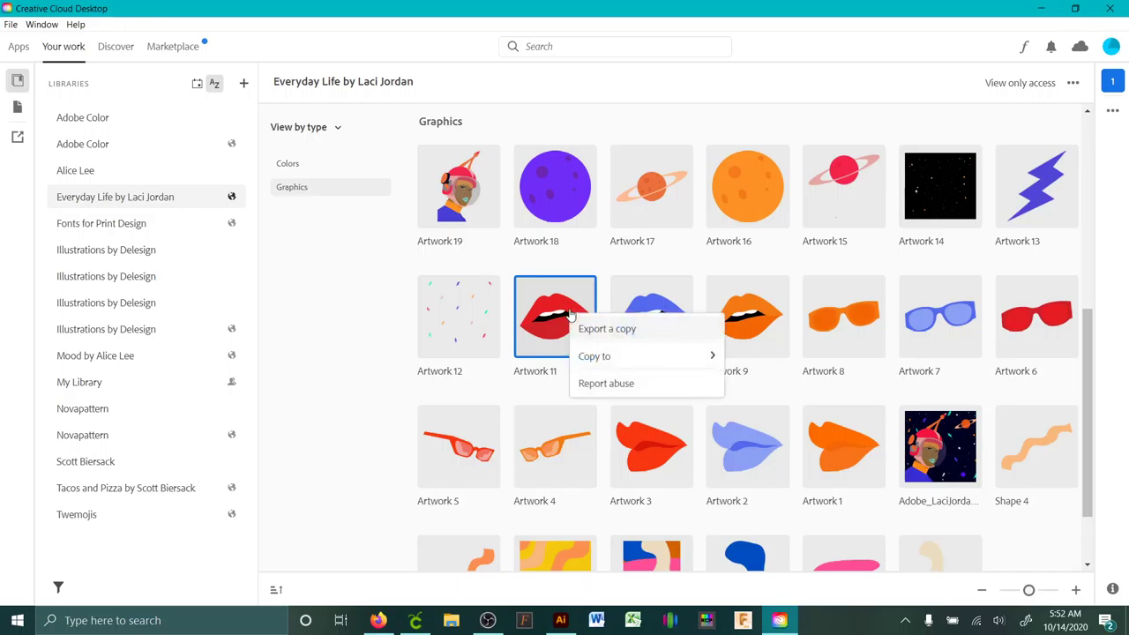
{"action": "mouse_move", "coordinate": [608, 358]}
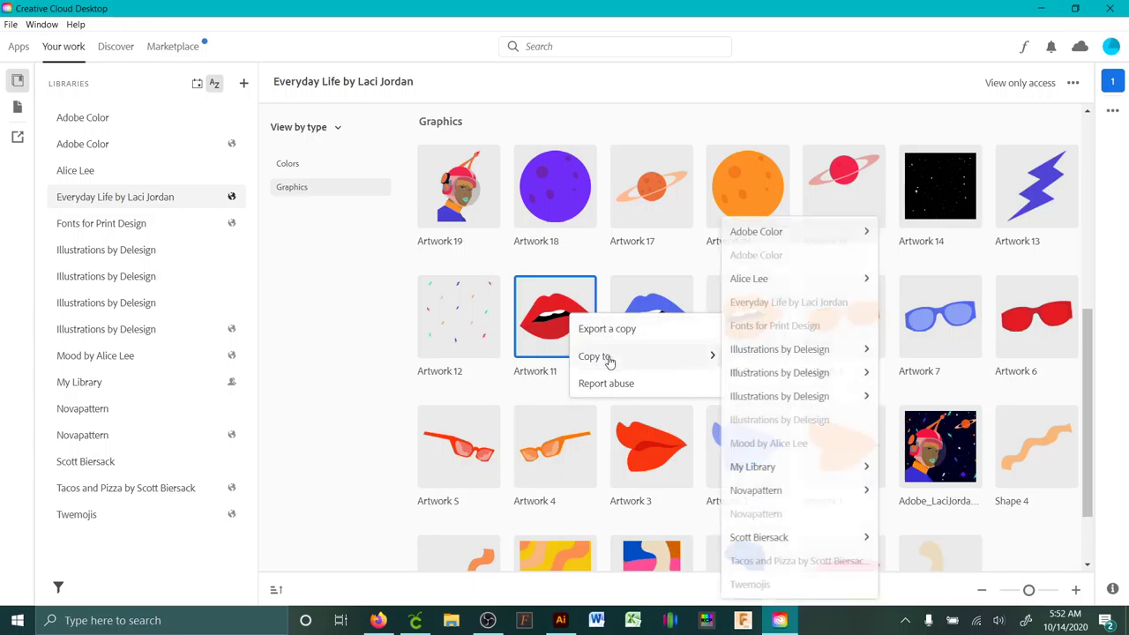
{"action": "mouse_move", "coordinate": [760, 467]}
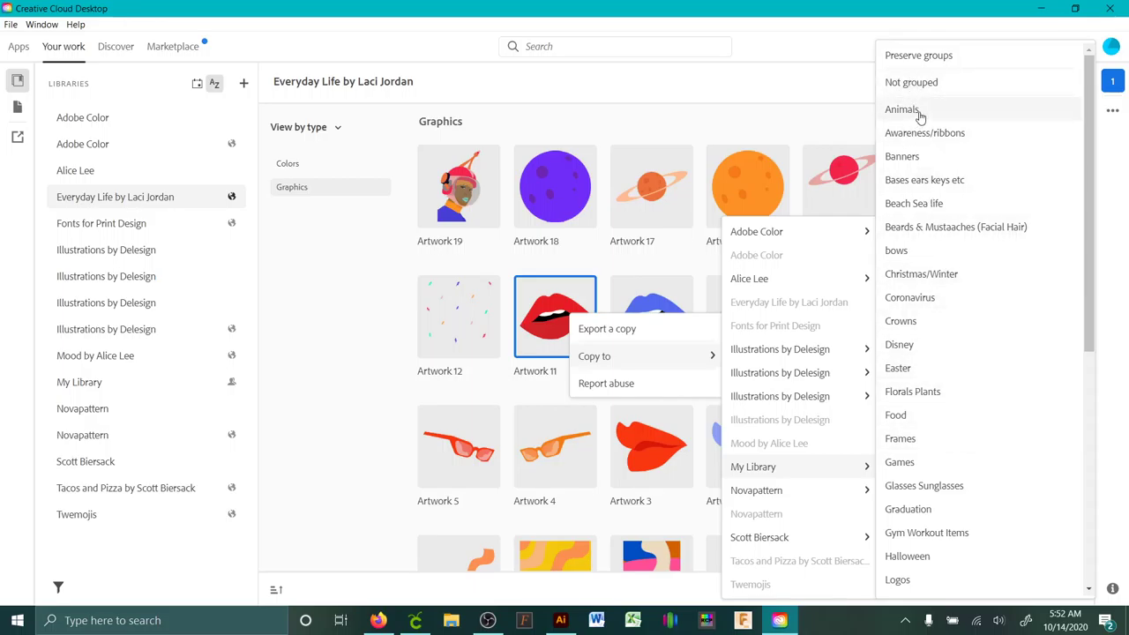
{"action": "mouse_move", "coordinate": [856, 349]}
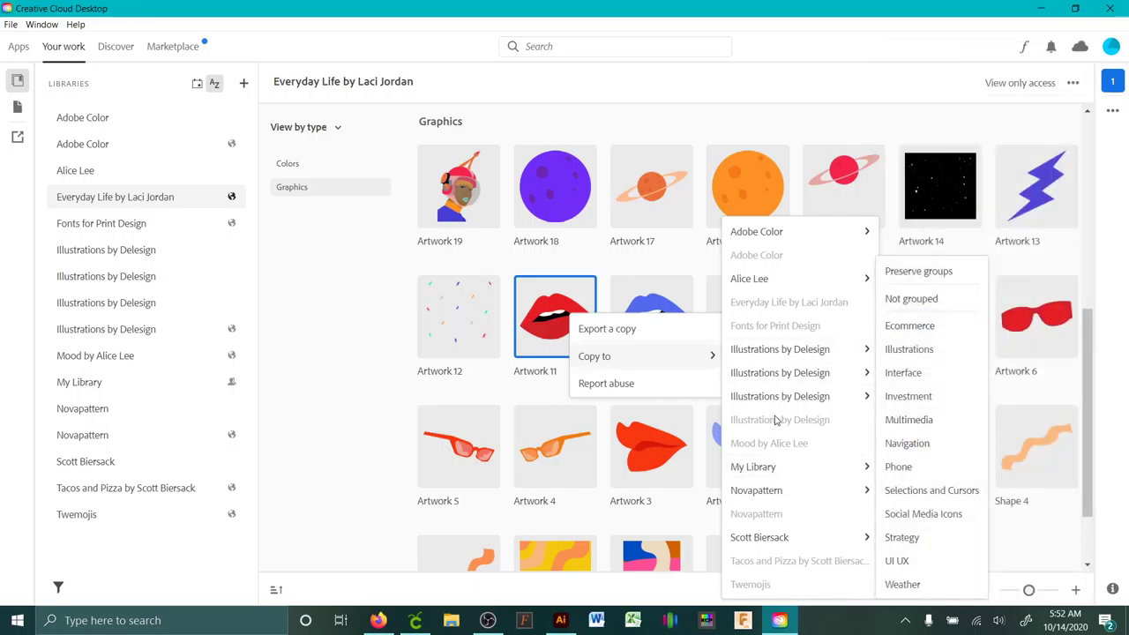
{"action": "scroll", "coordinate": [928, 476], "scroll_direction": "down", "scroll_amount": 5}
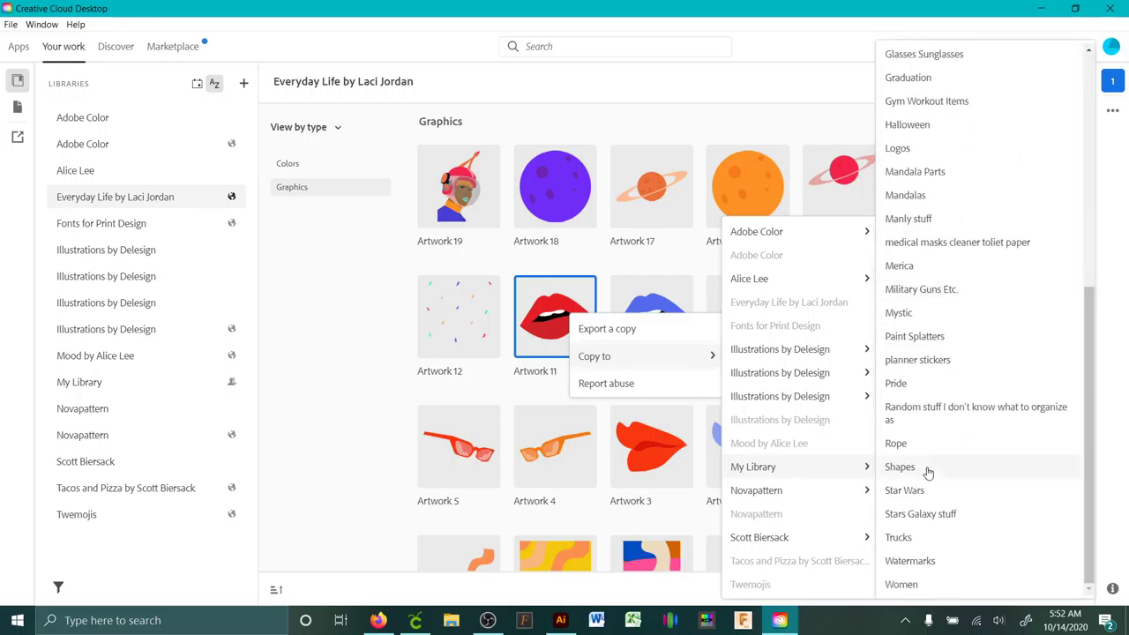
{"action": "left_click", "coordinate": [945, 412]}
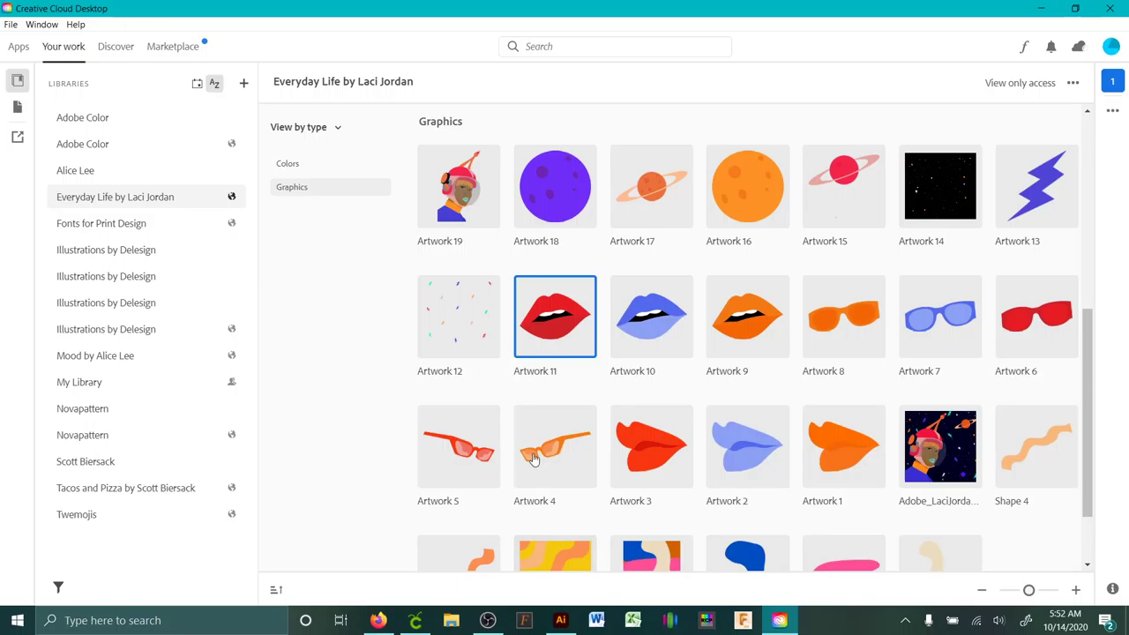
{"action": "scroll", "coordinate": [892, 432], "scroll_direction": "down", "scroll_amount": 1}
{"action": "scroll", "coordinate": [891, 432], "scroll_direction": "down", "scroll_amount": 2}
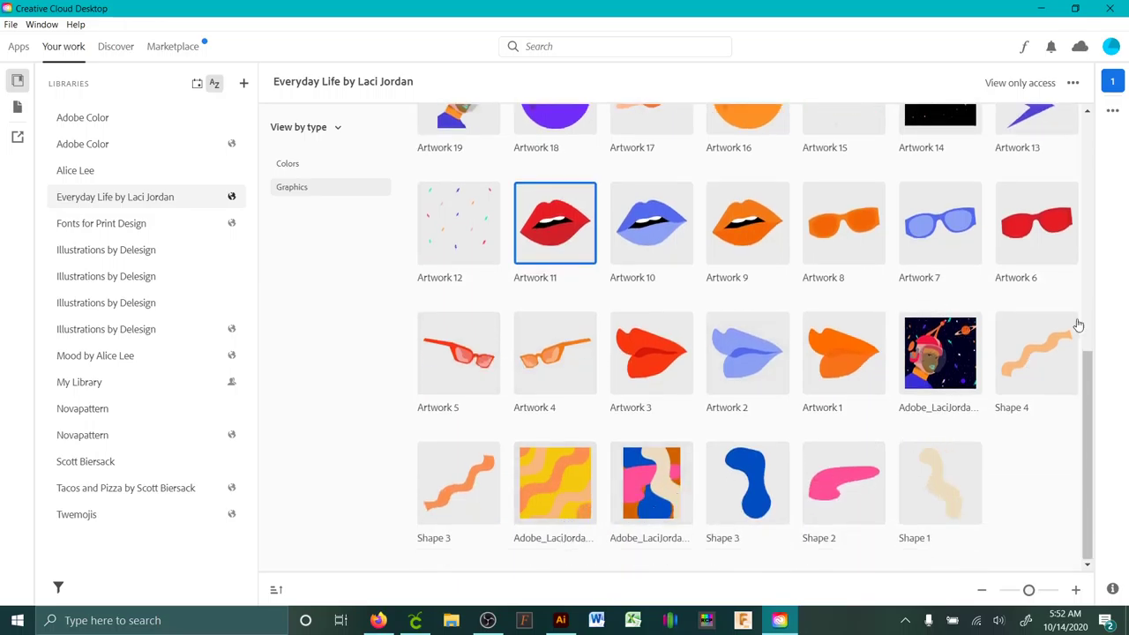
Restore the Creative Cloud window to a smaller size over Illustrator.
{"action": "left_click", "coordinate": [1112, 111]}
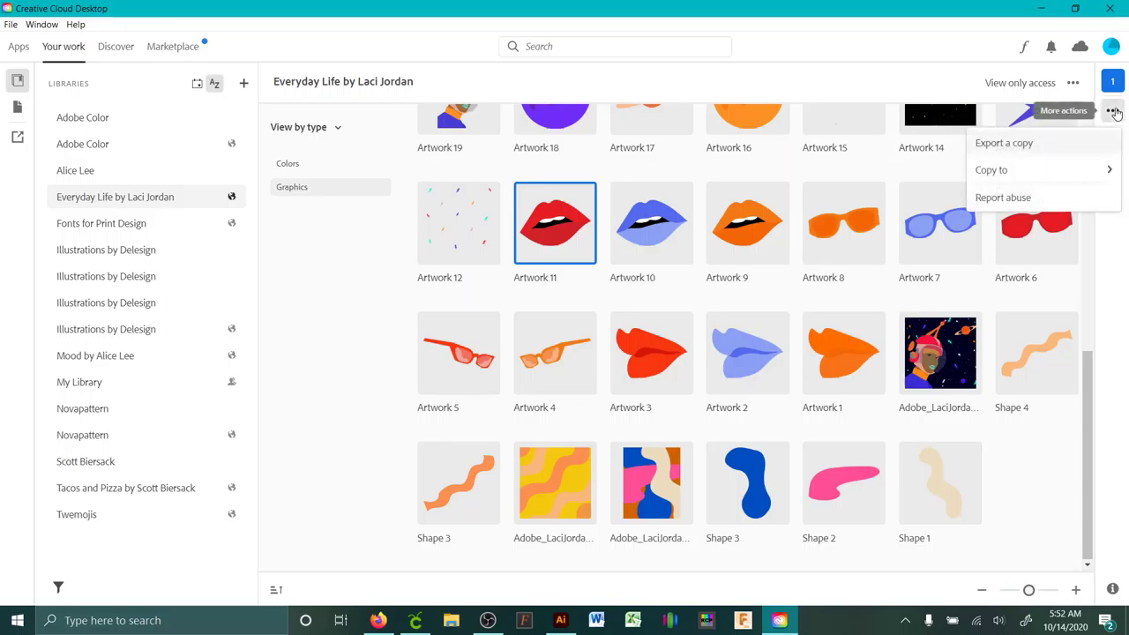
{"action": "left_click", "coordinate": [878, 68]}
{"action": "left_click", "coordinate": [1075, 8]}
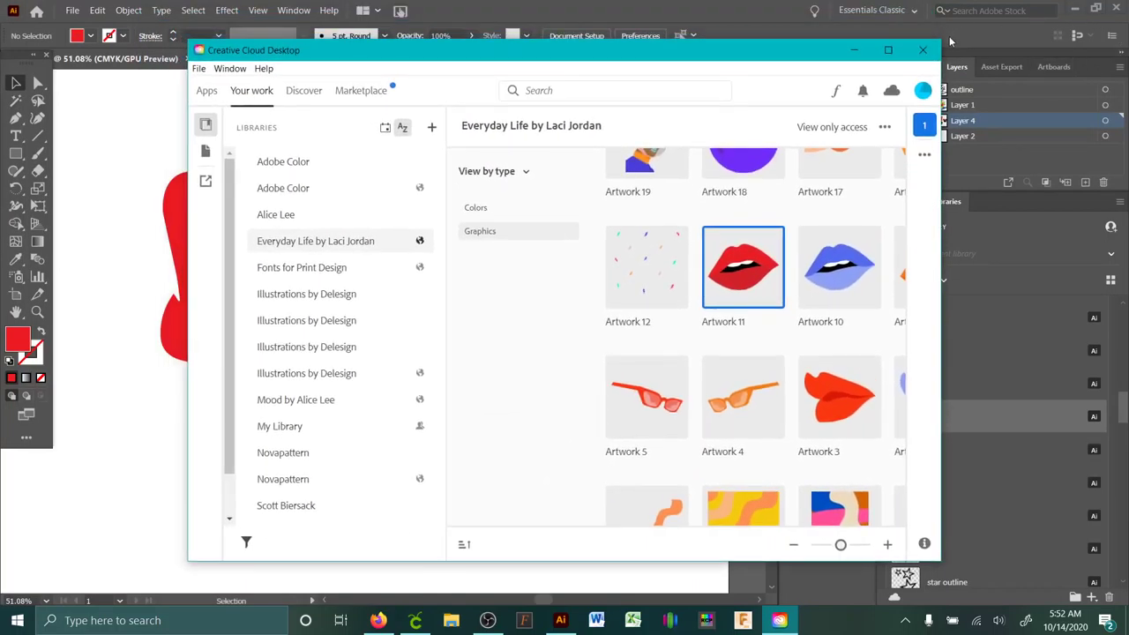
Bring Illustrator forward, collapse Stars Galaxy stuff, and expand the Random stuff group to list Artworks 175, 189, 190.
{"action": "left_click", "coordinate": [836, 53]}
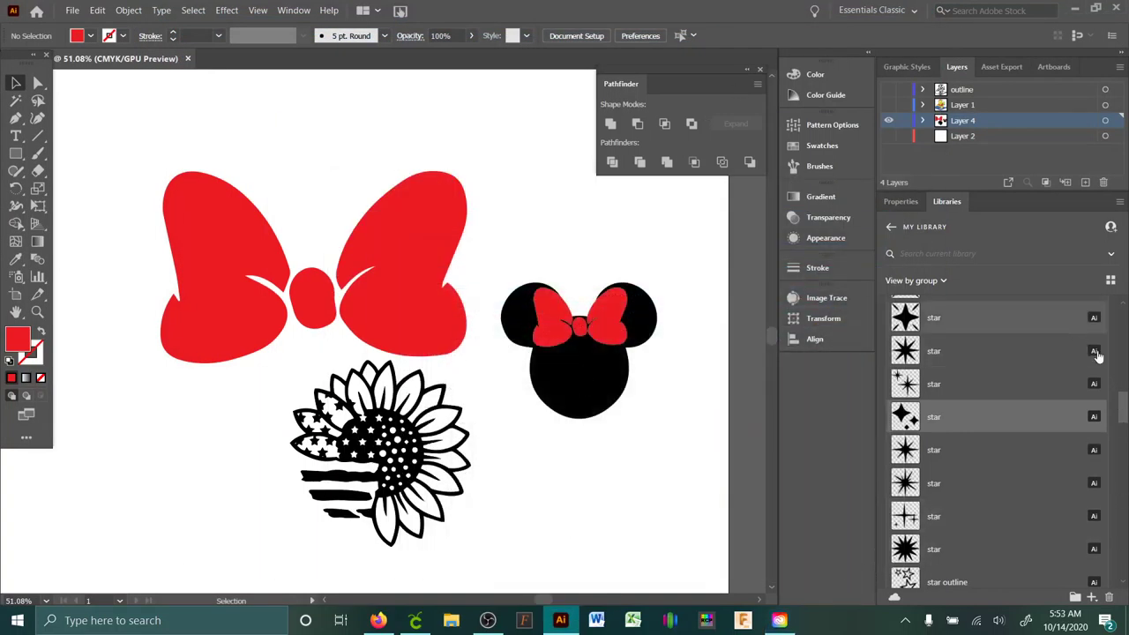
{"action": "left_click_drag", "start_coordinate": [1123, 407], "coordinate": [1098, 386]}
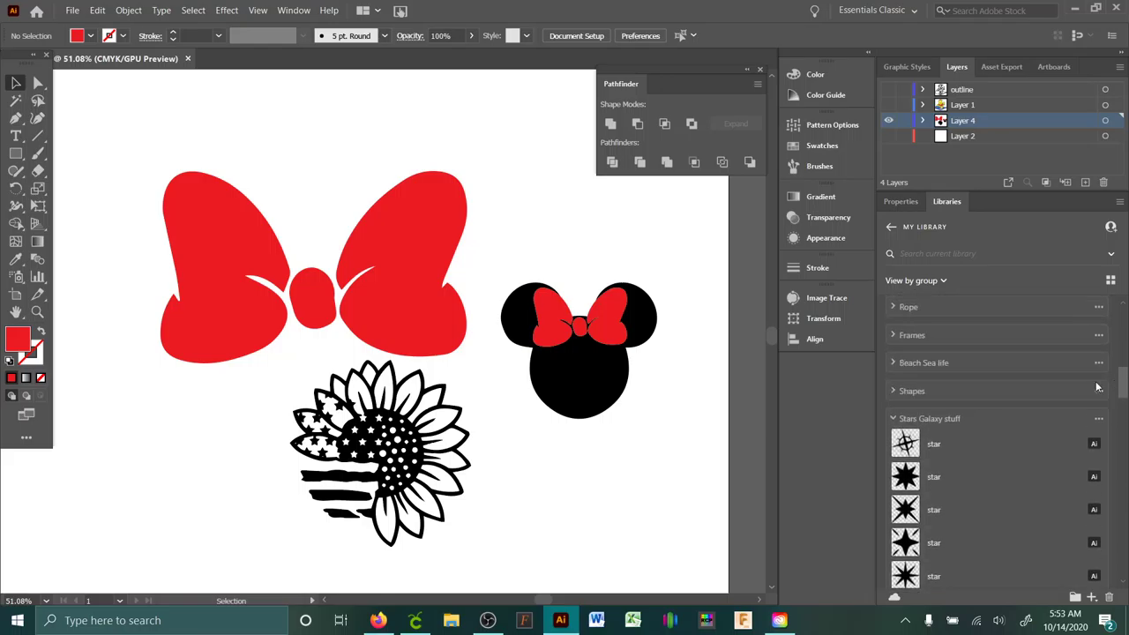
{"action": "left_click", "coordinate": [896, 420]}
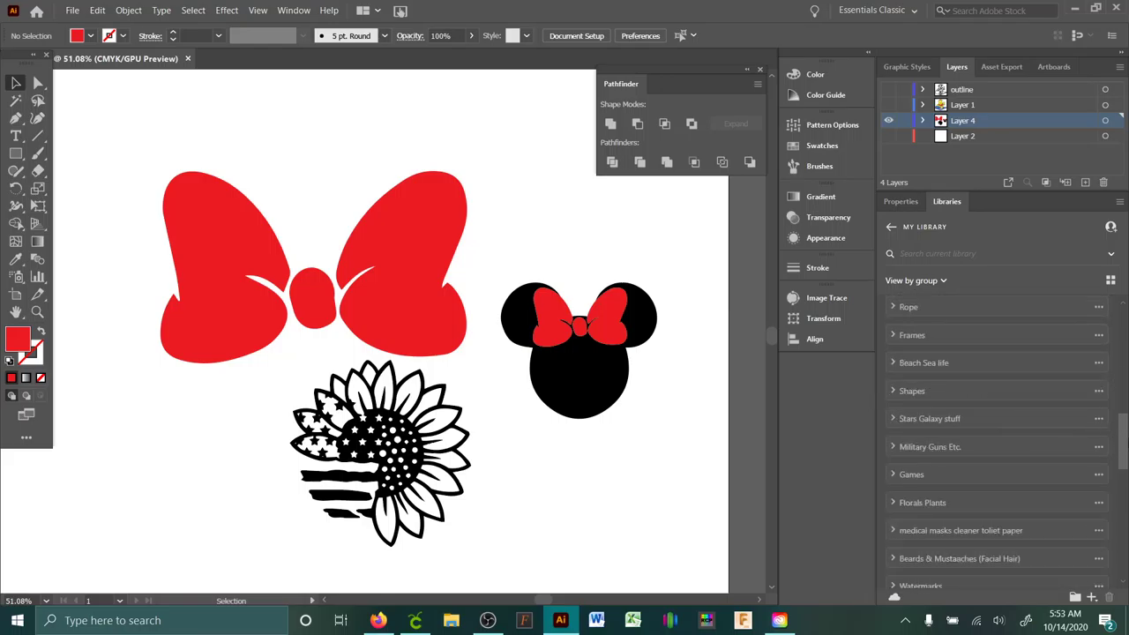
{"action": "left_click_drag", "start_coordinate": [1122, 437], "coordinate": [1118, 398]}
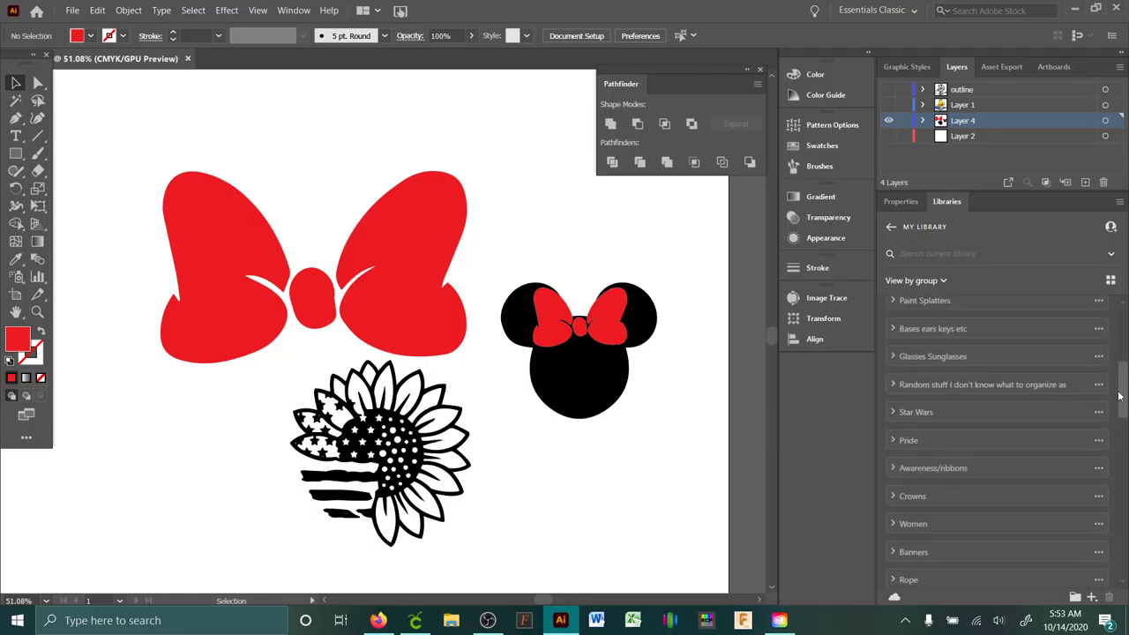
{"action": "left_click", "coordinate": [893, 385]}
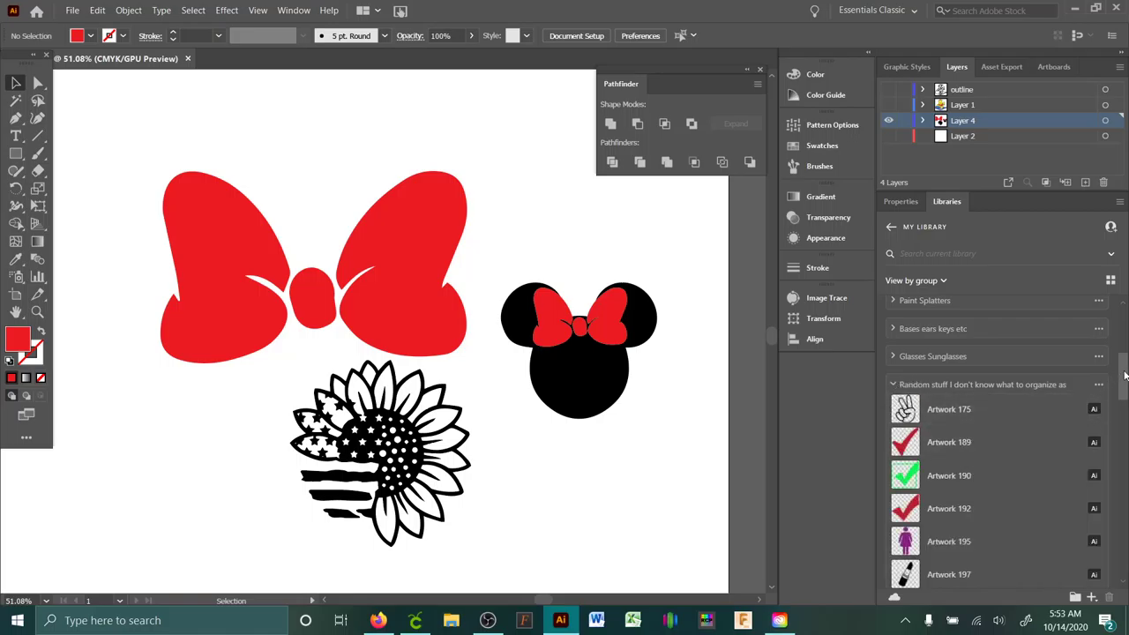
{"action": "scroll", "coordinate": [931, 478], "scroll_direction": "down", "scroll_amount": 4}
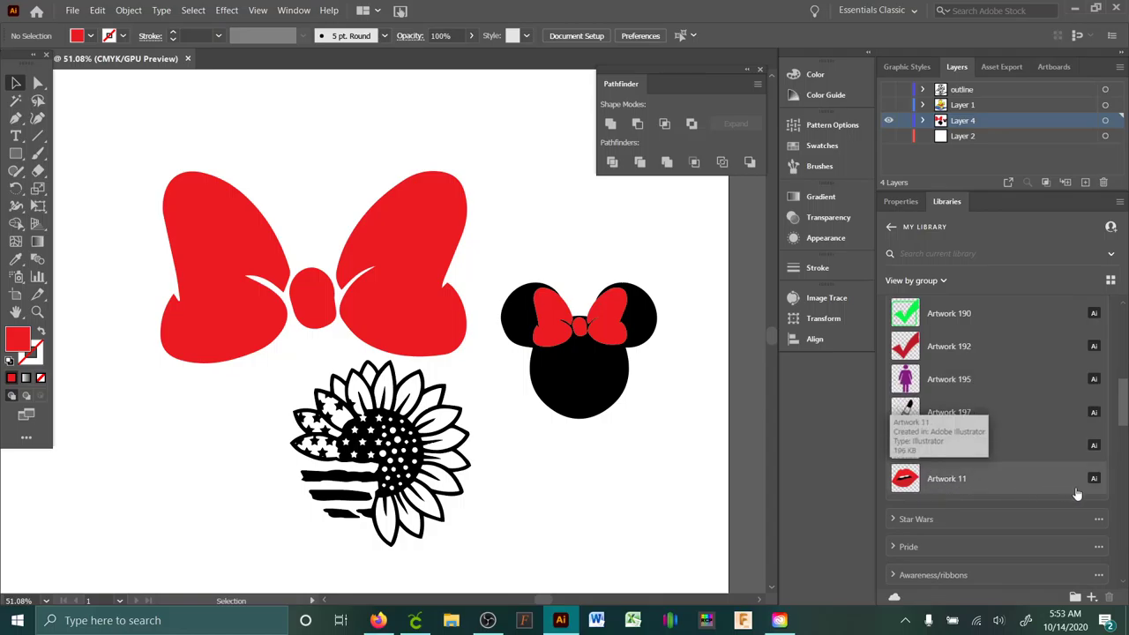
{"action": "right_click", "coordinate": [948, 481]}
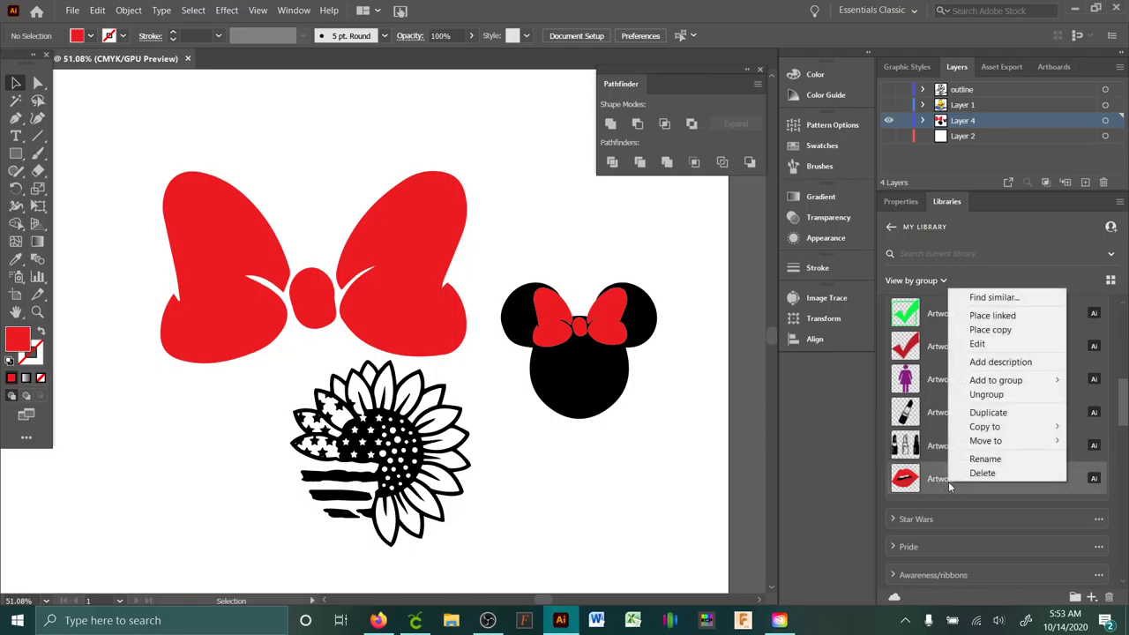
{"action": "left_click", "coordinate": [990, 329]}
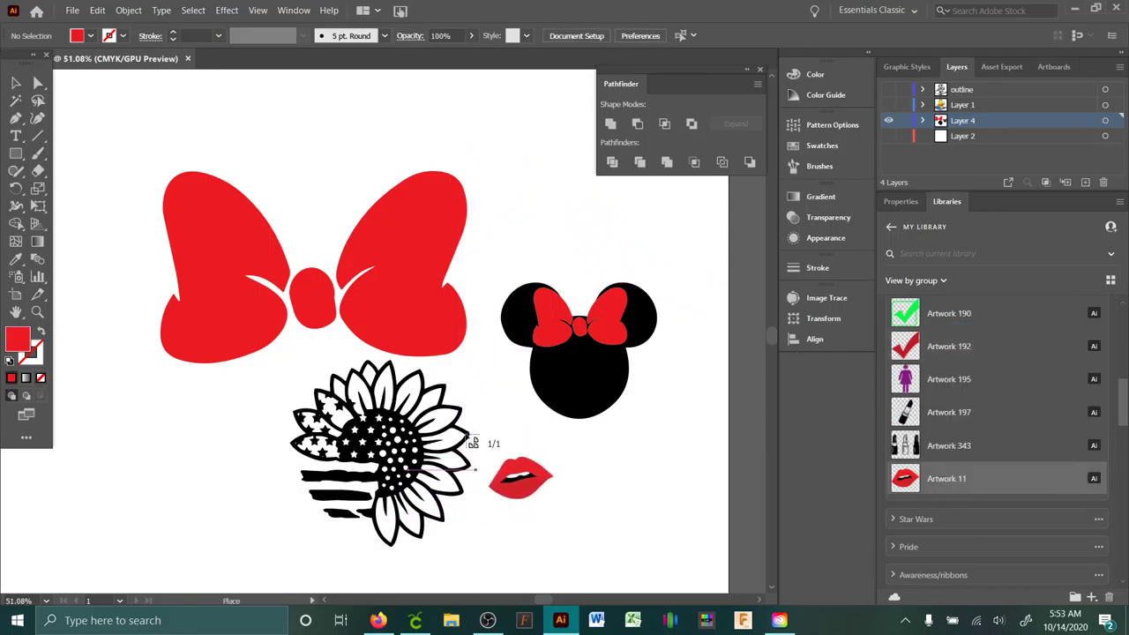
{"action": "scroll", "coordinate": [473, 442], "scroll_direction": "down", "scroll_amount": 5}
{"action": "left_click_drag", "start_coordinate": [320, 403], "coordinate": [491, 516]}
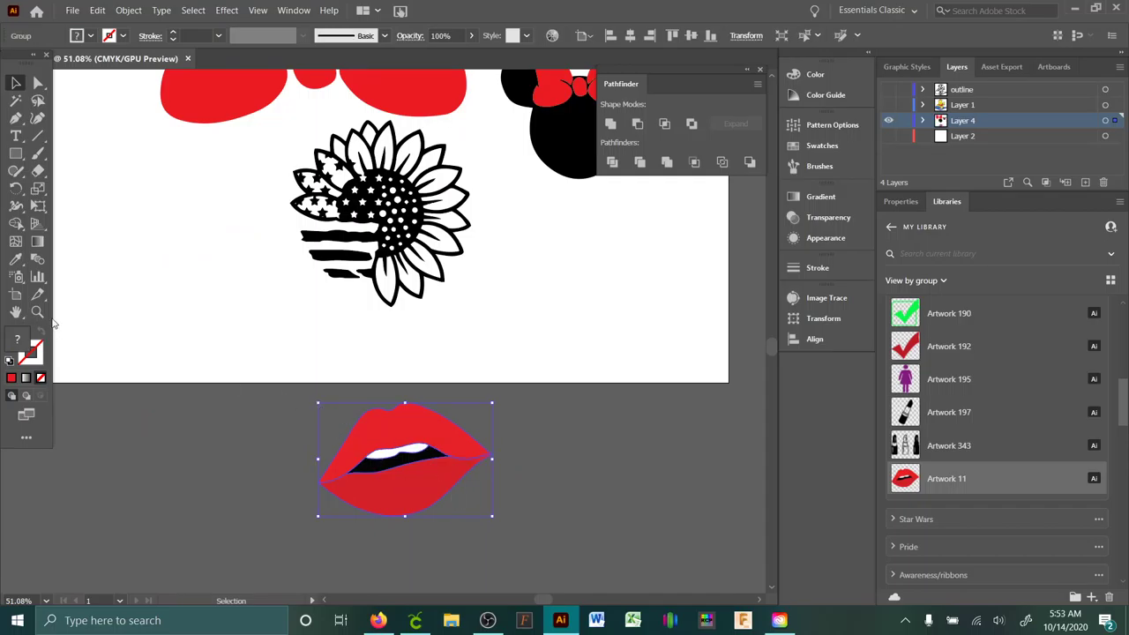
{"action": "key", "text": "z"}
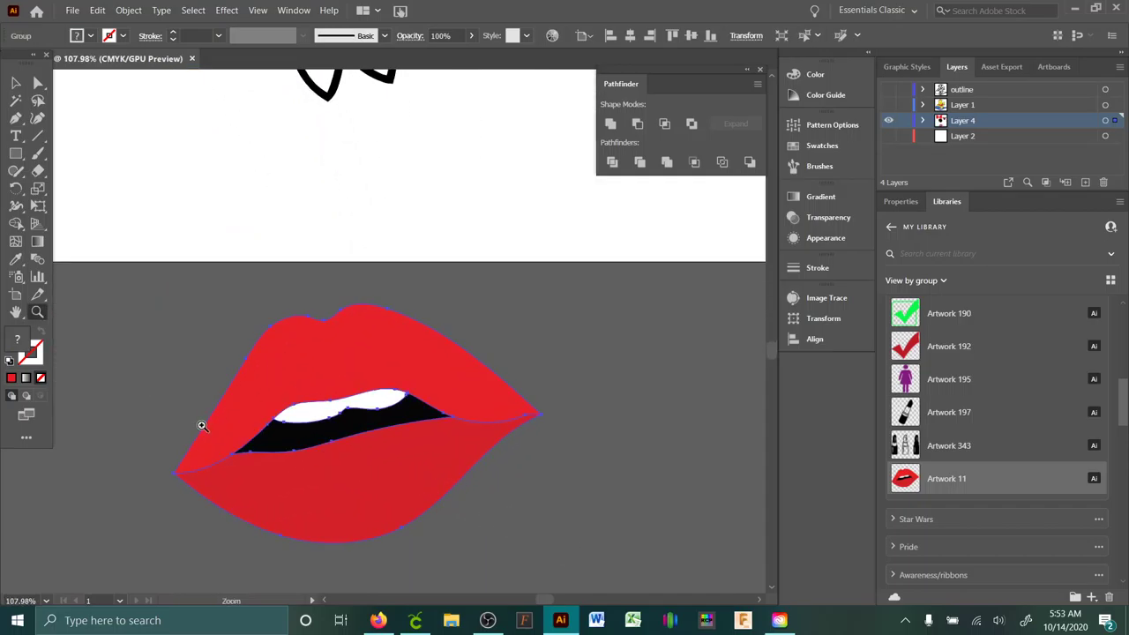
{"action": "scroll", "coordinate": [201, 426], "scroll_direction": "down", "scroll_amount": 1}
{"action": "left_click", "coordinate": [38, 85]}
{"action": "left_click_drag", "start_coordinate": [416, 336], "coordinate": [431, 254]}
{"action": "left_click_drag", "start_coordinate": [383, 468], "coordinate": [382, 508]}
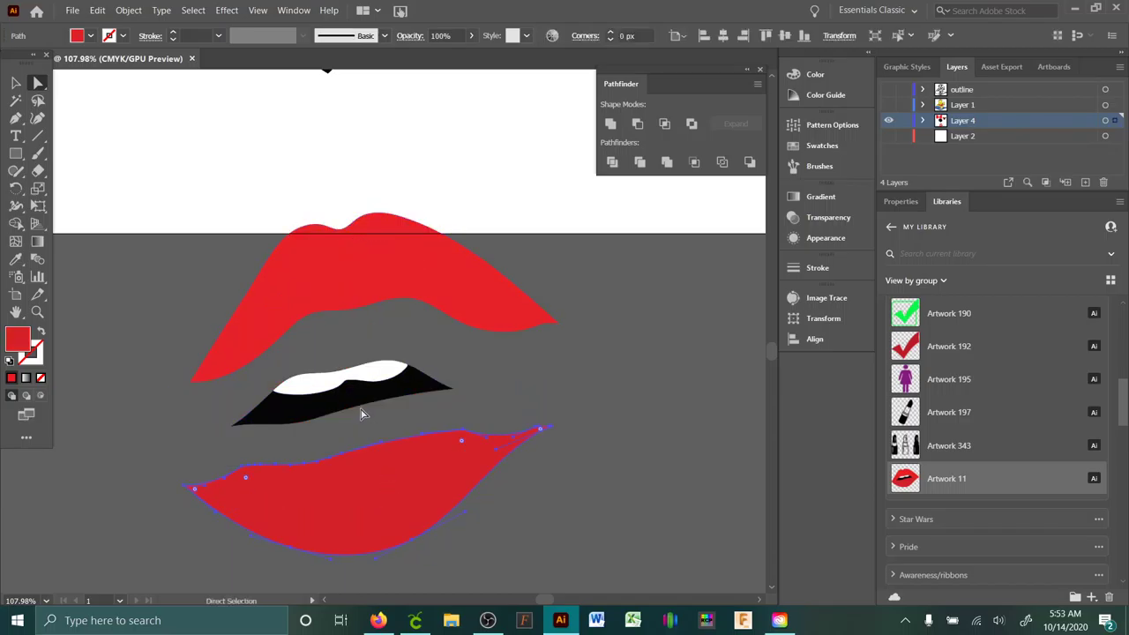
{"action": "left_click_drag", "start_coordinate": [360, 409], "coordinate": [365, 420]}
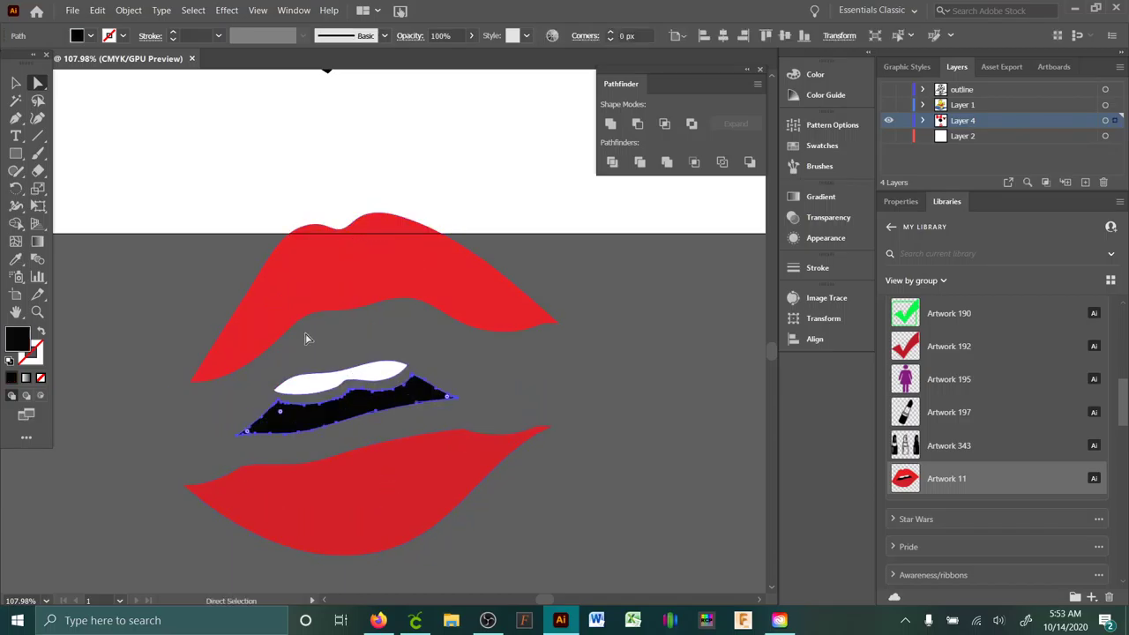
{"action": "left_click", "coordinate": [100, 9]}
{"action": "left_click", "coordinate": [622, 373]}
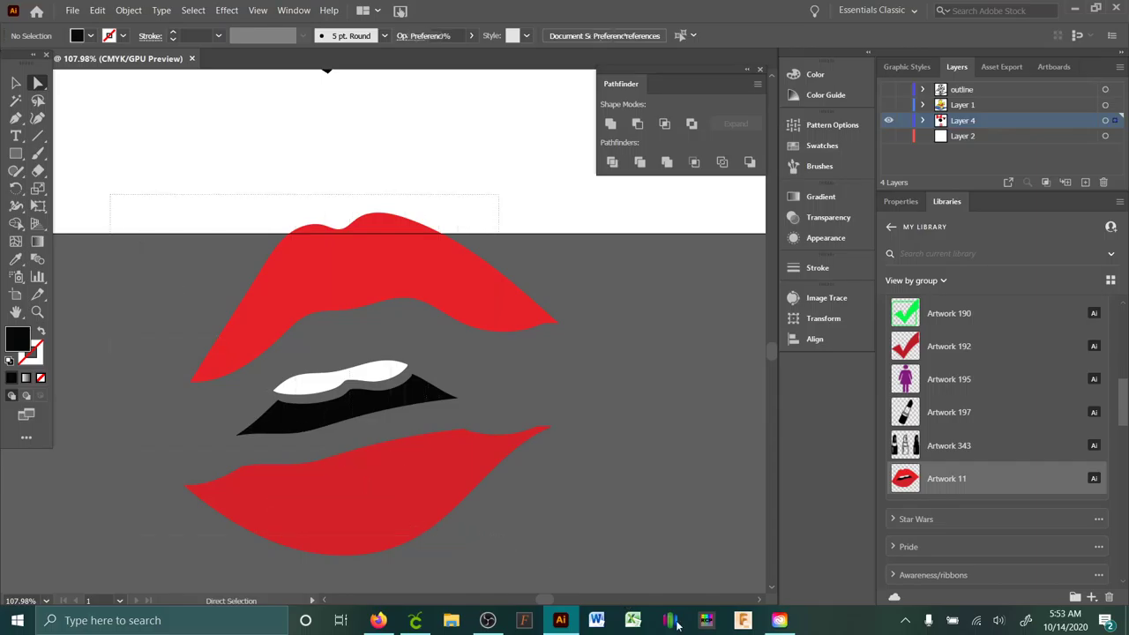
{"action": "key", "text": "ctrl+a"}
{"action": "key", "text": "Delete"}
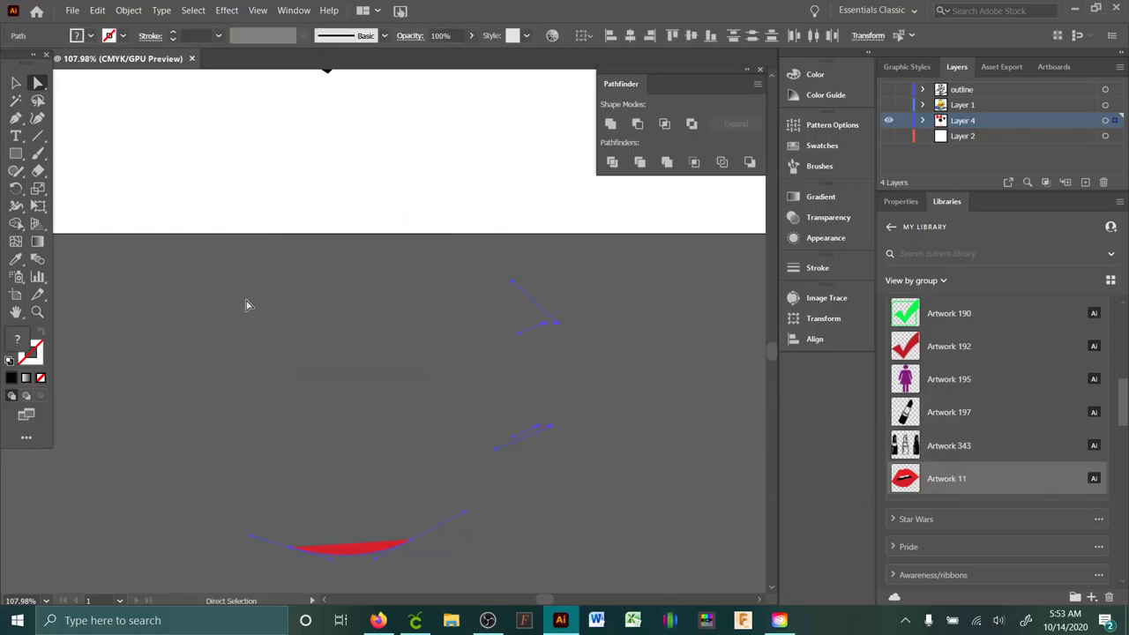
{"action": "key", "text": "Delete"}
{"action": "left_click_drag", "start_coordinate": [1126, 413], "coordinate": [1123, 556]}
{"action": "left_click", "coordinate": [989, 510]}
{"action": "right_click", "coordinate": [986, 503]}
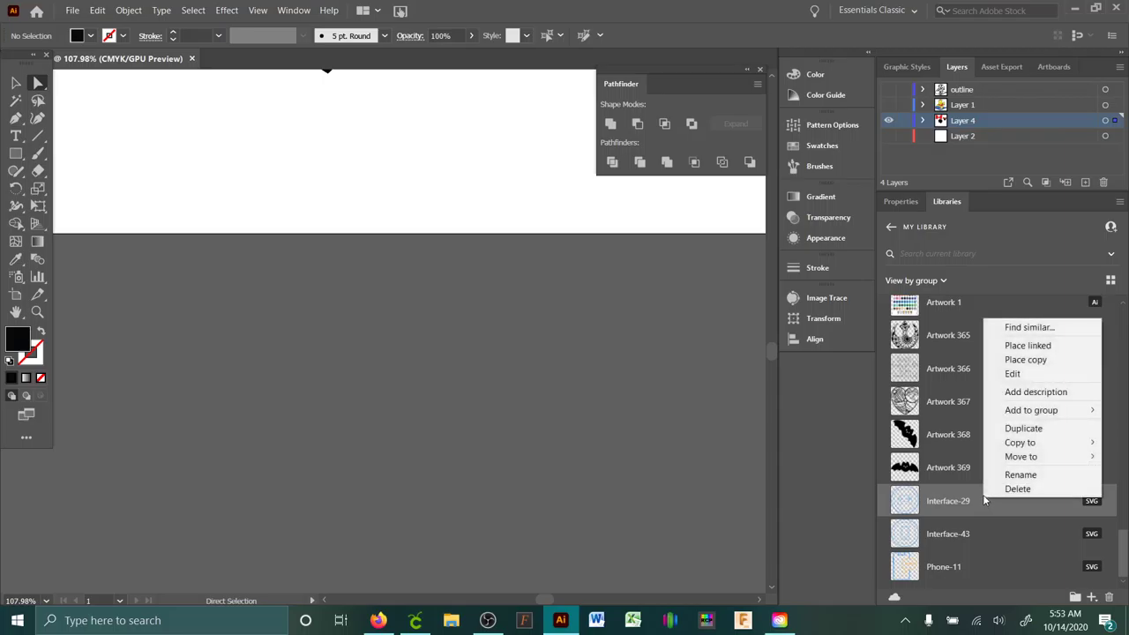
{"action": "left_click", "coordinate": [1034, 360]}
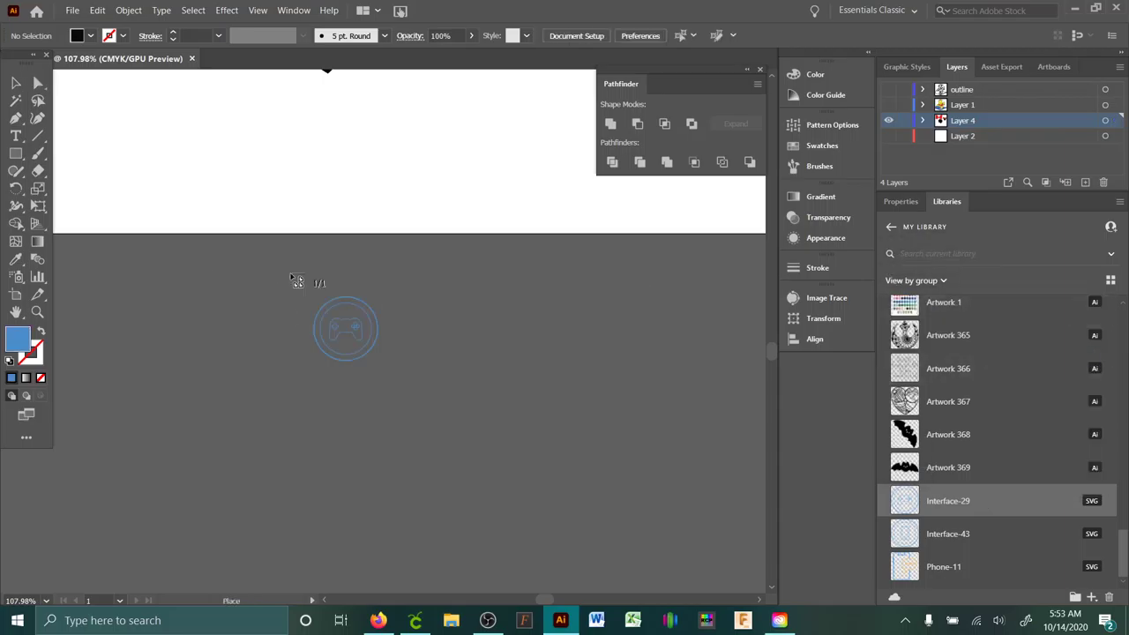
{"action": "left_click", "coordinate": [289, 286]}
{"action": "left_click", "coordinate": [15, 84]}
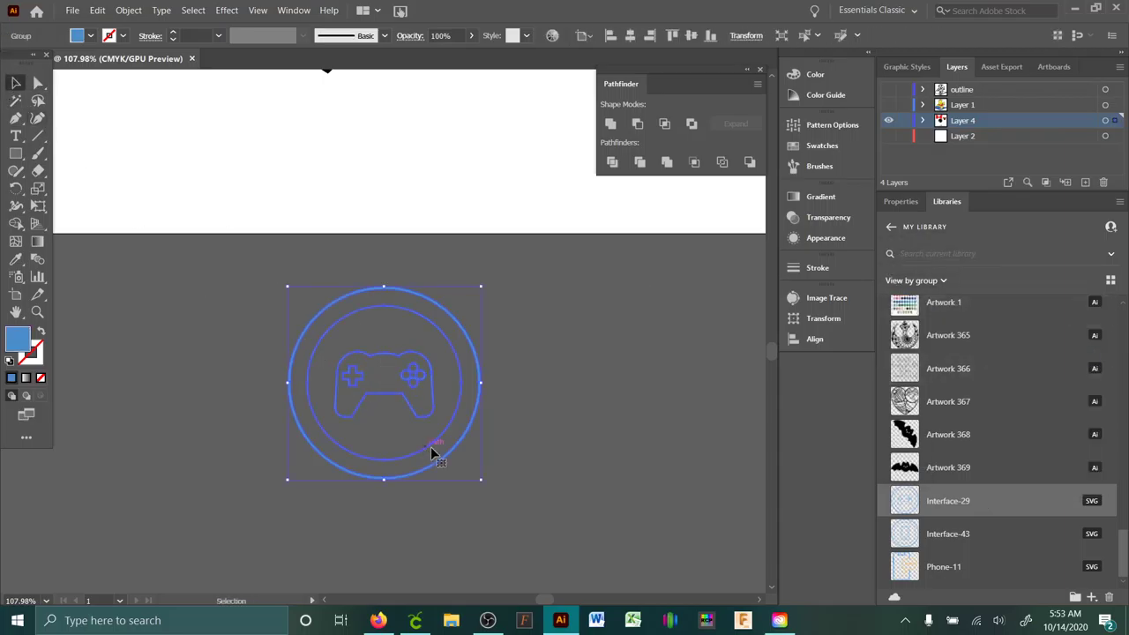
{"action": "left_click_drag", "start_coordinate": [483, 482], "coordinate": [573, 572]}
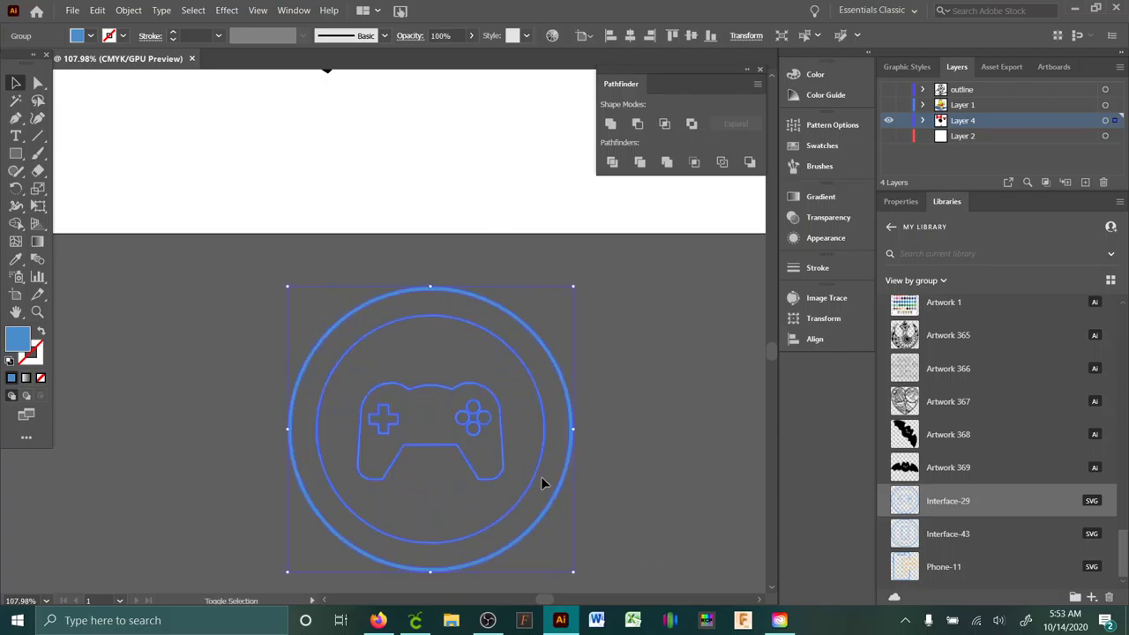
{"action": "left_click_drag", "start_coordinate": [458, 392], "coordinate": [403, 287]}
{"action": "left_click", "coordinate": [557, 358]}
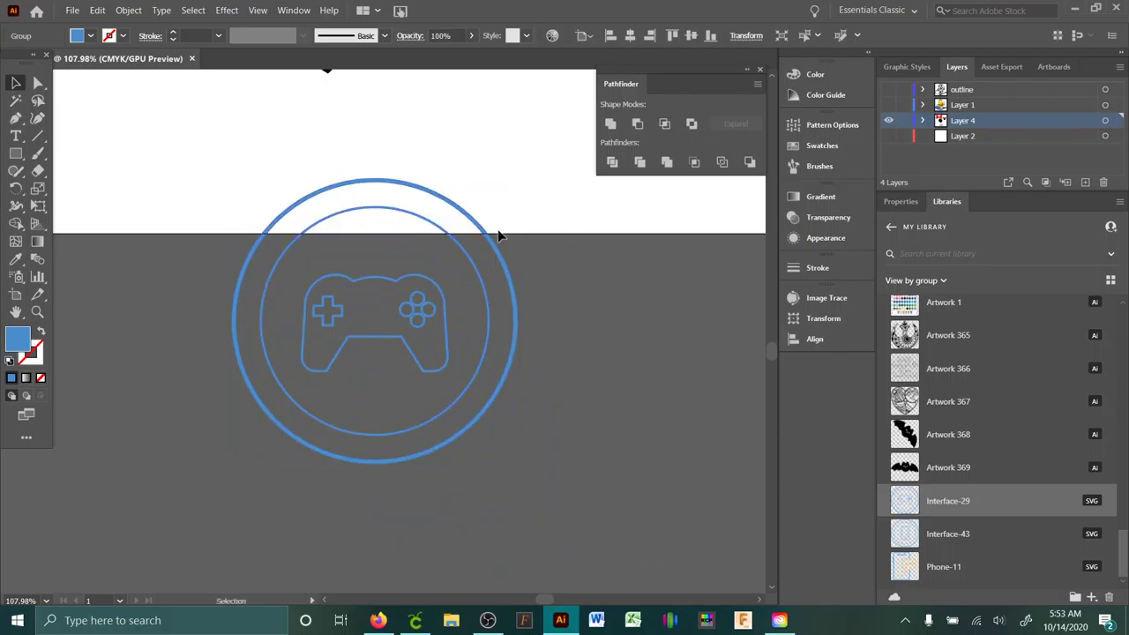
{"action": "right_click", "coordinate": [972, 544]}
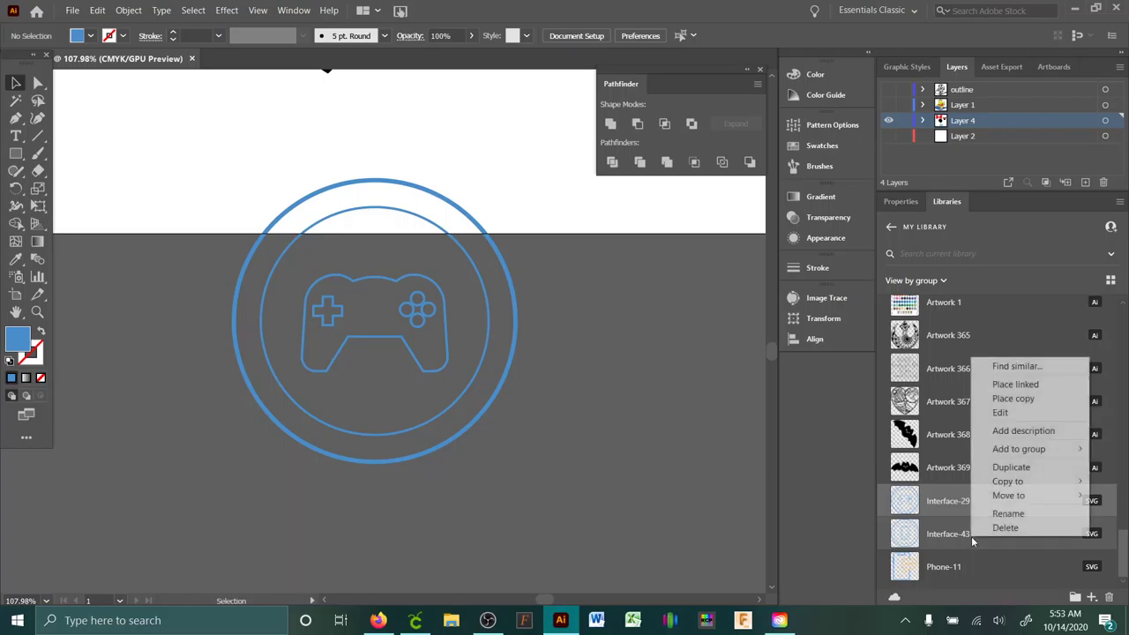
{"action": "left_click", "coordinate": [1048, 401]}
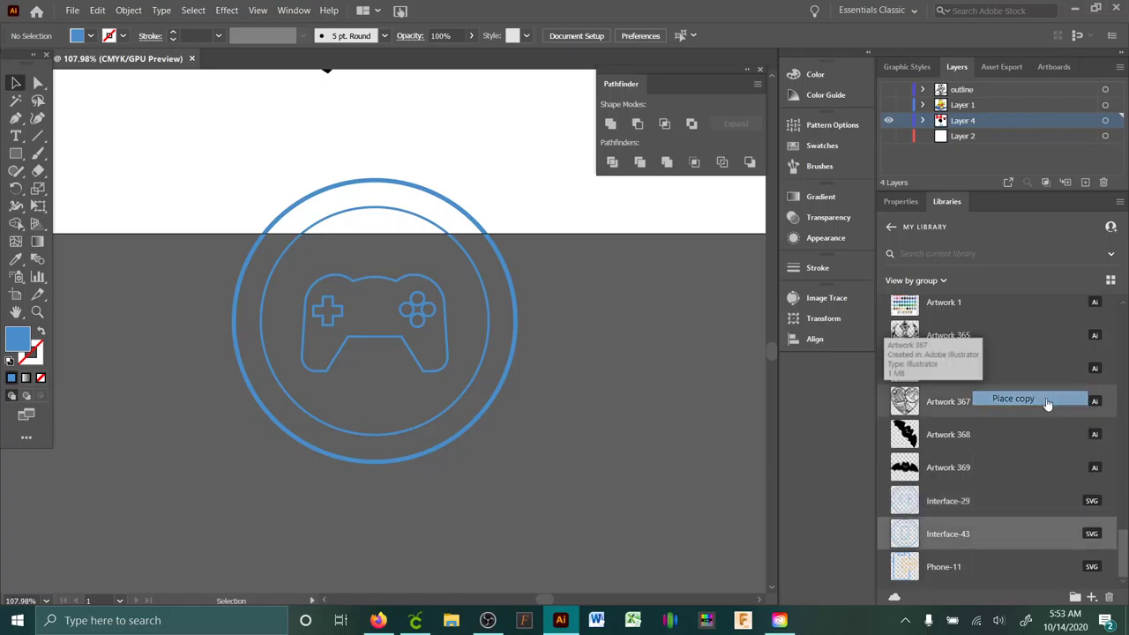
{"action": "left_click", "coordinate": [596, 286]}
{"action": "left_click_drag", "start_coordinate": [684, 351], "coordinate": [598, 286]}
{"action": "right_click", "coordinate": [941, 571]}
{"action": "left_click", "coordinate": [981, 436]}
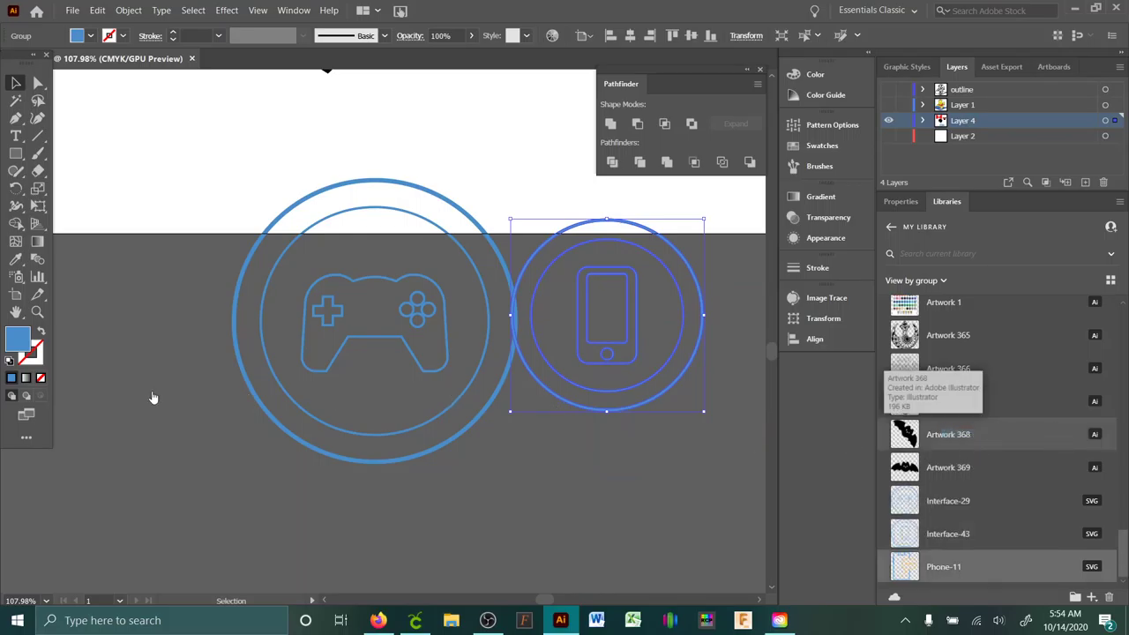
{"action": "left_click", "coordinate": [147, 355]}
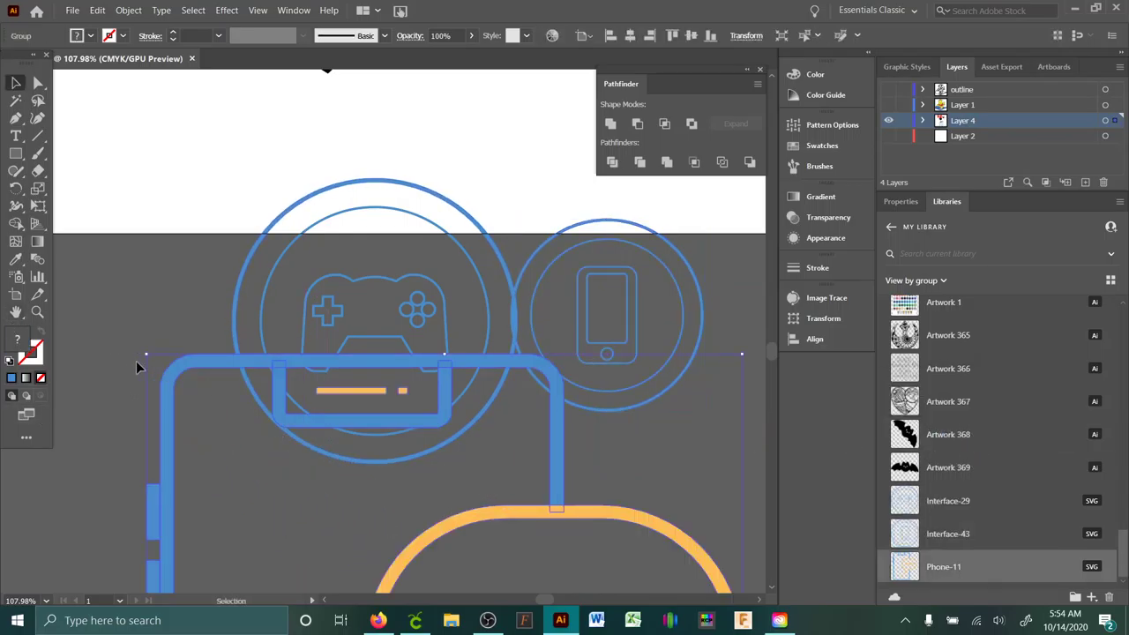
{"action": "scroll", "coordinate": [334, 391], "scroll_direction": "down", "scroll_amount": 3}
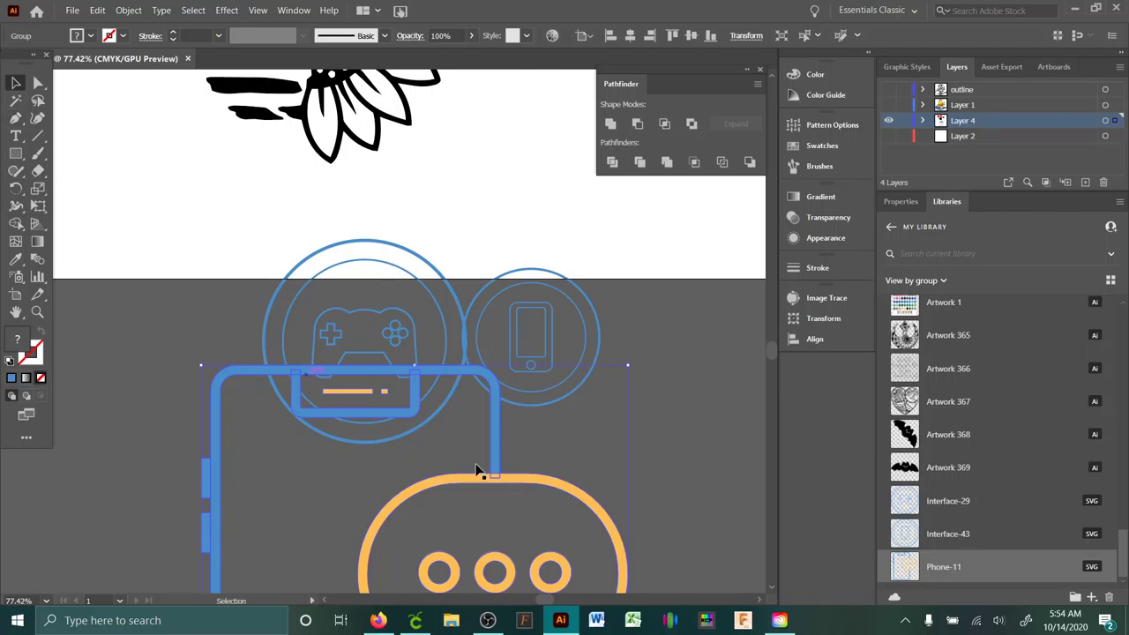
{"action": "left_click_drag", "start_coordinate": [553, 492], "coordinate": [466, 254]}
{"action": "scroll", "coordinate": [503, 481], "scroll_direction": "down", "scroll_amount": 2}
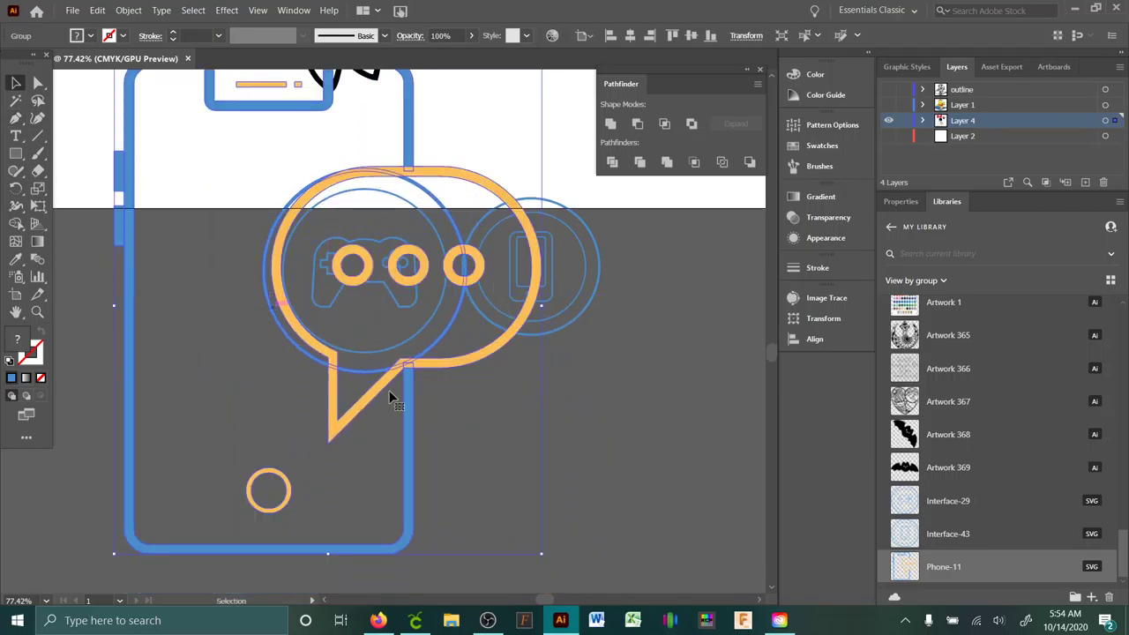
{"action": "left_click_drag", "start_coordinate": [541, 556], "coordinate": [401, 391]}
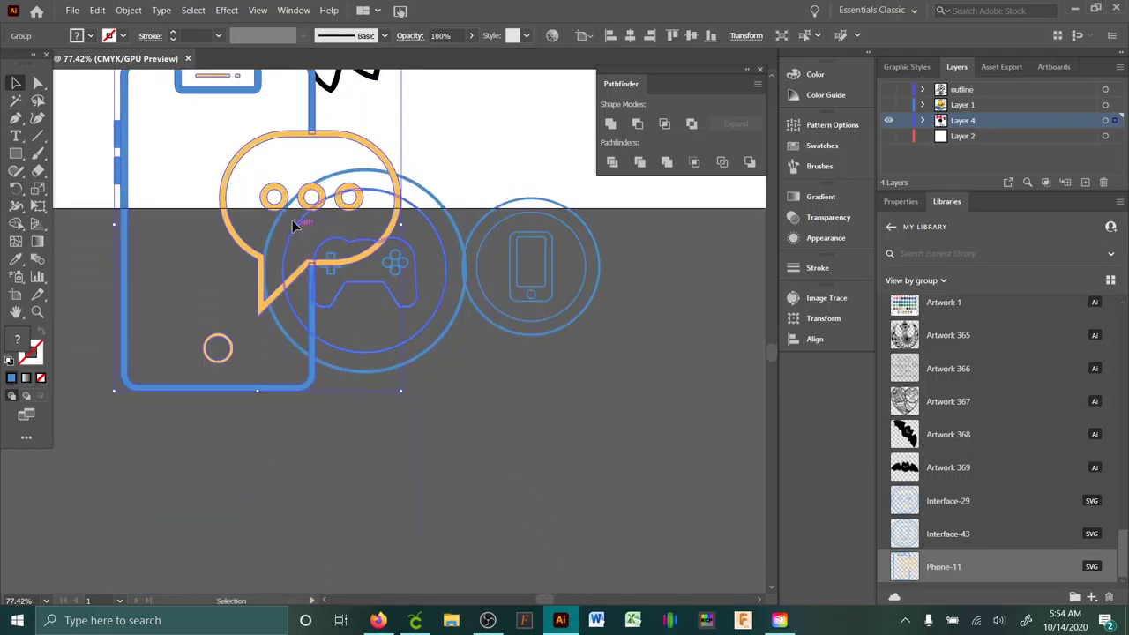
{"action": "left_click_drag", "start_coordinate": [282, 212], "coordinate": [258, 408]}
{"action": "left_click_drag", "start_coordinate": [159, 205], "coordinate": [654, 448]}
{"action": "left_click_drag", "start_coordinate": [285, 262], "coordinate": [470, 271]}
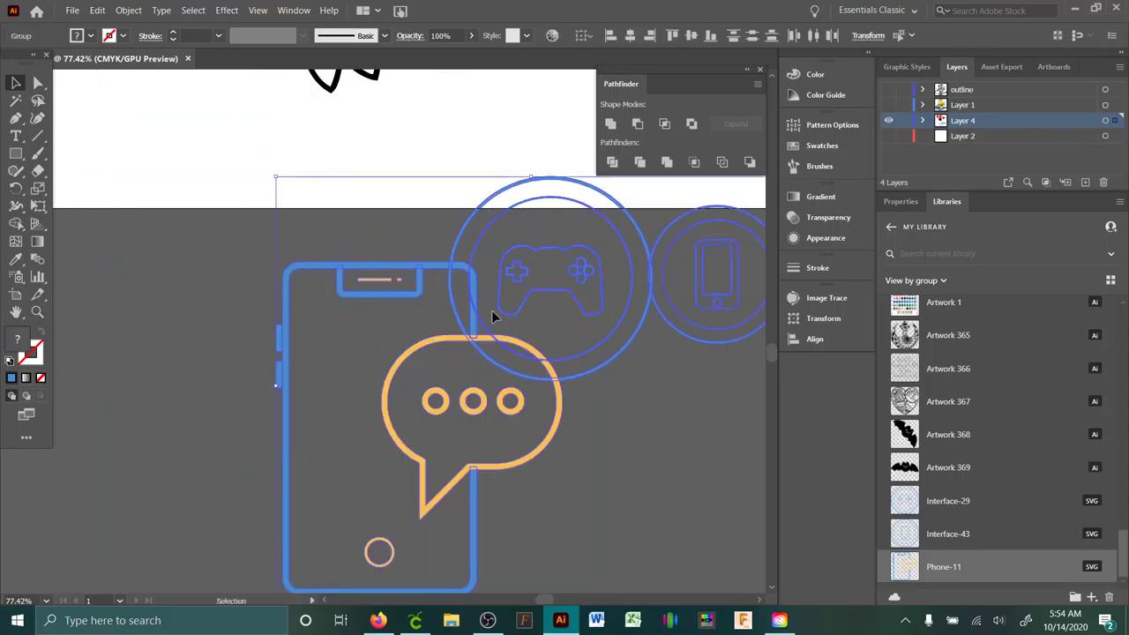
{"action": "left_click_drag", "start_coordinate": [276, 176], "coordinate": [492, 353]}
{"action": "left_click_drag", "start_coordinate": [598, 413], "coordinate": [269, 184]}
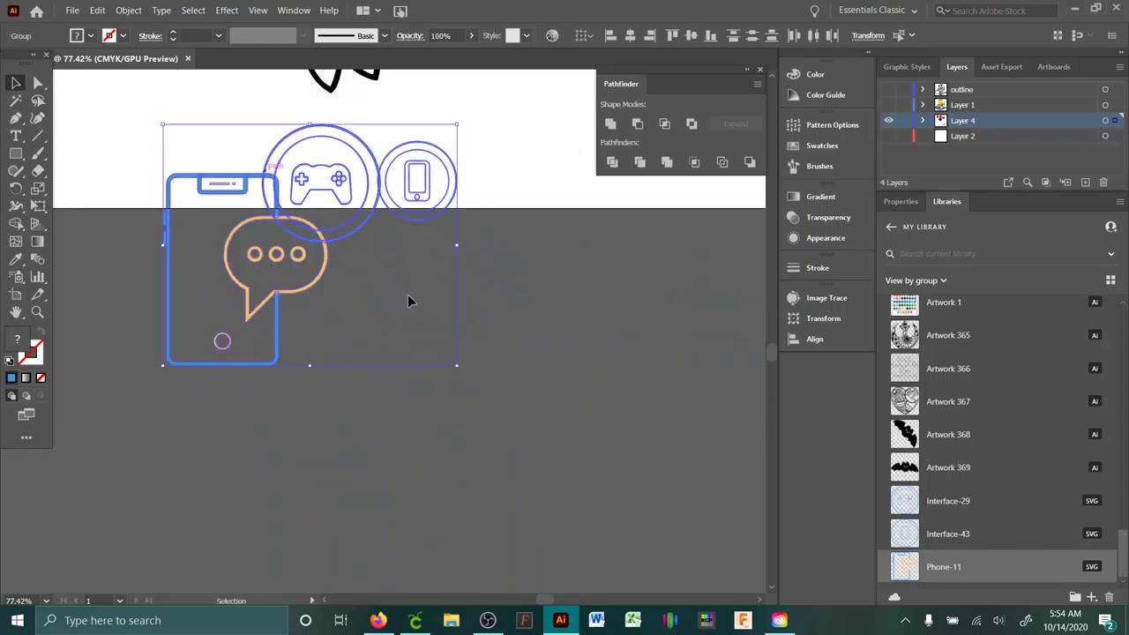
{"action": "scroll", "coordinate": [622, 417], "scroll_direction": "up", "scroll_amount": 5}
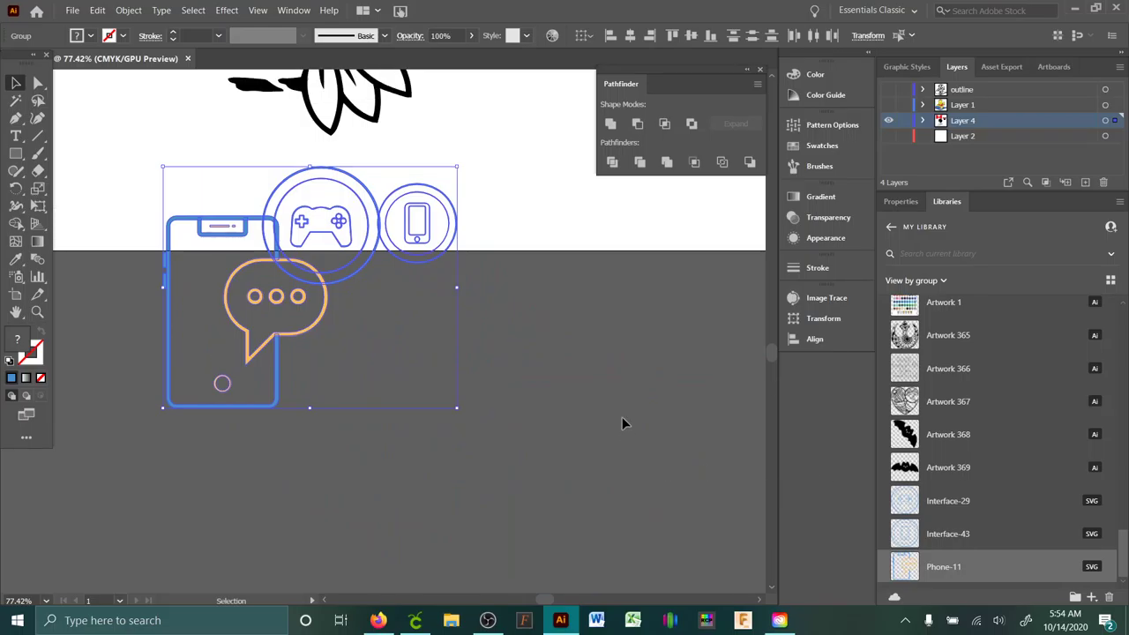
{"action": "left_click", "coordinate": [621, 396]}
{"action": "scroll", "coordinate": [616, 388], "scroll_direction": "up", "scroll_amount": 3}
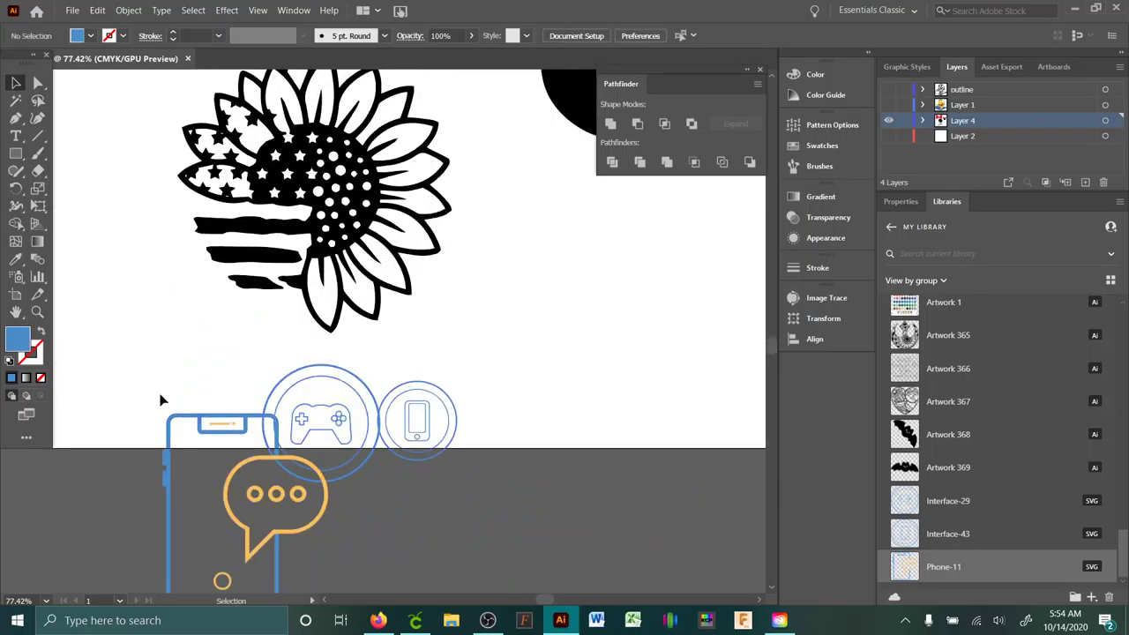
{"action": "left_click", "coordinate": [431, 519]}
{"action": "key", "text": "Delete"}
{"action": "scroll", "coordinate": [465, 487], "scroll_direction": "up", "scroll_amount": 5}
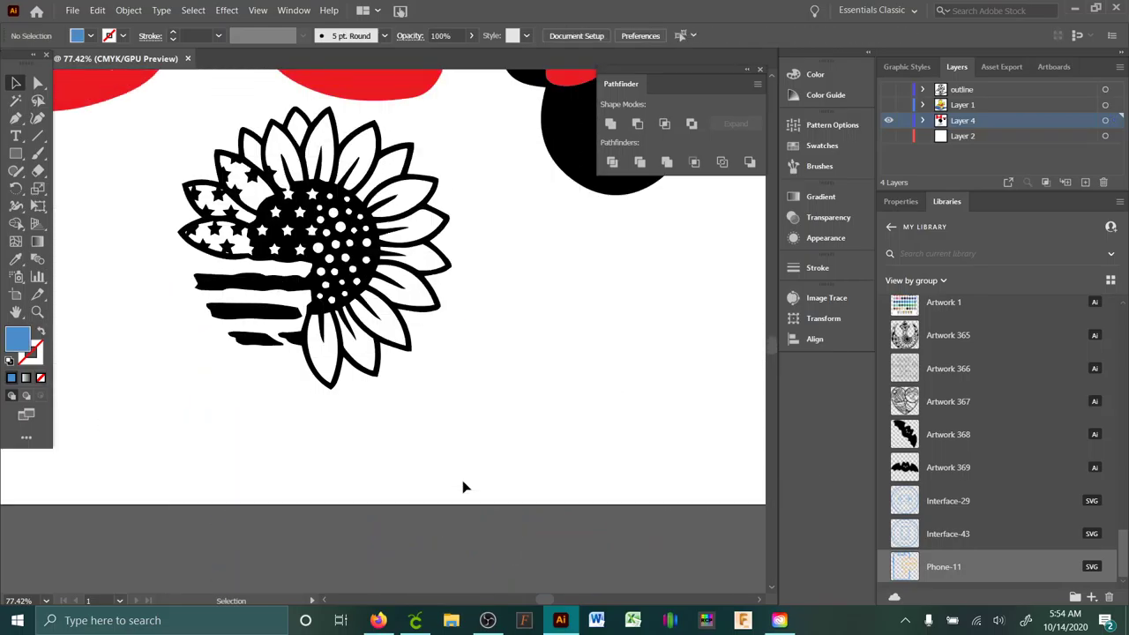
{"action": "left_click", "coordinate": [38, 312]}
{"action": "scroll", "coordinate": [491, 441], "scroll_direction": "down", "scroll_amount": 3}
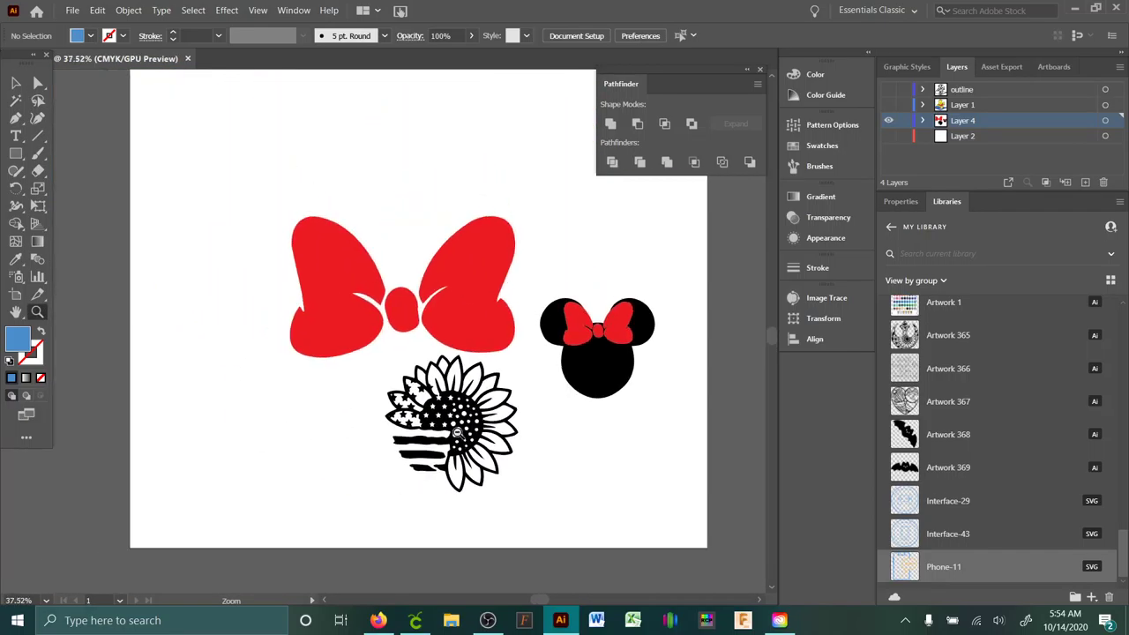